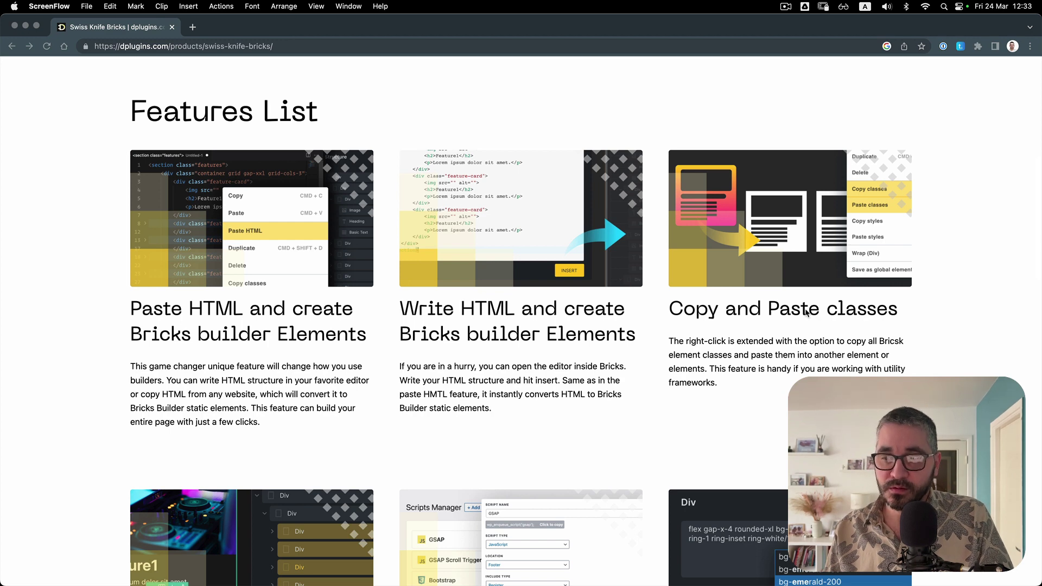
# Look through the Features List on the Swiss Knife Bricks product page
pyautogui.scroll(-5, 807, 313)
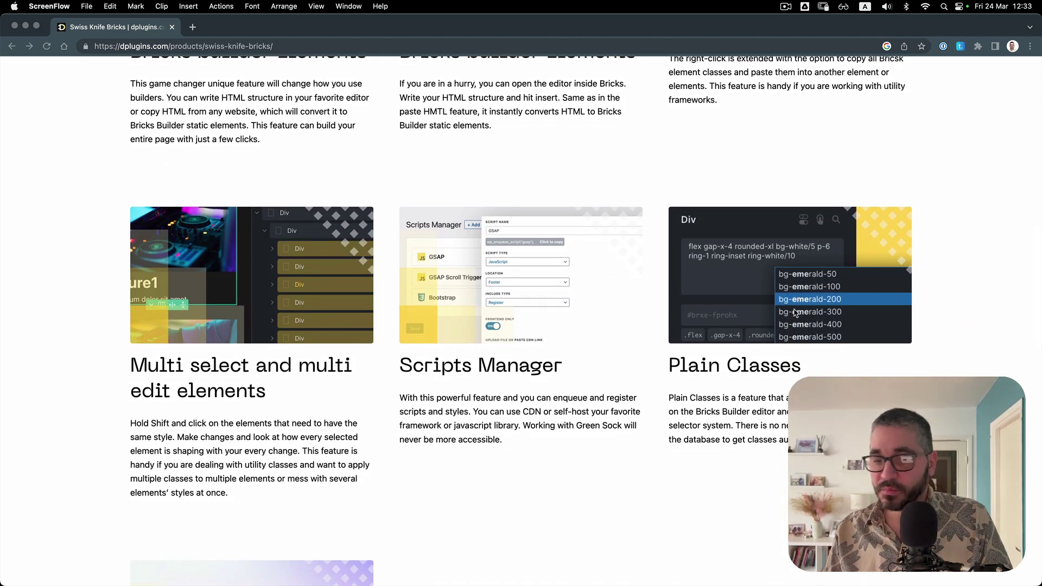
pyautogui.scroll(-6, 793, 312)
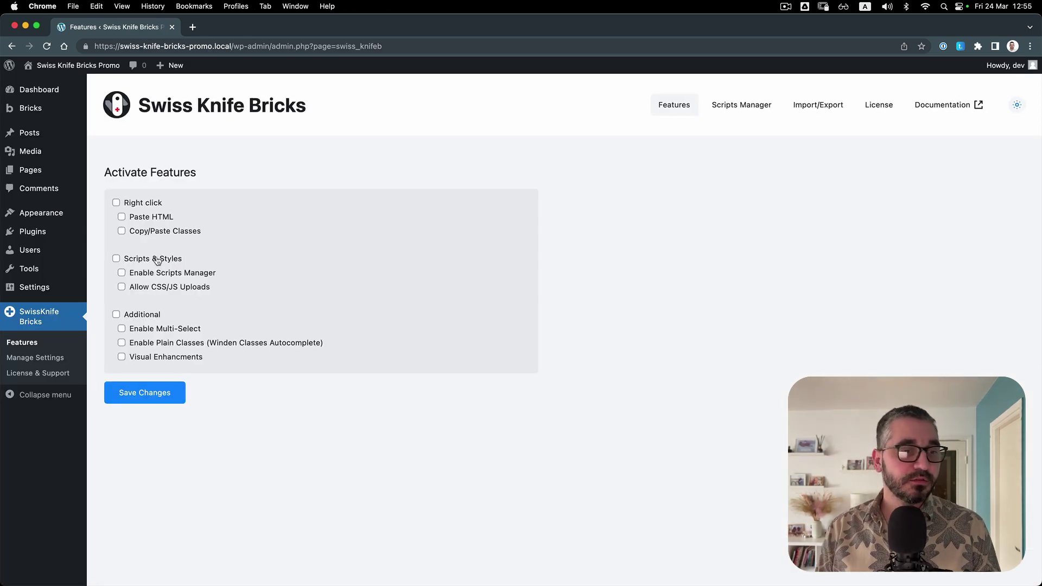
# Activate Scripts & Styles with Enable Scripts Manager and Allow CSS/JS Uploads, save the changes, and view the Scripts Manager page
pyautogui.click(136, 392)
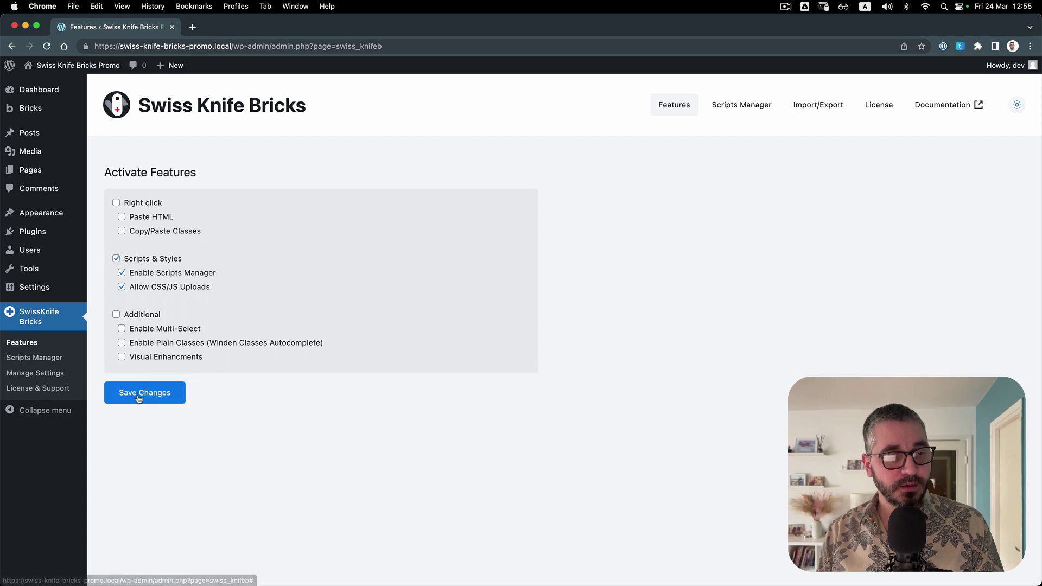
pyautogui.click(45, 361)
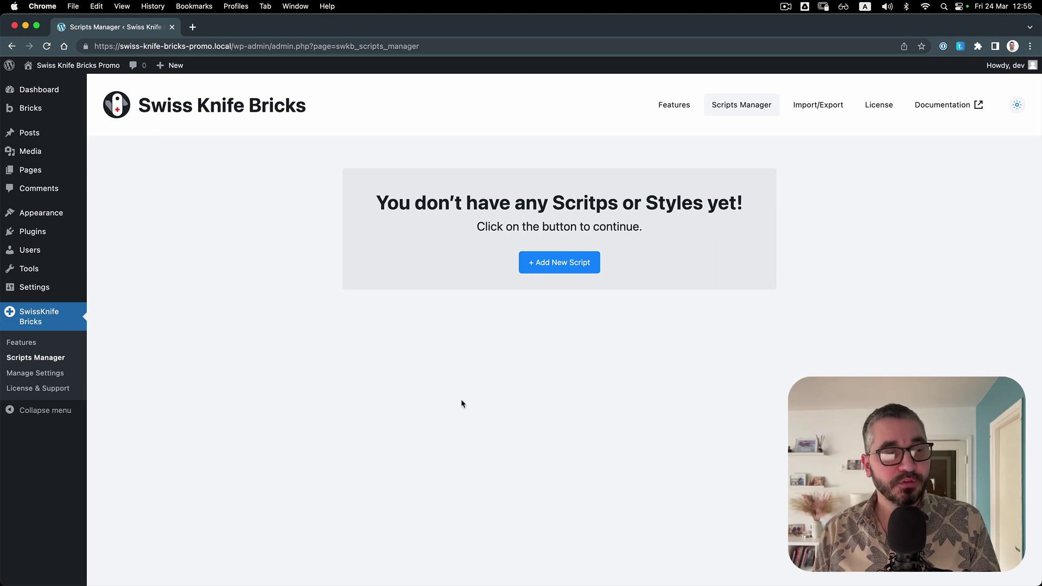
pyautogui.click(31, 343)
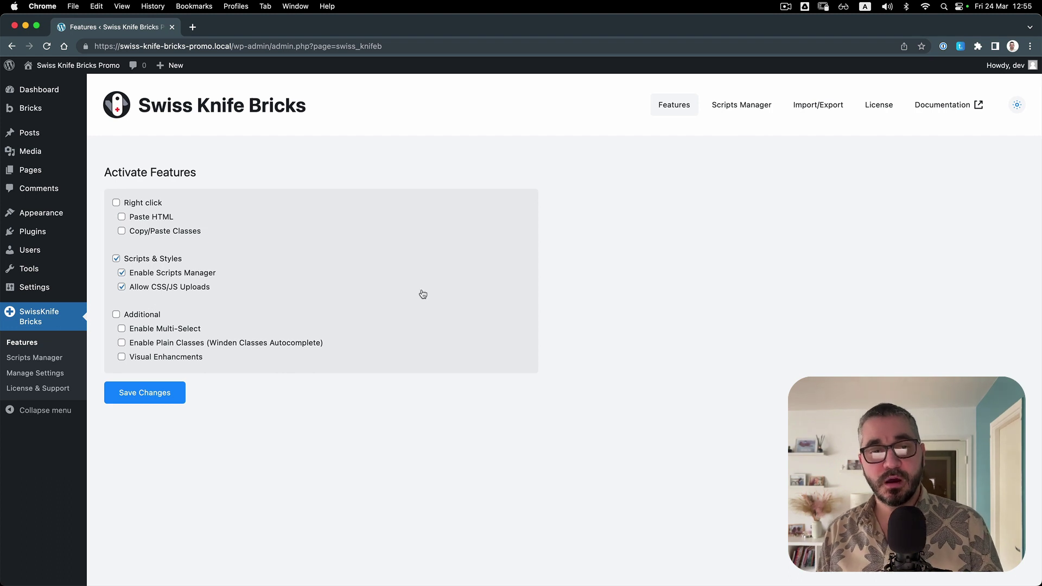
pyautogui.click(38, 358)
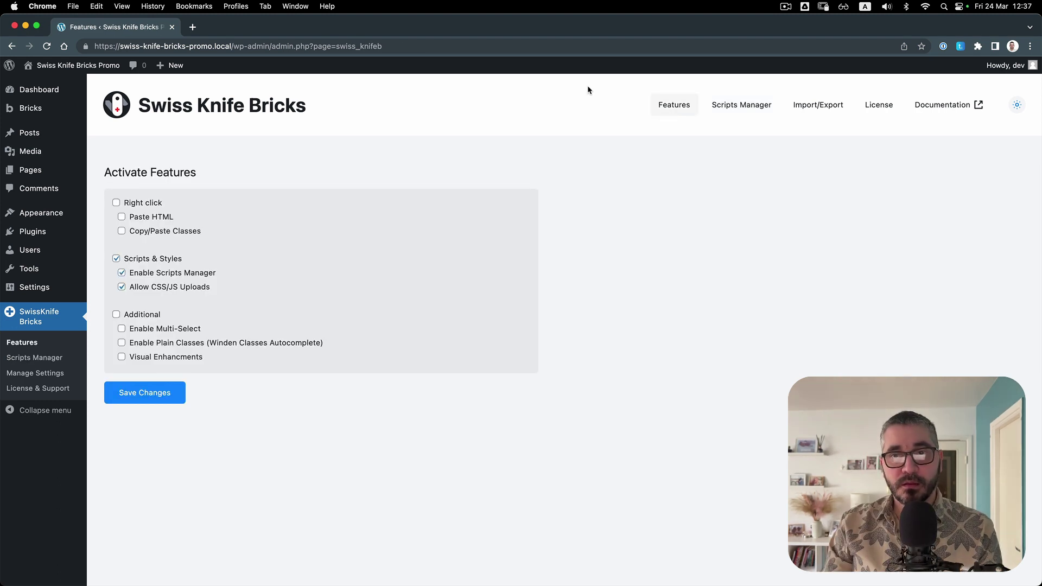
# Search the web for gsap in a new browser tab and copy the Cloudflare CDN link from the GreenSock site
pyautogui.click(194, 27)
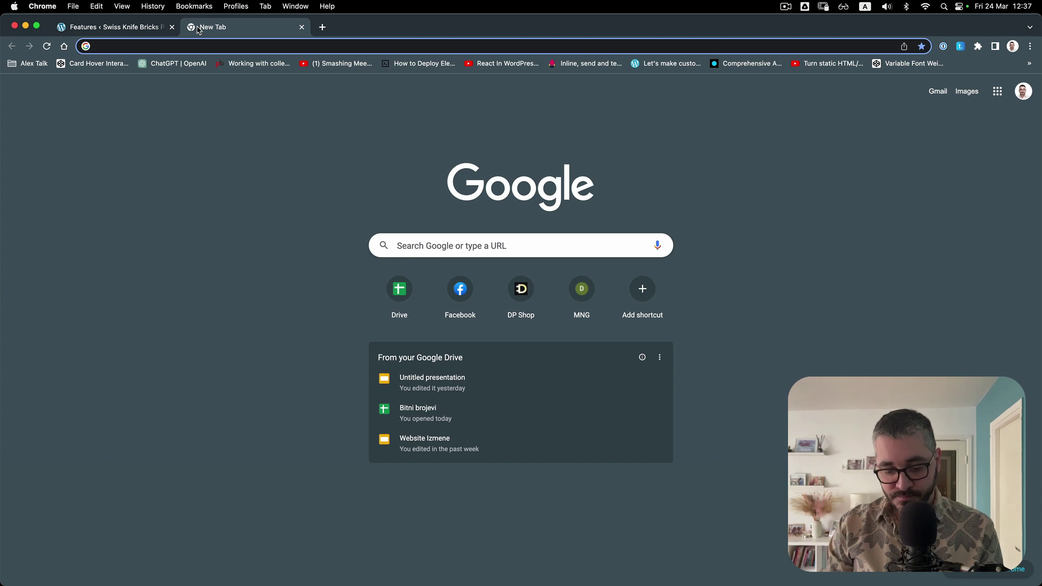
pyautogui.write('gsap')
pyautogui.press('Return')
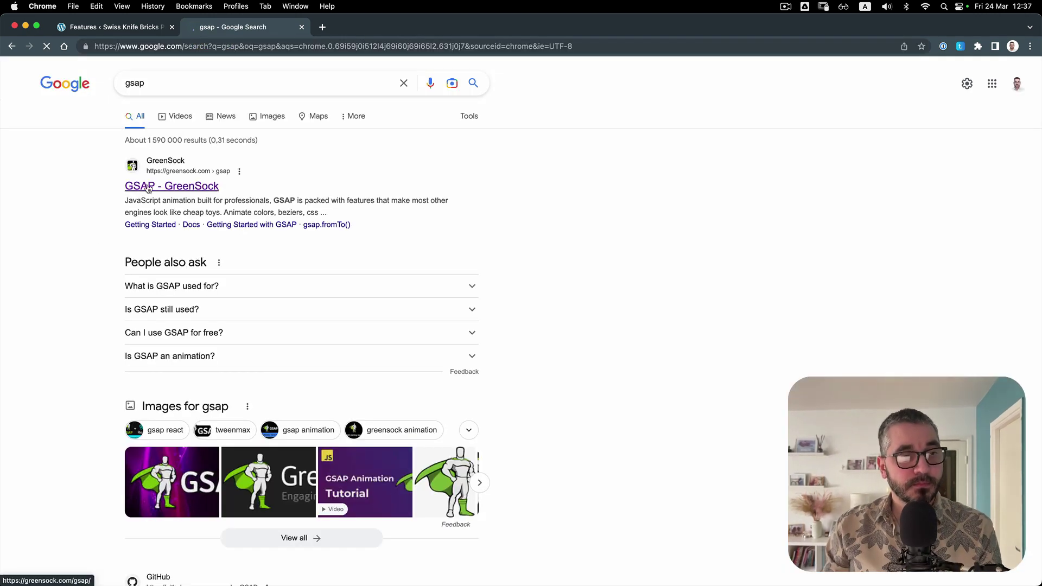
pyautogui.click(147, 188)
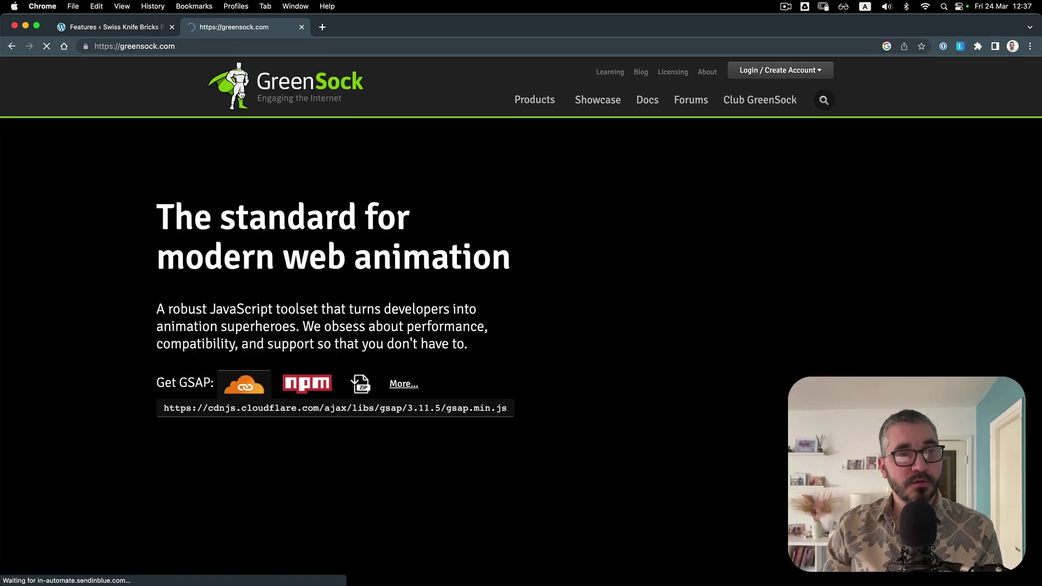
pyautogui.click(199, 413)
pyautogui.press('super+c')
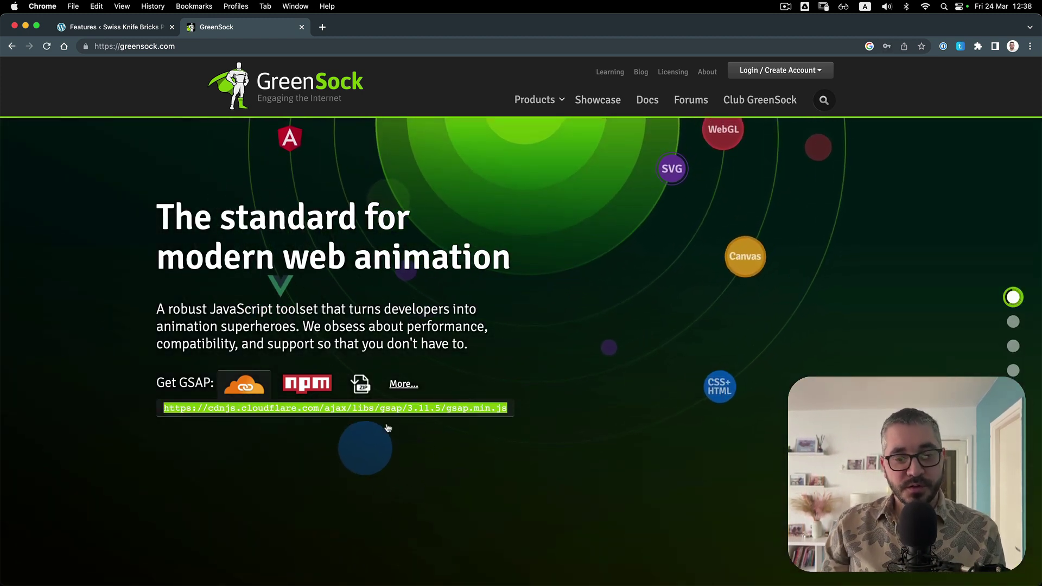
# Return to the Swiss Knife Bricks Scripts Manager and add a new script named GSAP
pyautogui.press('super+alt+Left')
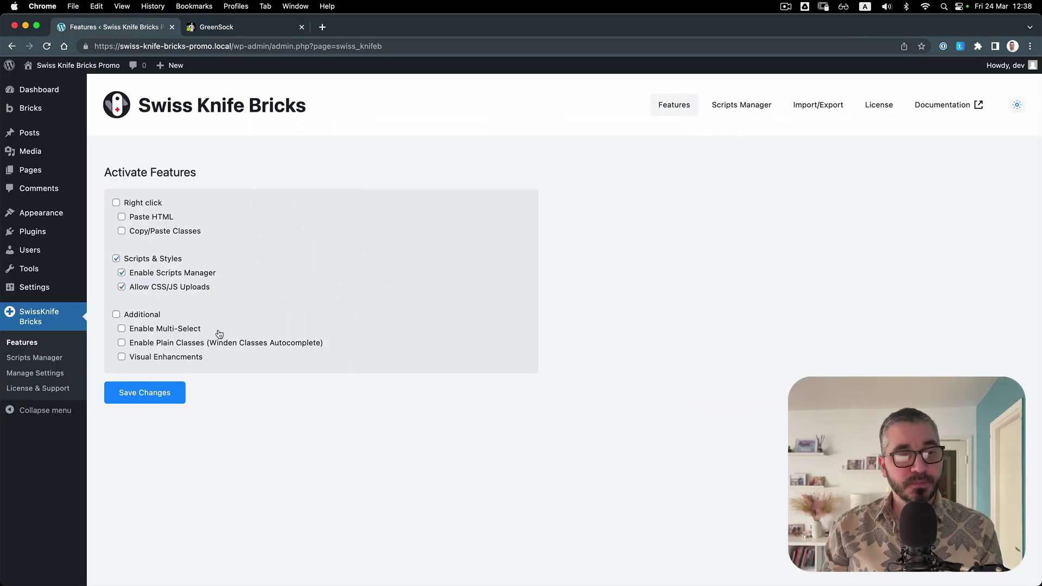
pyautogui.click(34, 359)
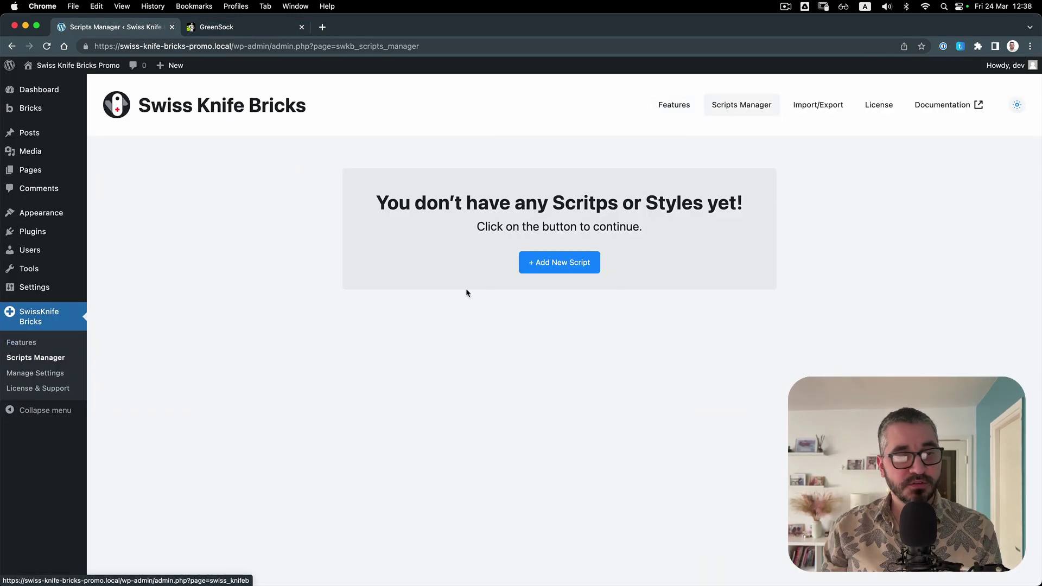
pyautogui.click(574, 264)
pyautogui.click(418, 239)
pyautogui.write('GSP')
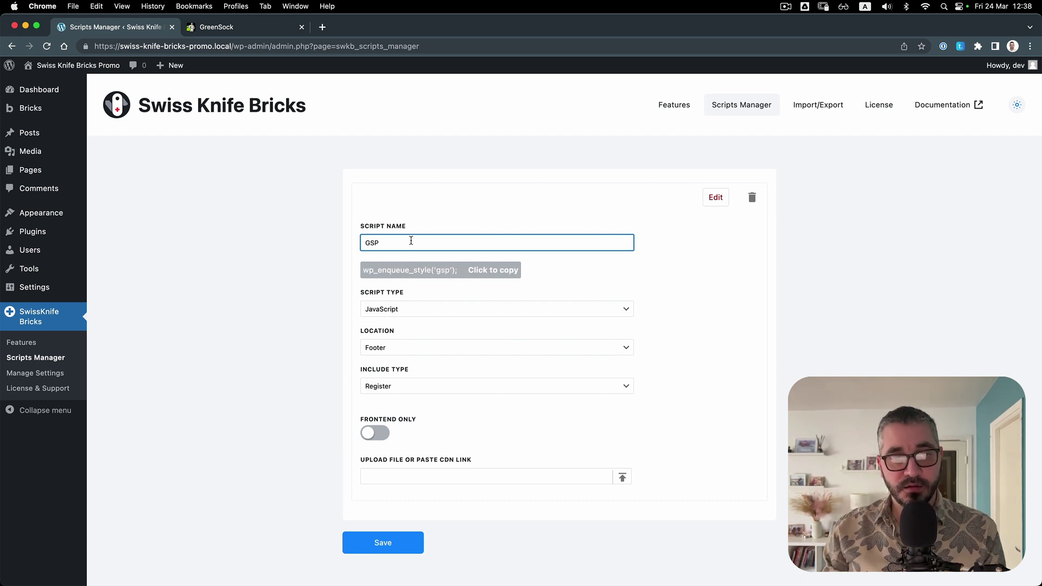
pyautogui.press('BackSpace')
pyautogui.write('AP')
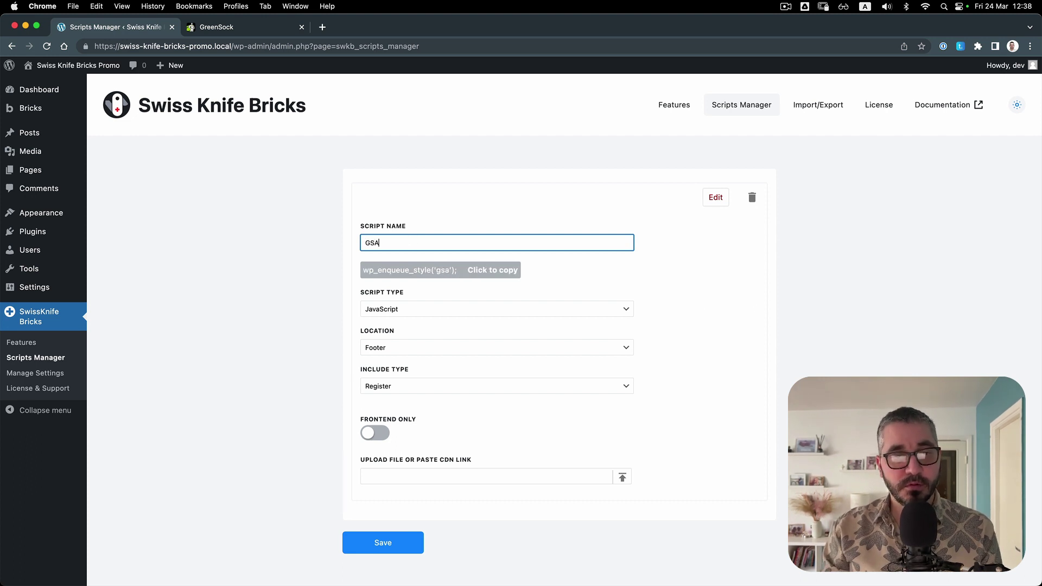
# Configure the GSAP script as JavaScript in the Footer with include type Register, and turn on Frontend Only
pyautogui.click(418, 307)
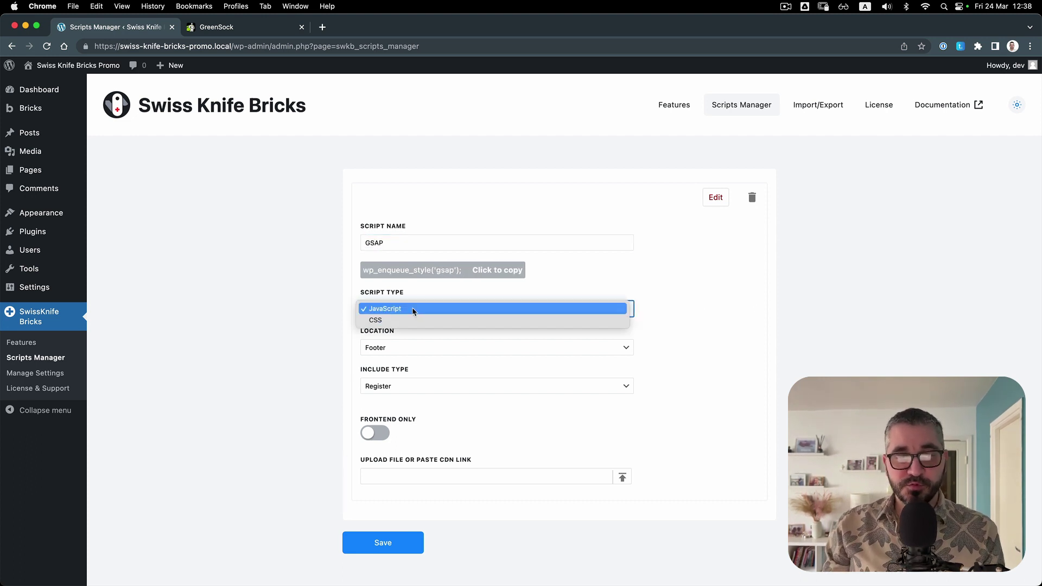
pyautogui.click(413, 308)
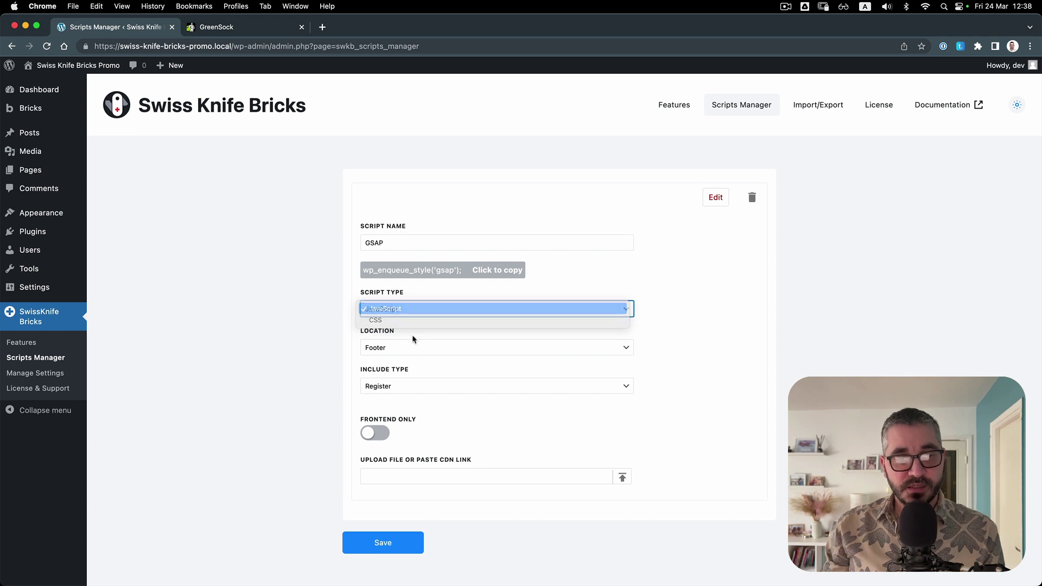
pyautogui.click(410, 347)
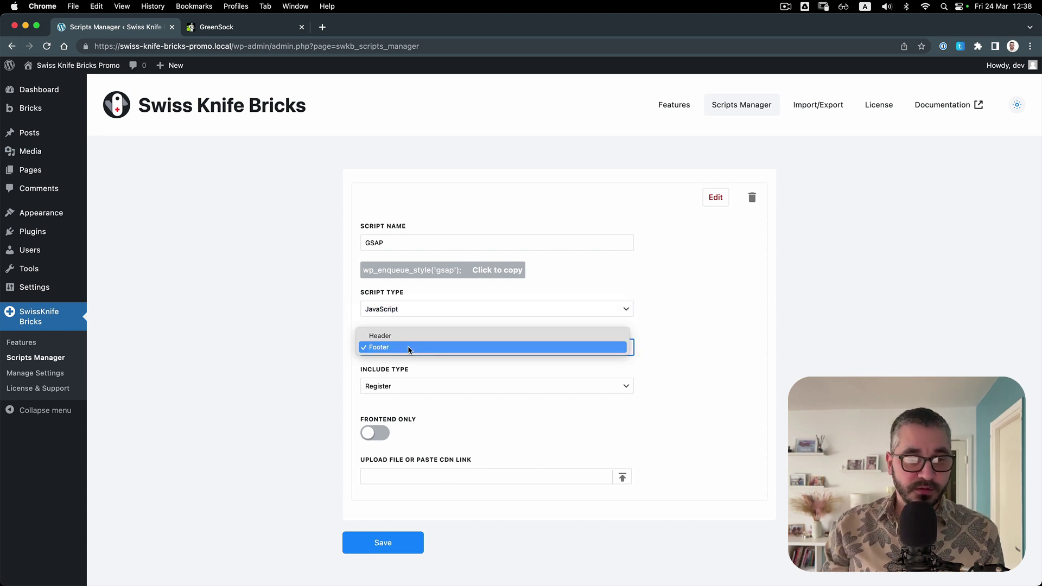
pyautogui.click(410, 348)
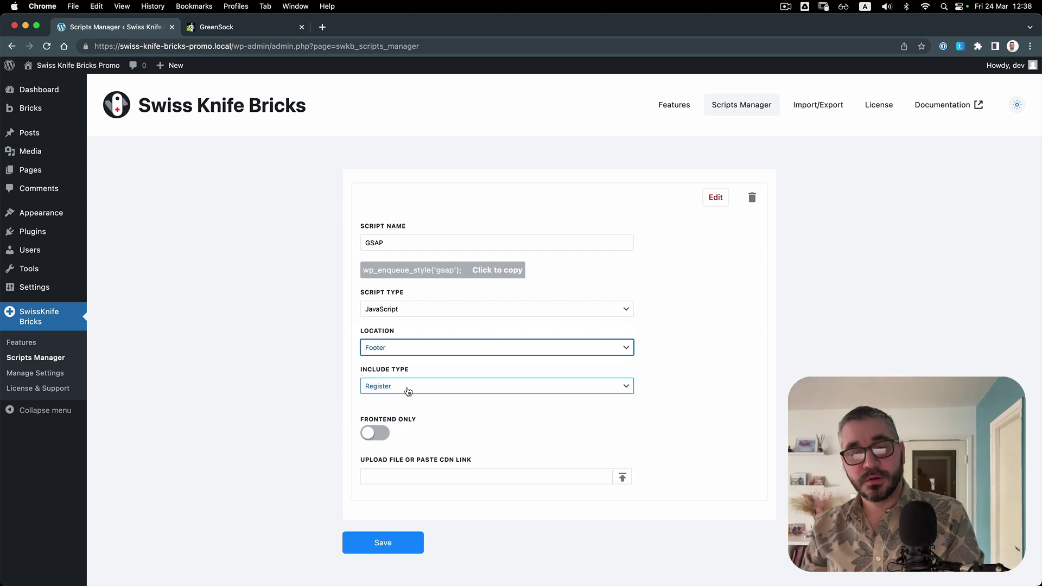
pyautogui.click(408, 390)
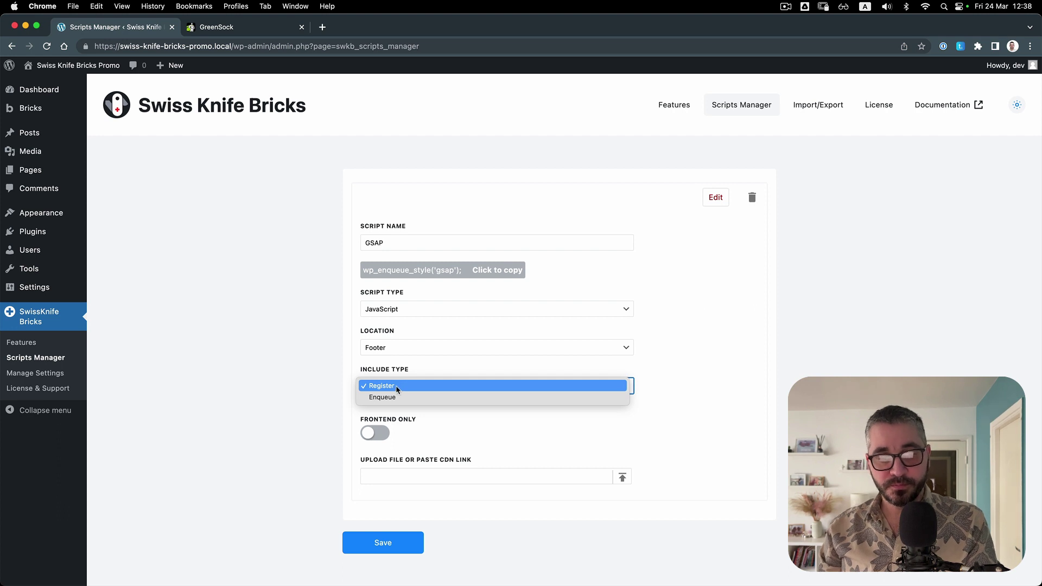
pyautogui.click(391, 391)
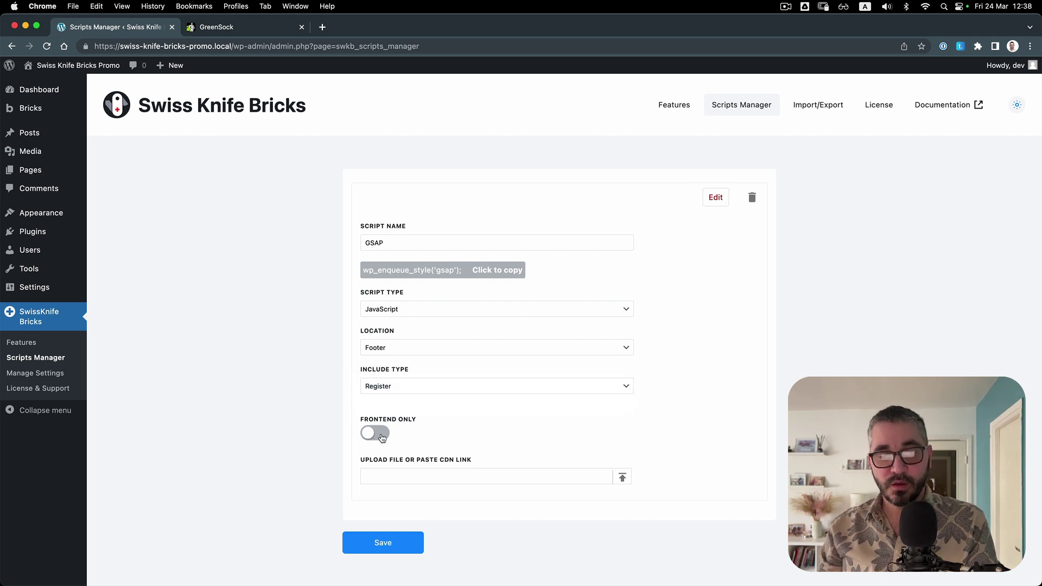
pyautogui.click(375, 437)
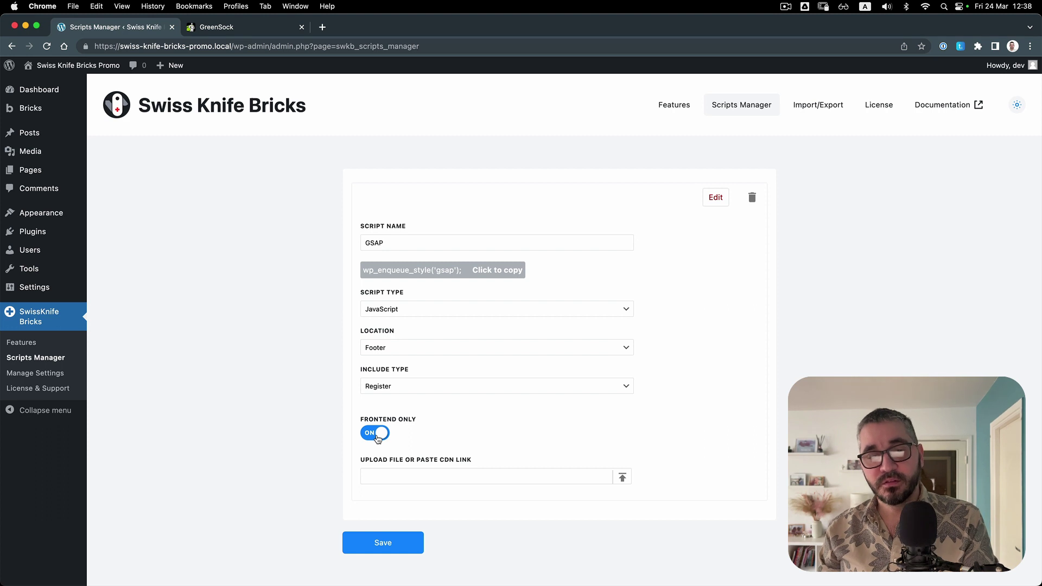
pyautogui.click(383, 476)
pyautogui.press('super+v')
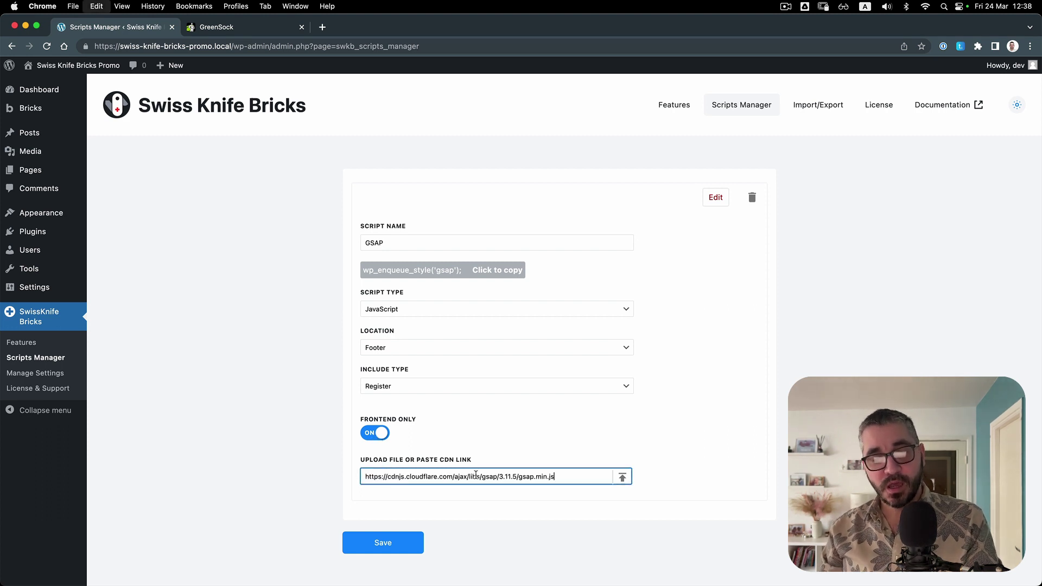
pyautogui.click(385, 547)
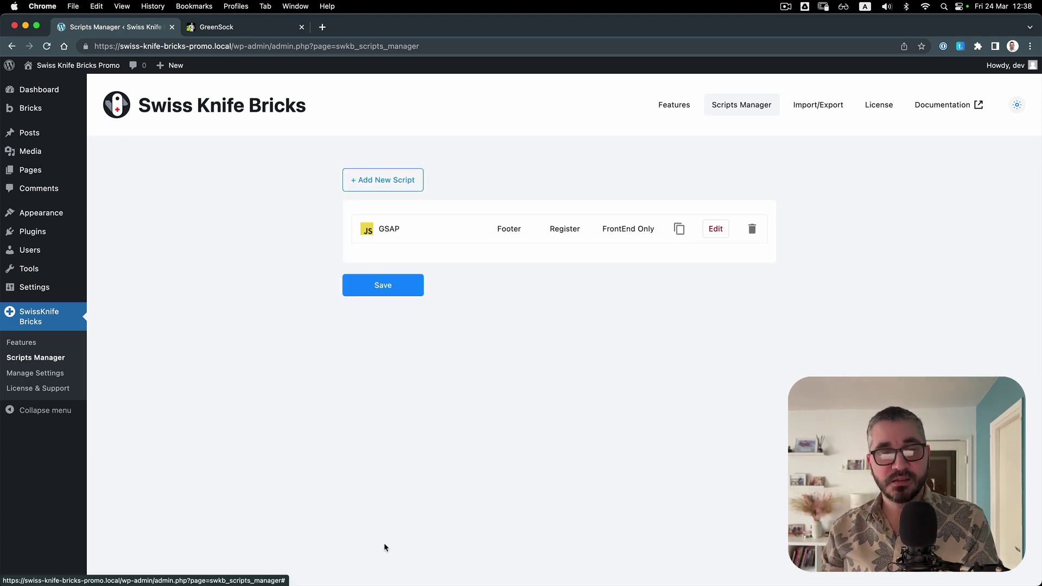
# Reopen the GSAP script for editing and open the media library for choosing its file
pyautogui.click(716, 230)
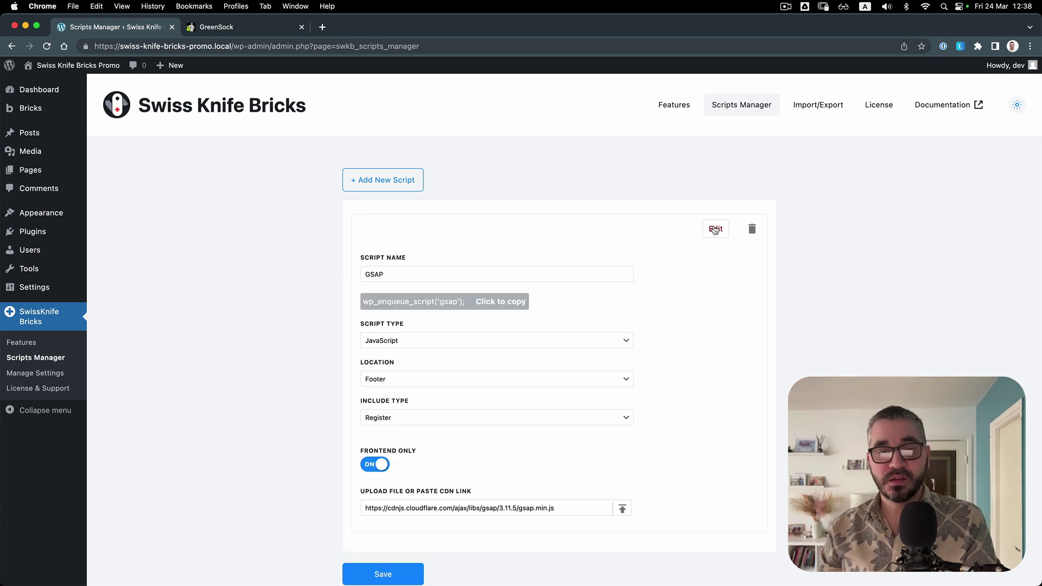
pyautogui.click(622, 509)
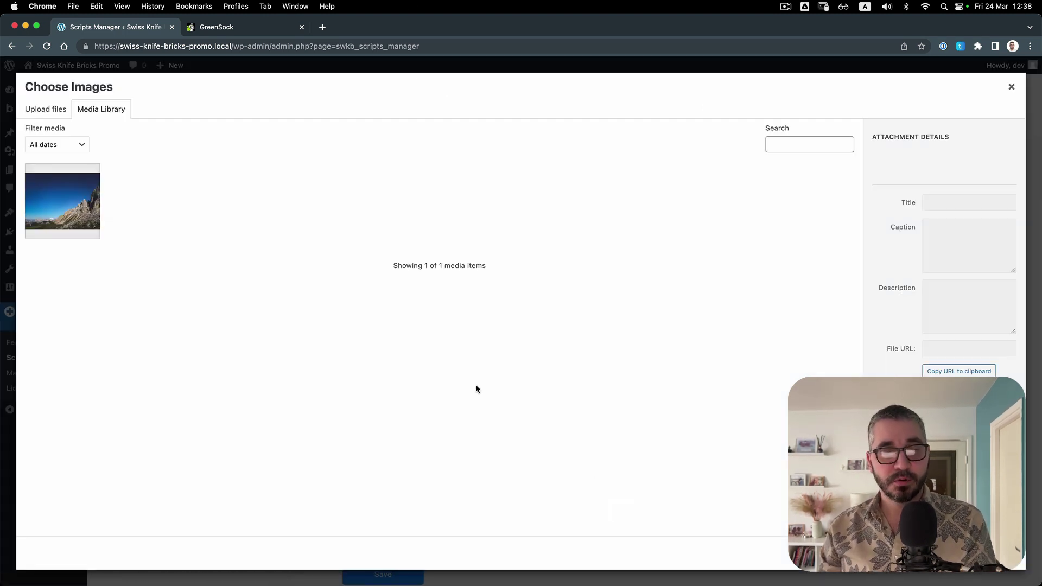
# Switch to Finder, open the minified folder inside gsap-public on the Desktop, and show its files as a list
pyautogui.press('super+Tab')
pyautogui.press('super+Tab')
pyautogui.press('super+Tab')
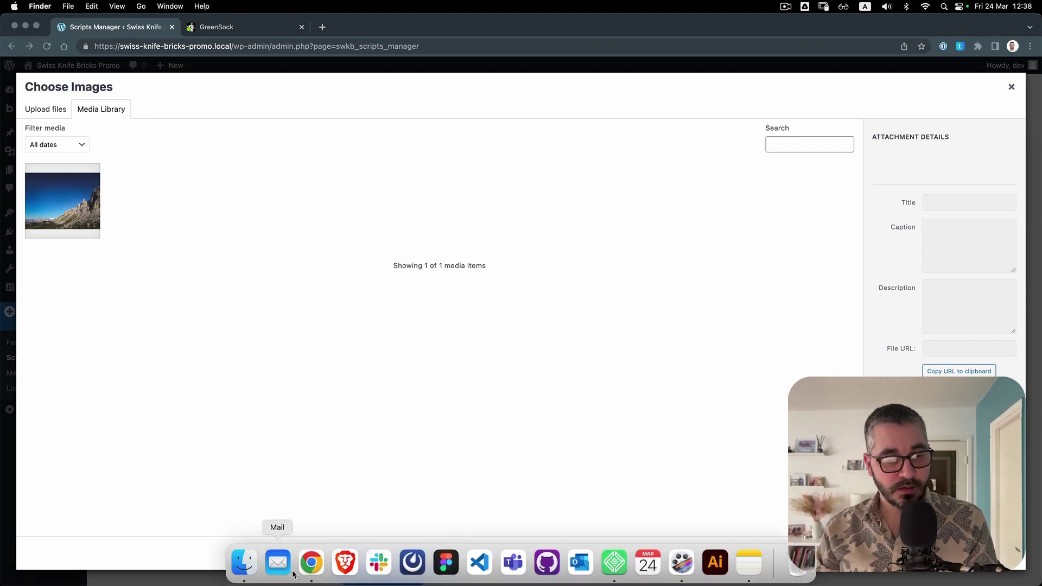
pyautogui.click(242, 560)
pyautogui.moveTo(239, 31); pyautogui.dragTo(307, 56)
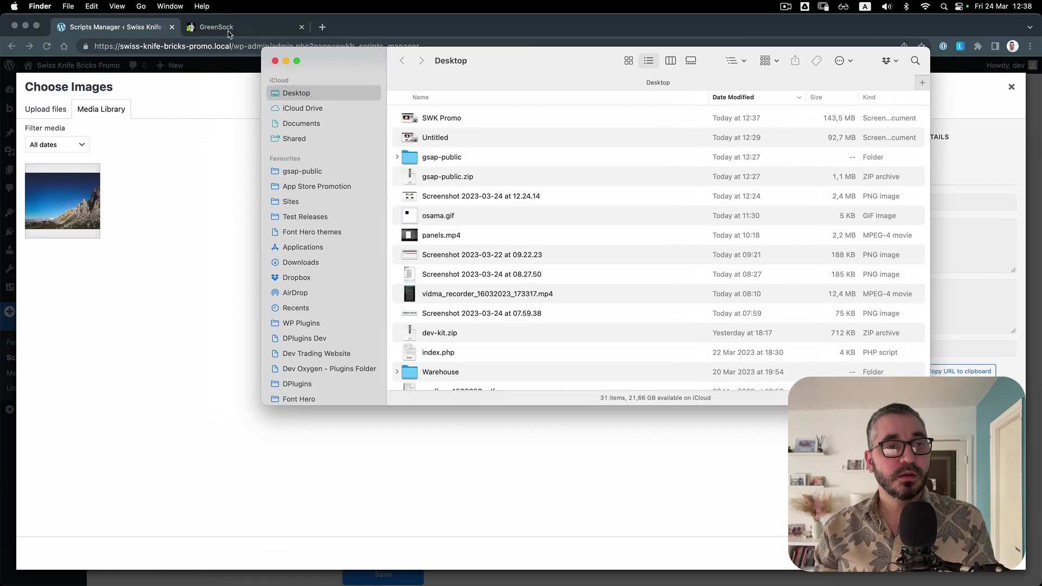
pyautogui.click(227, 28)
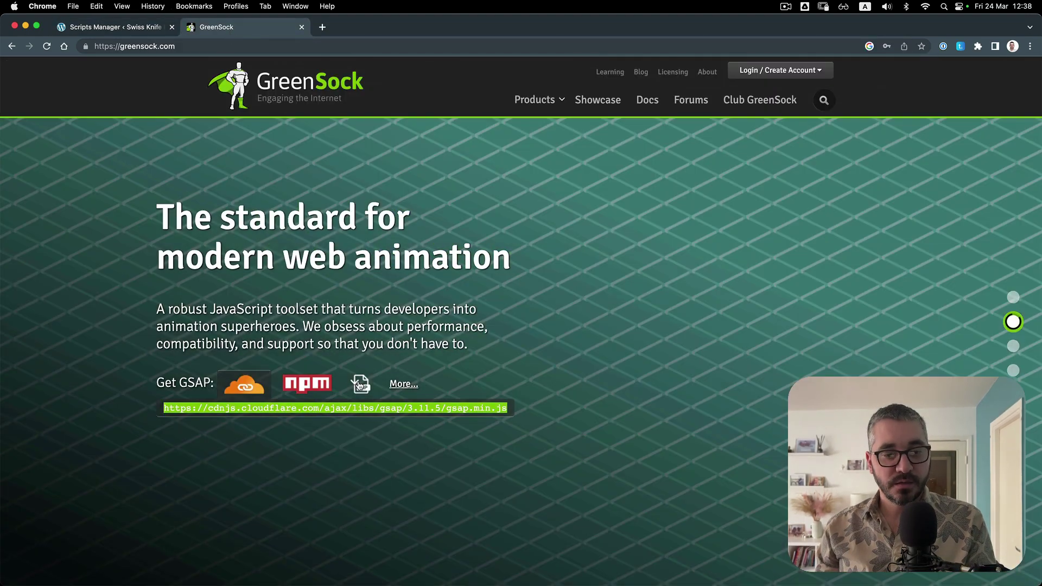
pyautogui.press('super+Tab')
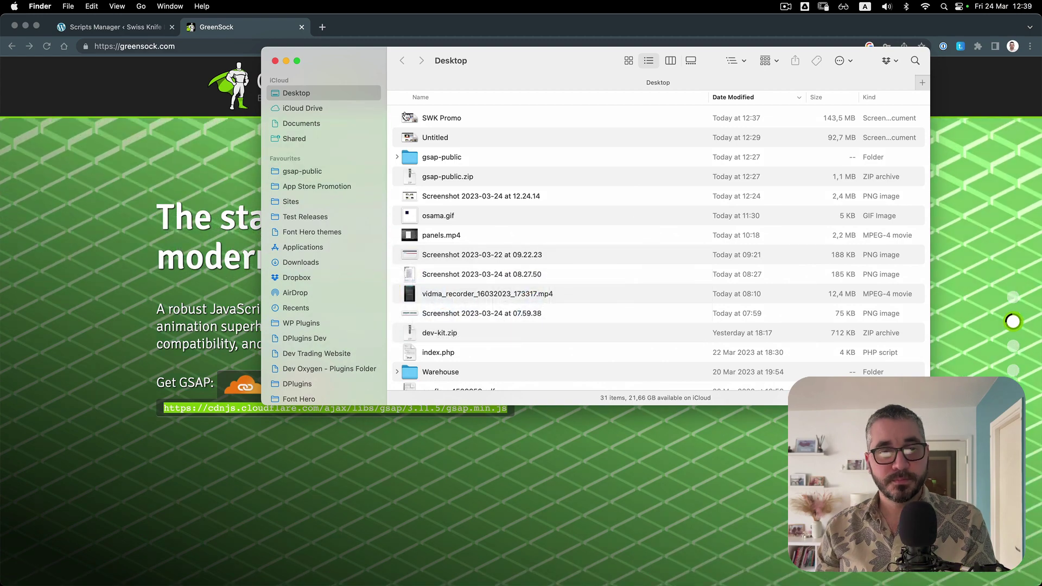
pyautogui.doubleClick(443, 157)
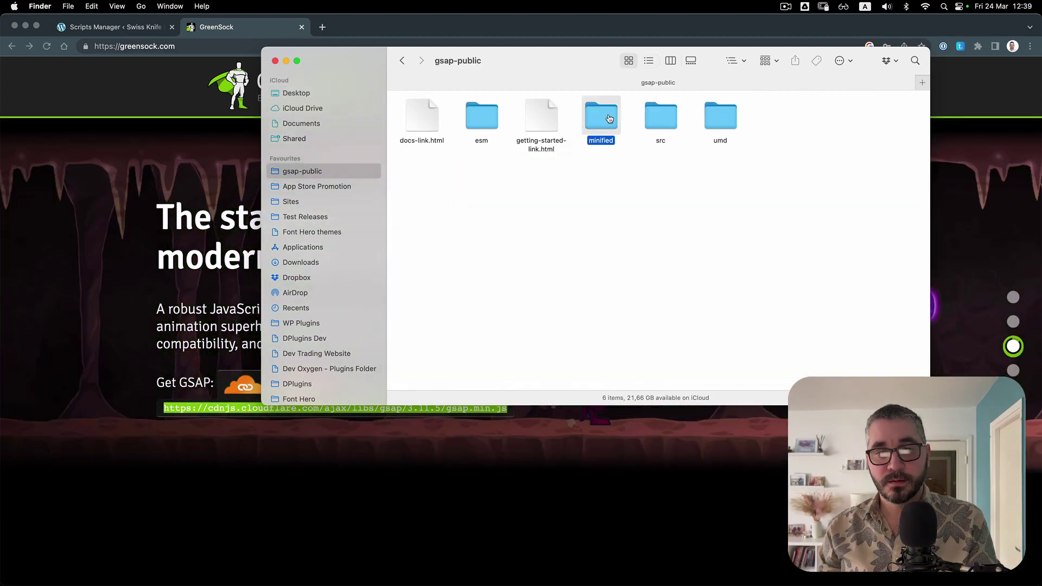
pyautogui.doubleClick(600, 116)
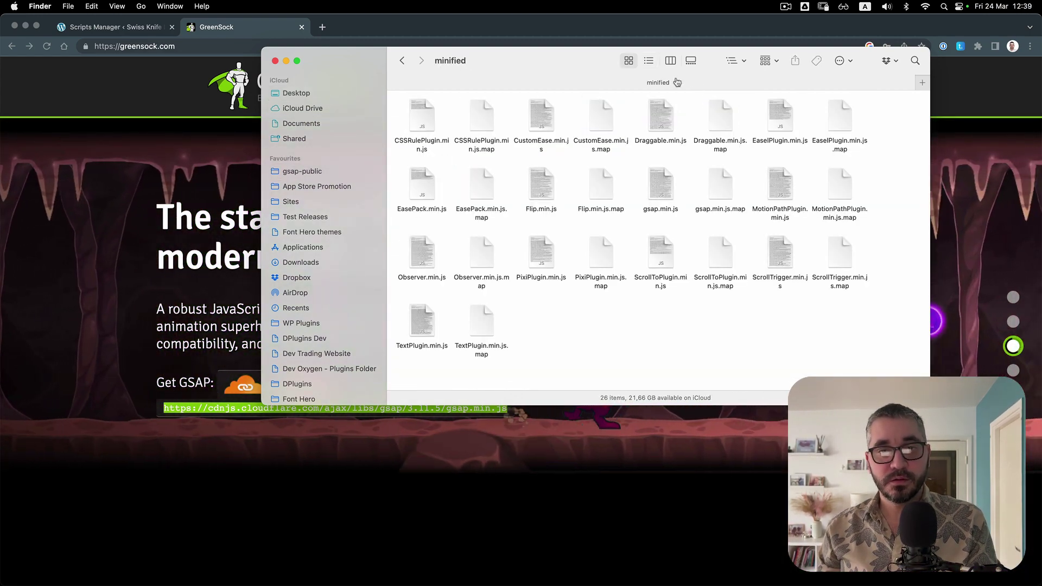
pyautogui.click(648, 60)
pyautogui.scroll(-5, 509, 266)
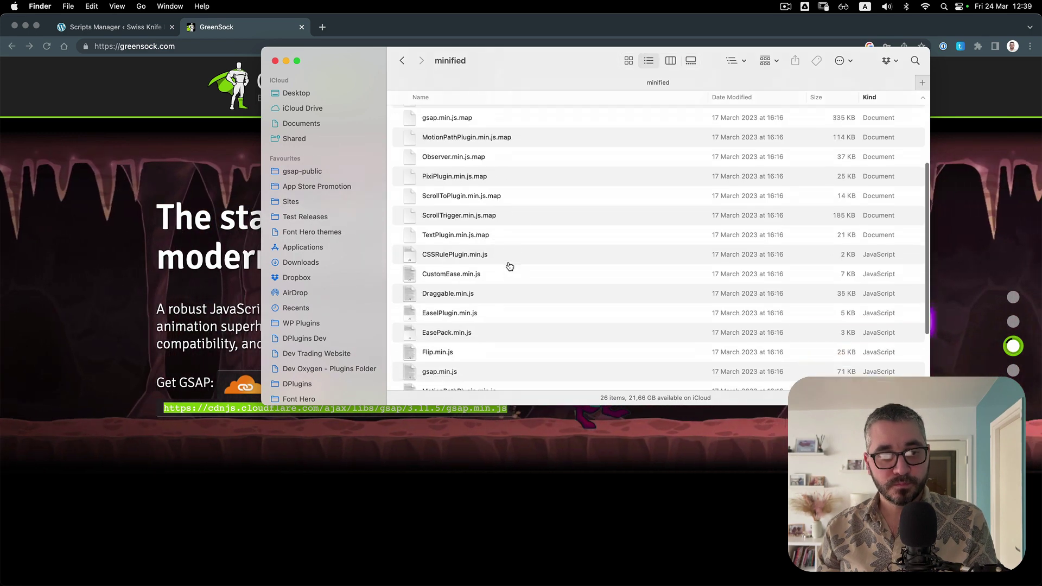
# Upload gsap.min.js from the minified folder to the WordPress media library and insert it as the GSAP script's file
pyautogui.click(484, 265)
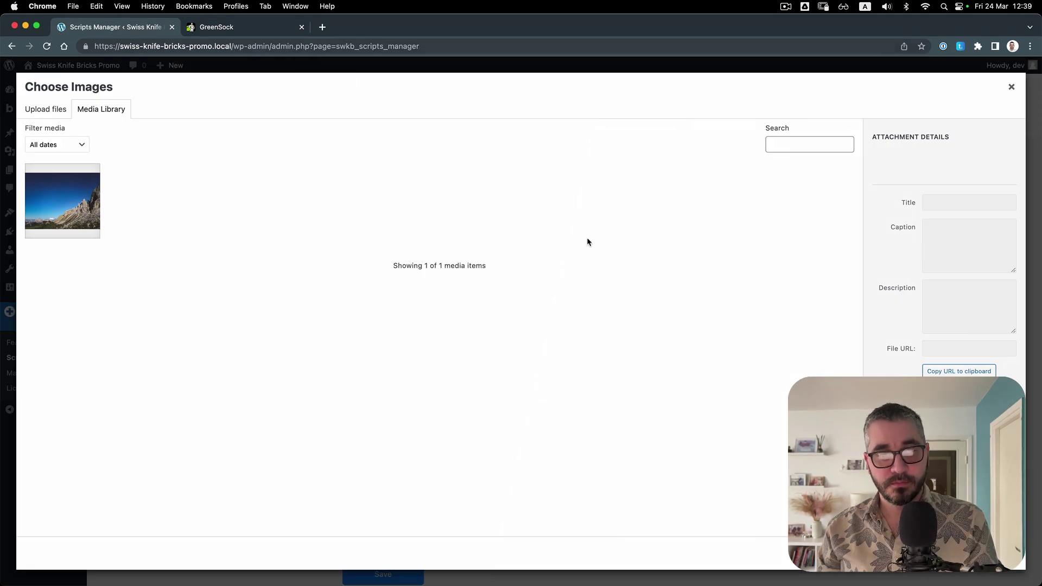
pyautogui.press('super+Tab')
pyautogui.moveTo(455, 263); pyautogui.dragTo(301, 281)
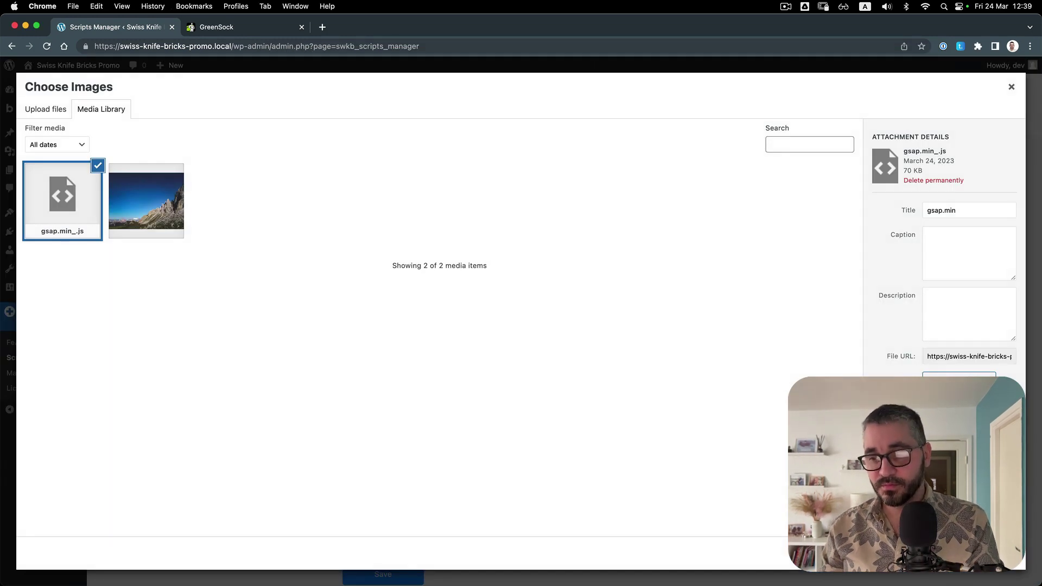
pyautogui.click(985, 553)
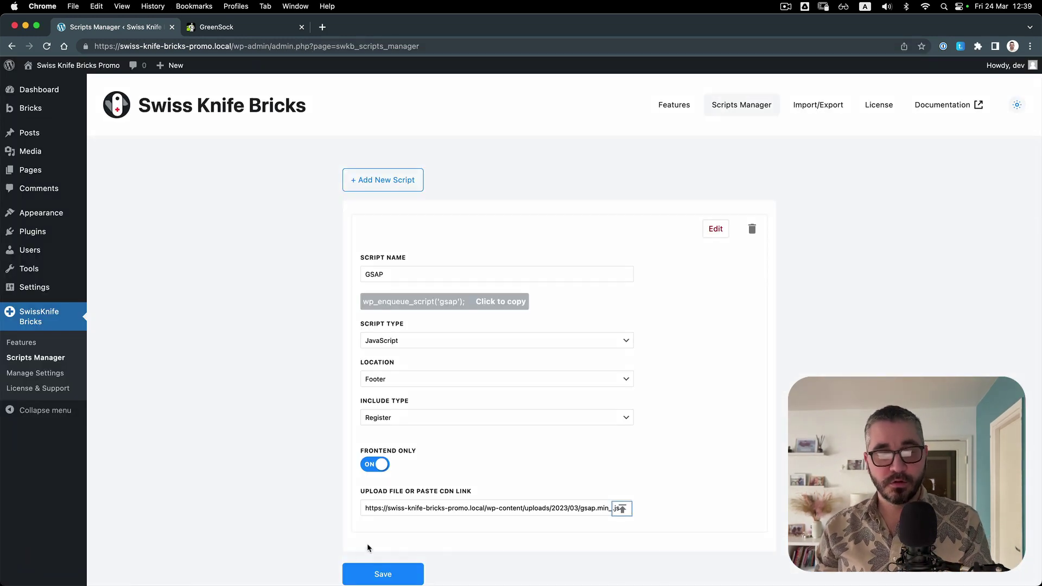
# Save the GSAP script with the uploaded file as its source
pyautogui.click(382, 575)
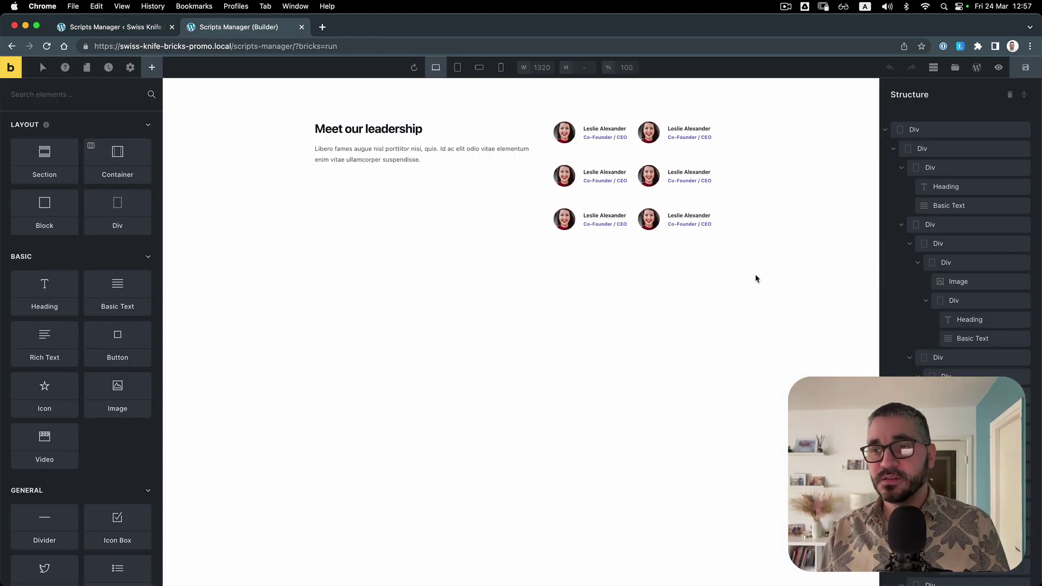
# Collapse the three inner Divs in the builder's structure and open the page's front-end preview in a new tab
pyautogui.click(895, 150)
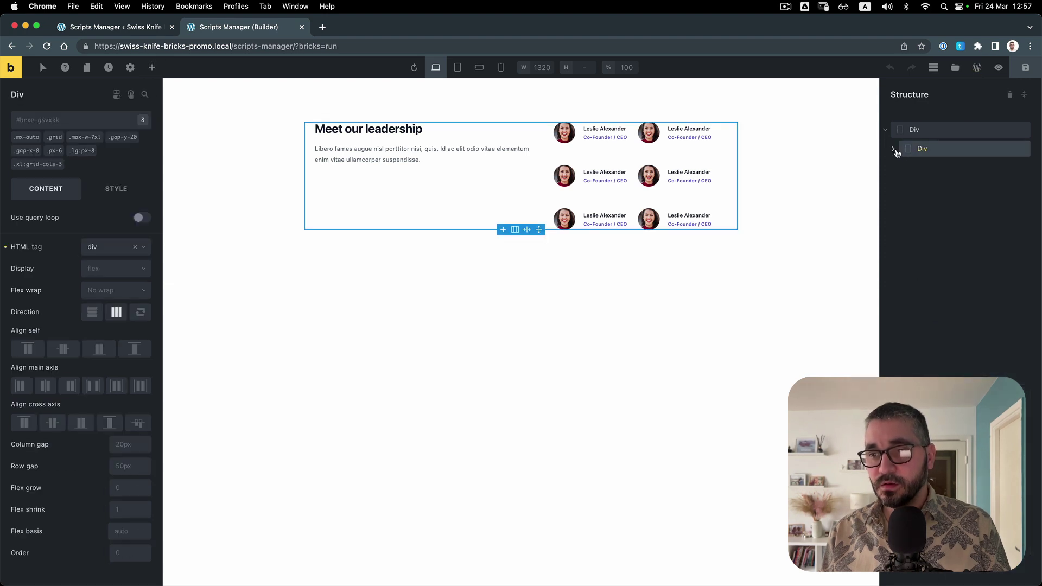
pyautogui.click(895, 151)
pyautogui.click(902, 168)
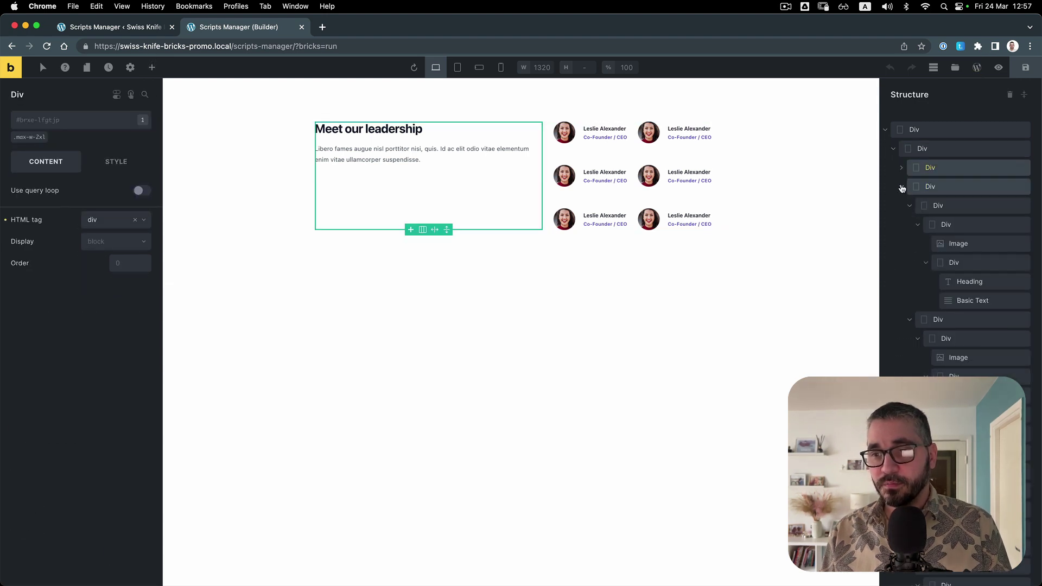
pyautogui.click(903, 186)
pyautogui.click(902, 206)
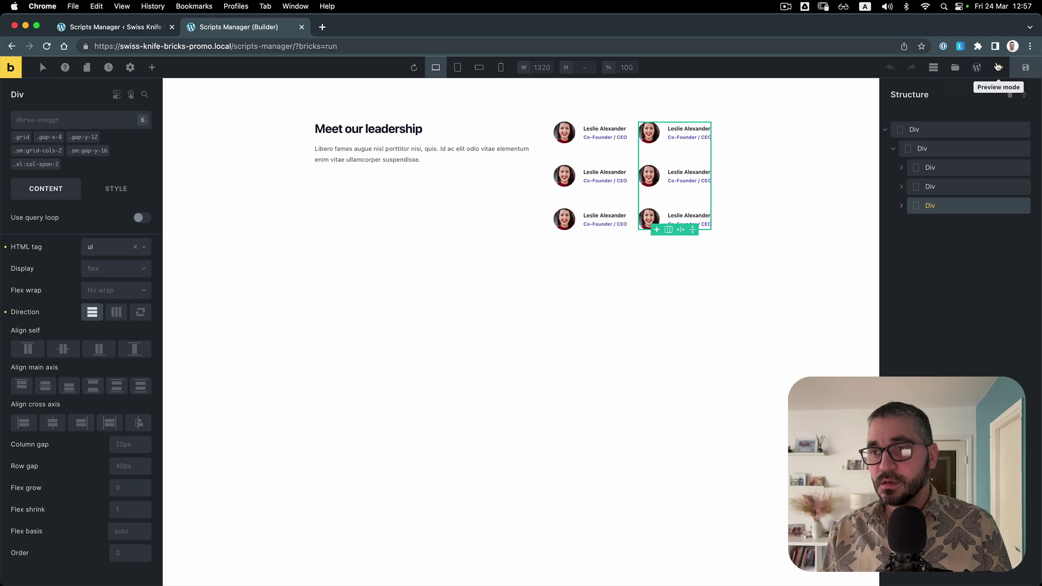
pyautogui.click(998, 67)
pyautogui.click(977, 68)
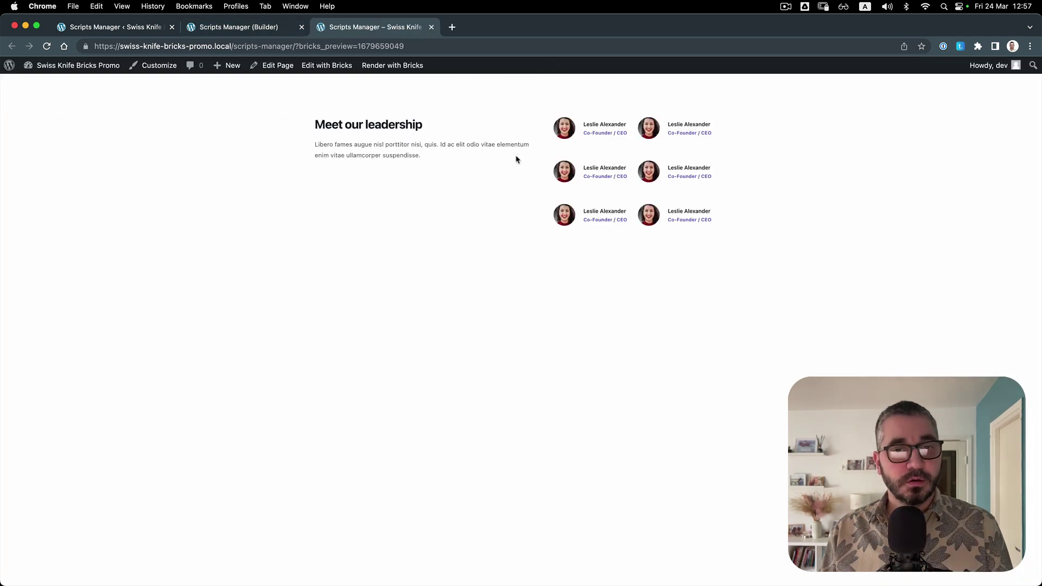
# Inspect the first team member's markup, collapse it up to its list item with the stagger class, and enlarge the page area
pyautogui.rightClick(605, 132)
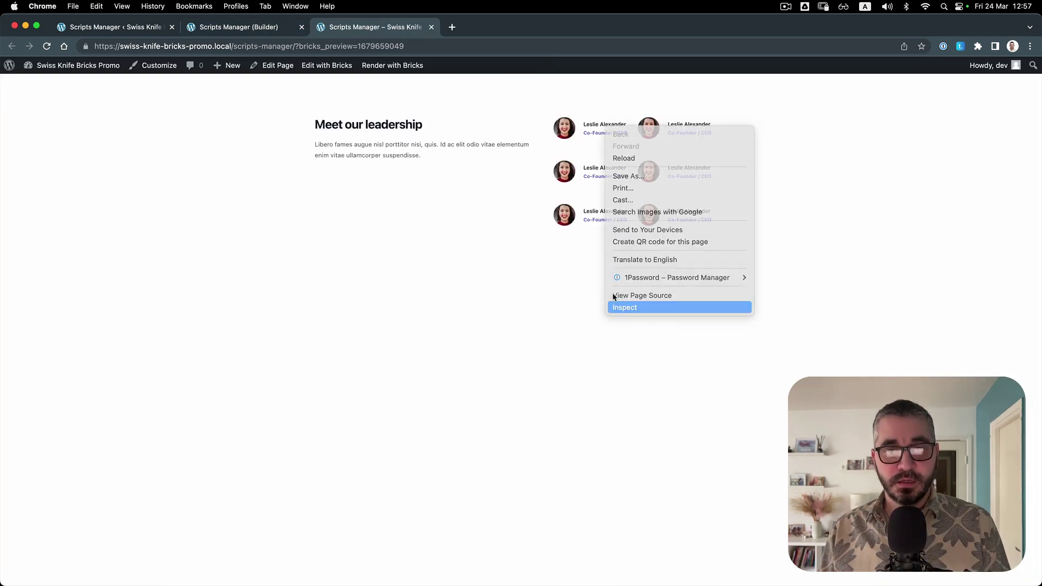
pyautogui.click(612, 306)
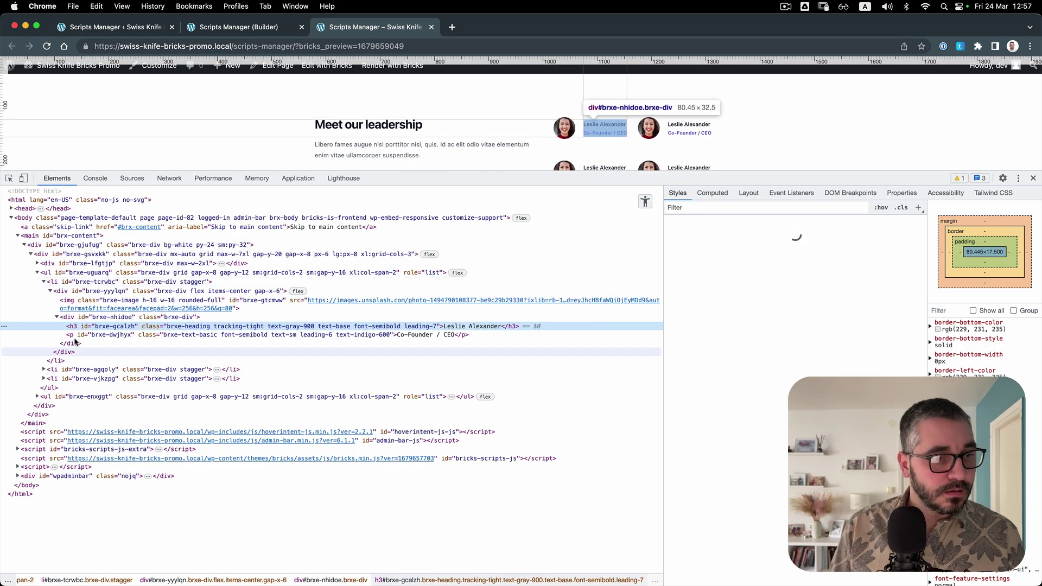
pyautogui.click(56, 317)
pyautogui.click(50, 291)
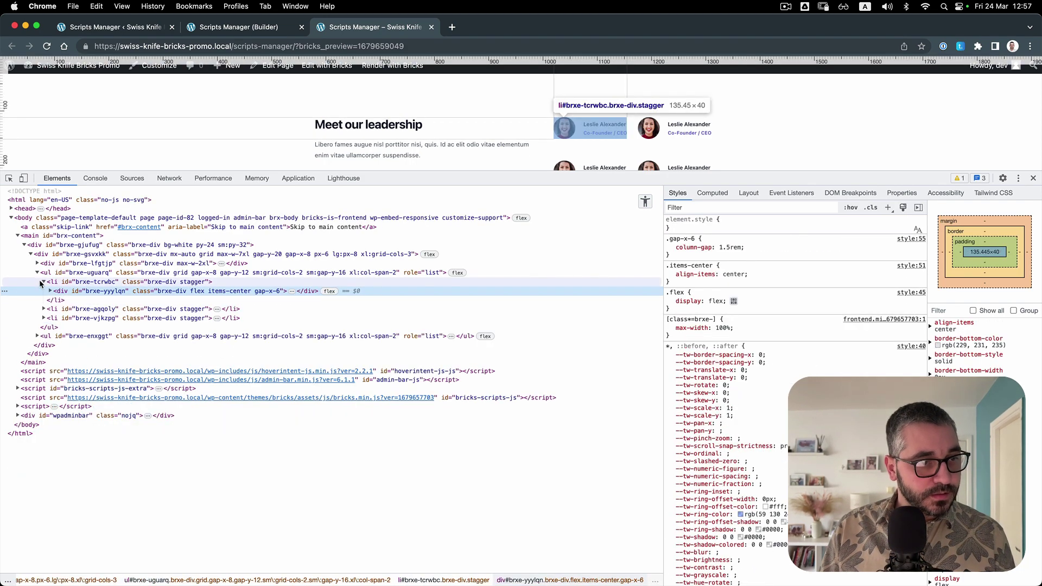
pyautogui.click(43, 282)
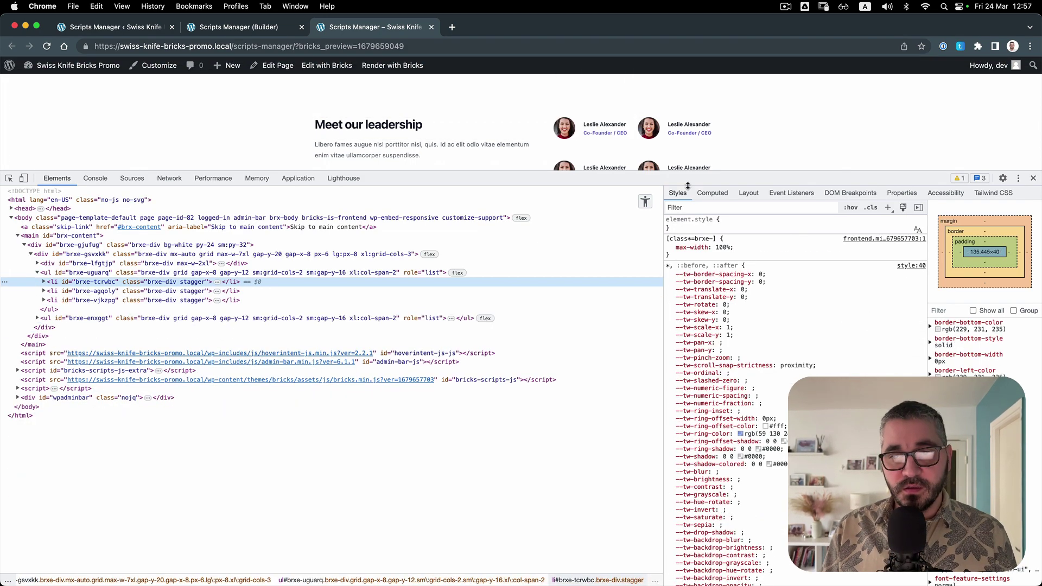
pyautogui.moveTo(682, 180); pyautogui.dragTo(683, 302)
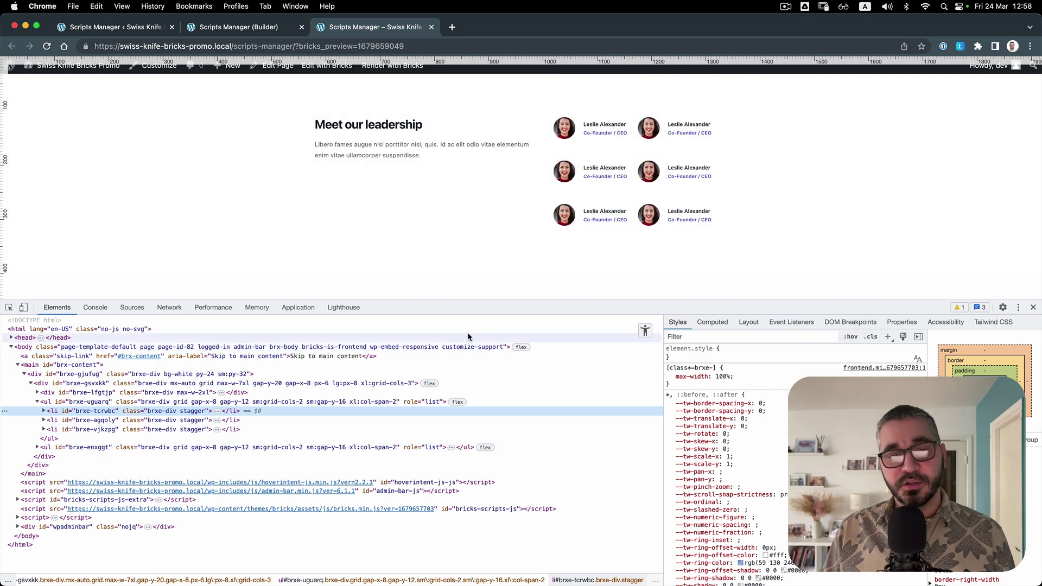
# Return to the Scripts Manager, set the GSAP script's include type to Enqueue, and save it
pyautogui.click(130, 28)
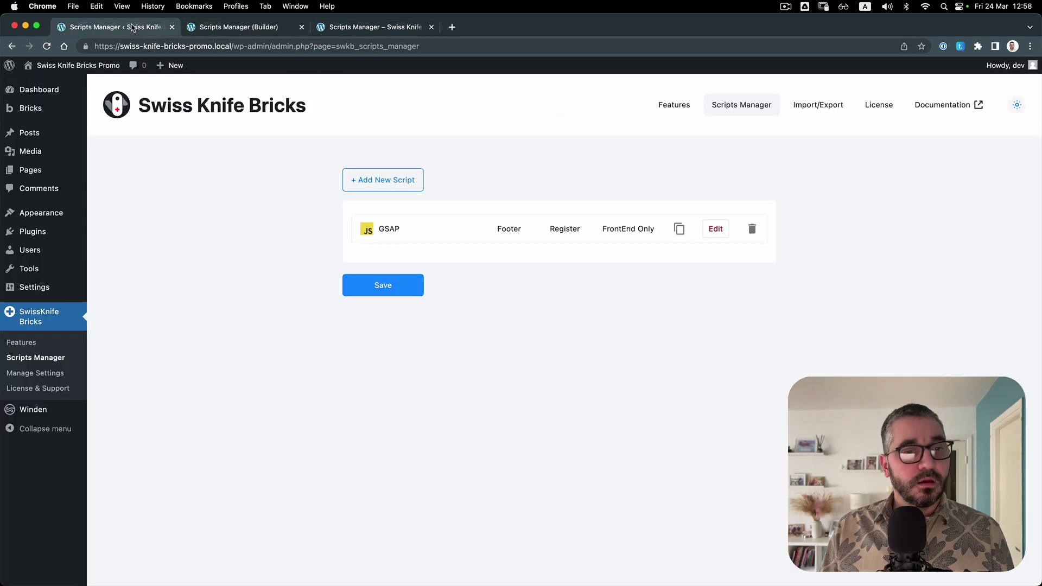
pyautogui.click(717, 229)
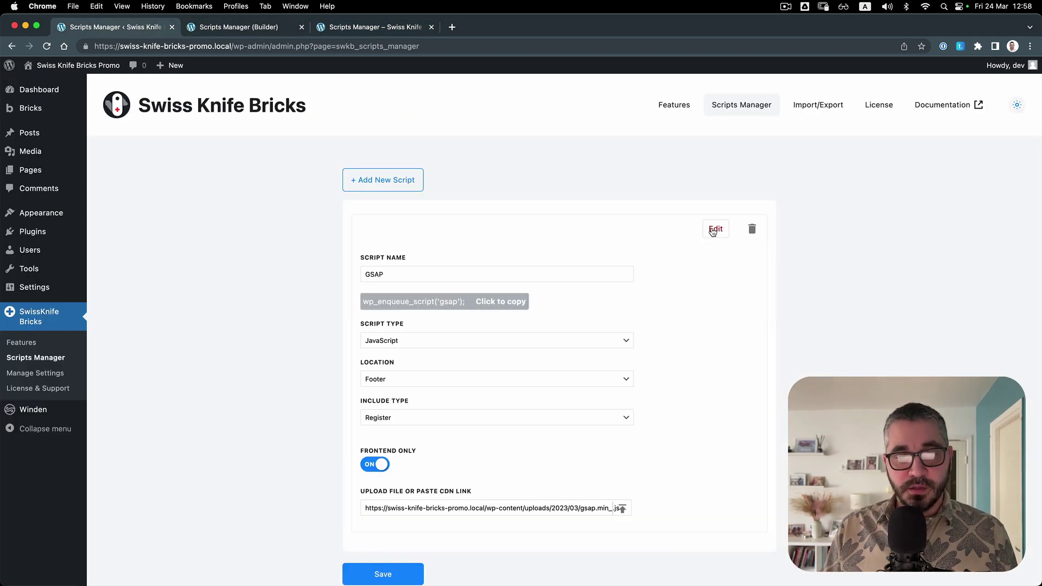
pyautogui.scroll(-2, 484, 328)
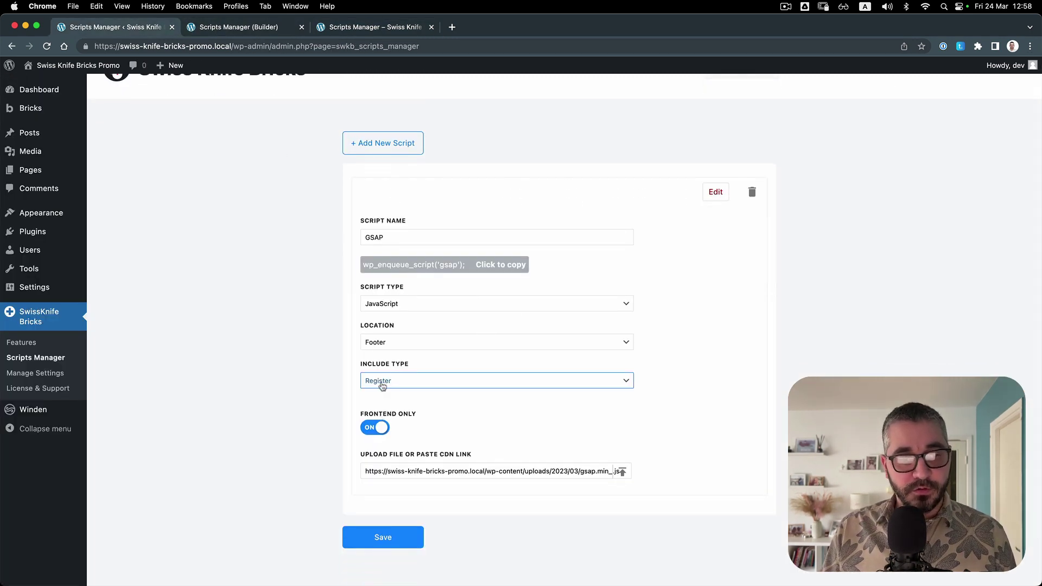
pyautogui.click(401, 385)
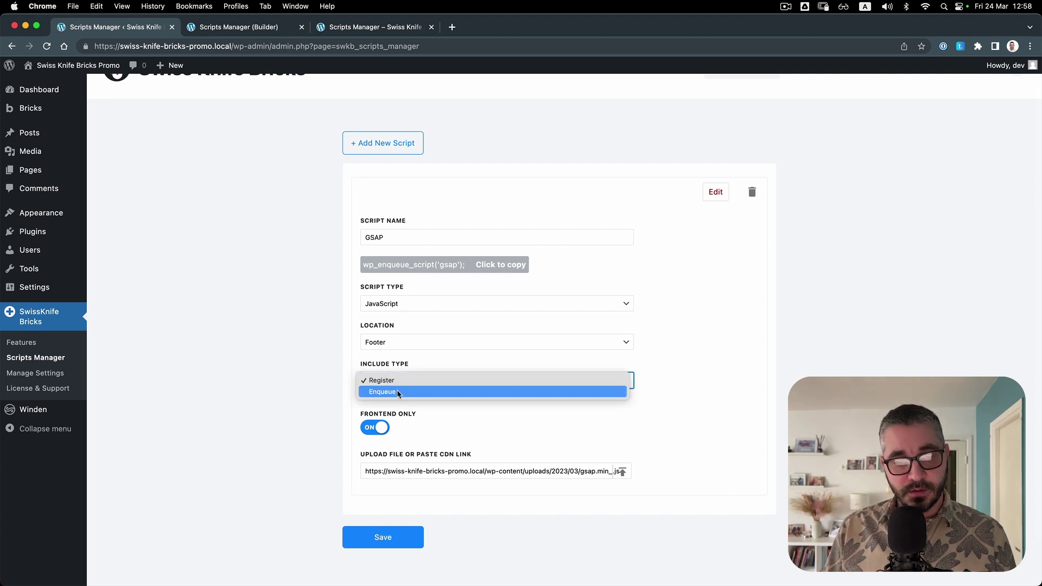
pyautogui.click(398, 391)
pyautogui.click(386, 539)
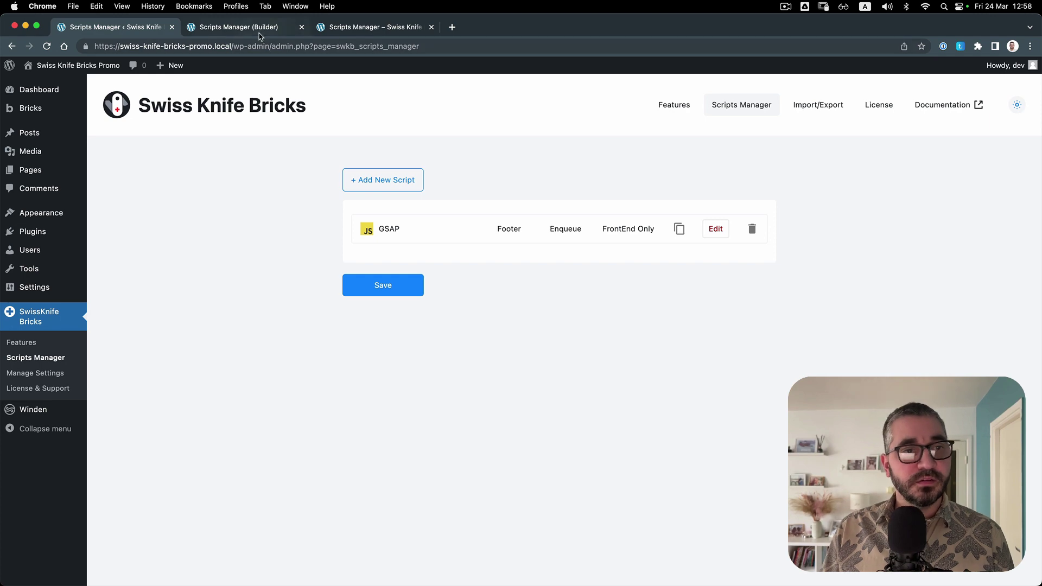
# Return to the builder, leave preview mode, and add a Code element to the page
pyautogui.click(337, 30)
pyautogui.click(259, 30)
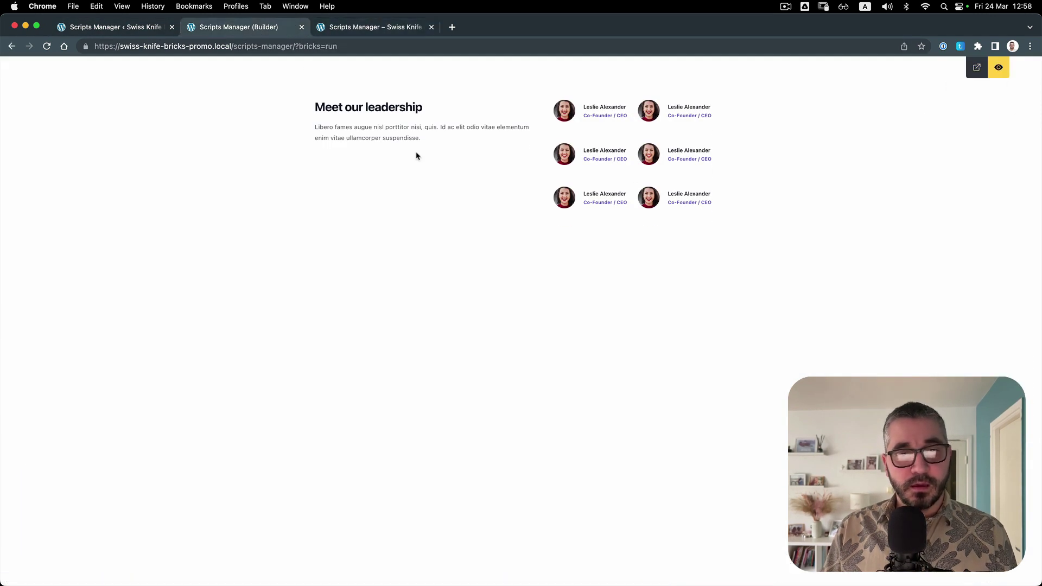
pyautogui.click(993, 72)
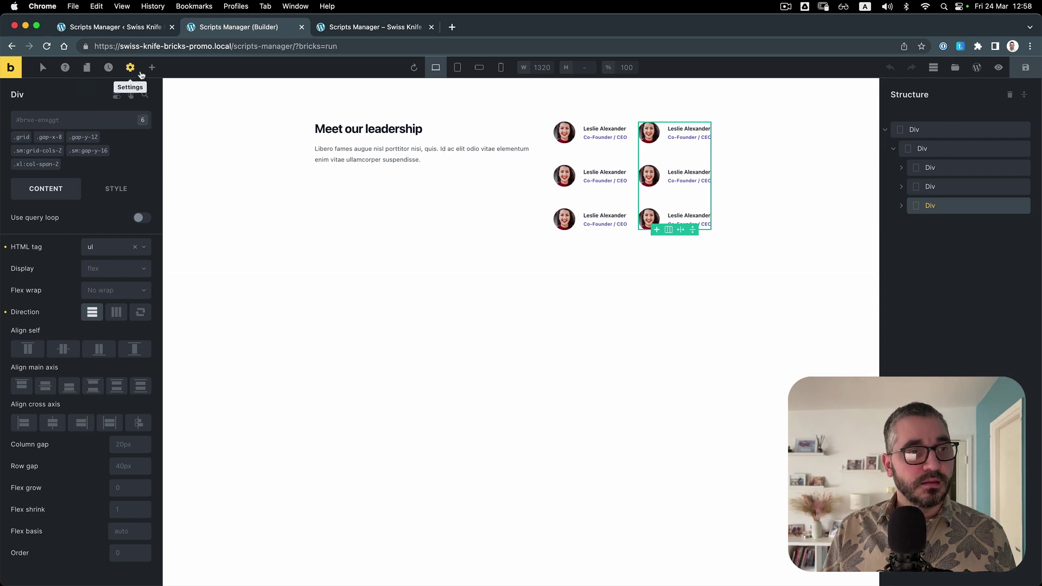
pyautogui.click(152, 67)
pyautogui.write('code')
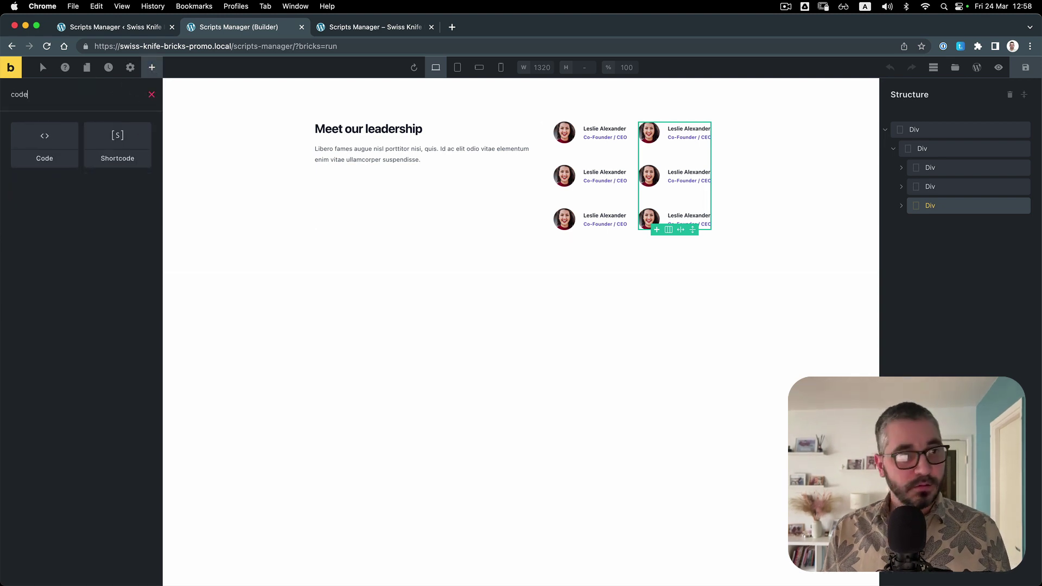
pyautogui.click(60, 155)
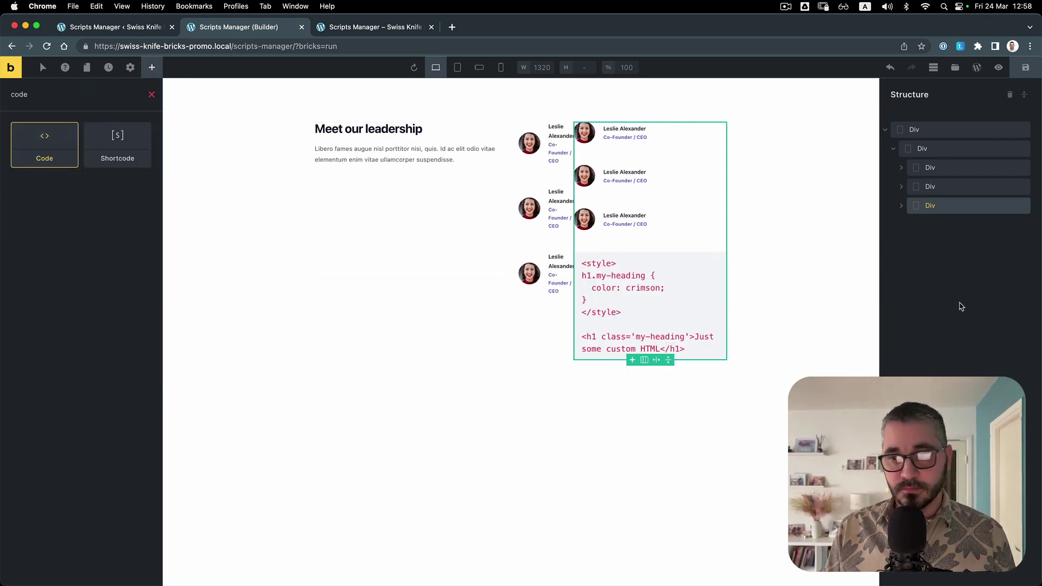
# Move the Code element to the root level below the main Div and enable Execute code for it
pyautogui.click(901, 205)
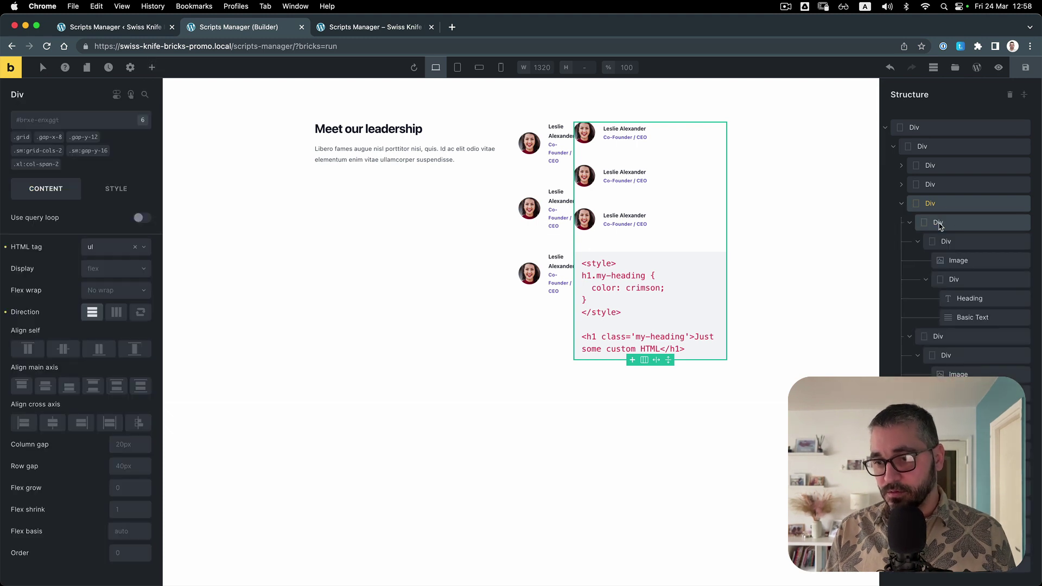
pyautogui.click(980, 205)
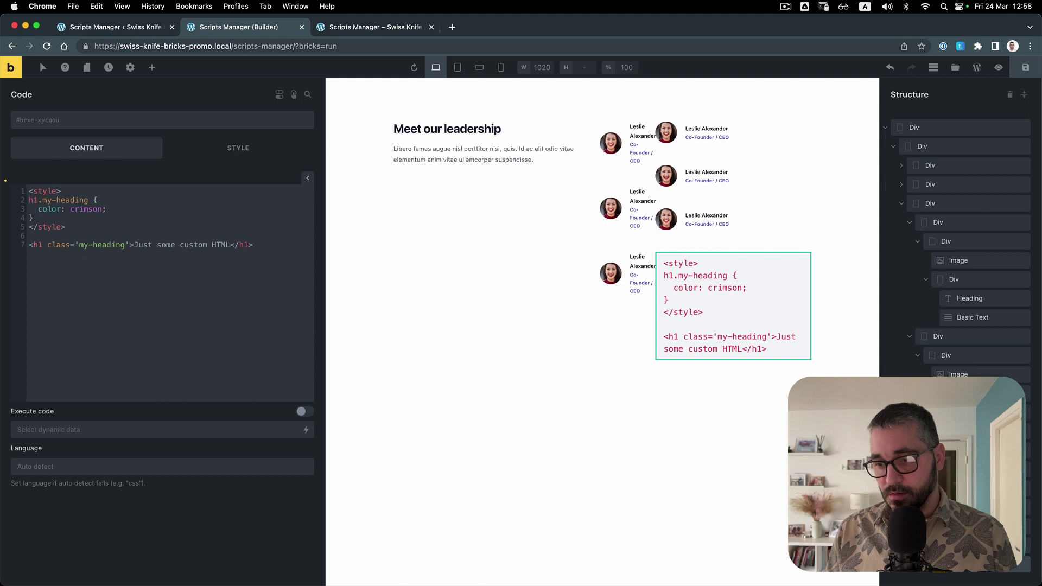
pyautogui.moveTo(948, 564); pyautogui.dragTo(948, 120)
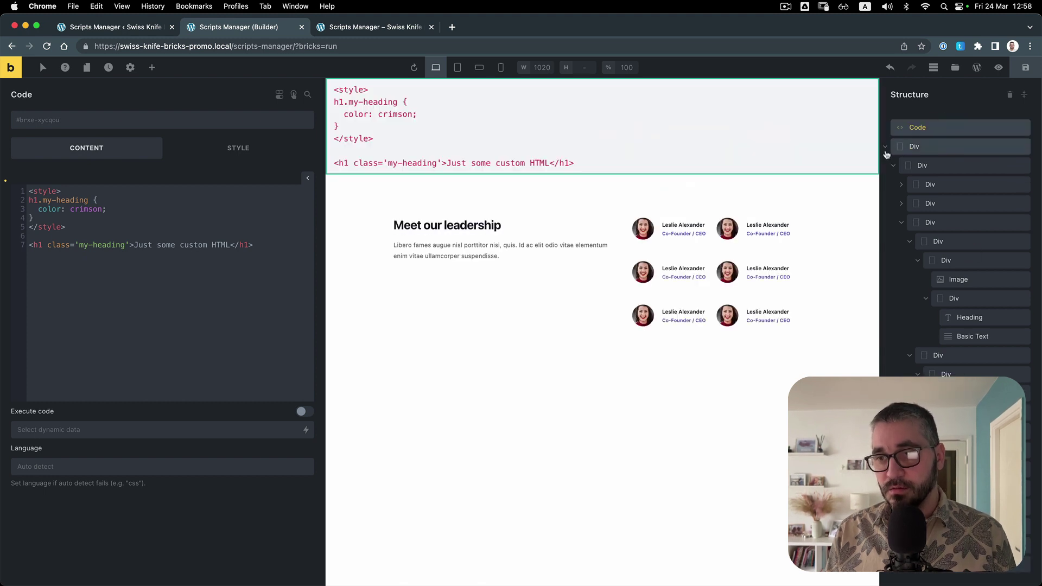
pyautogui.click(885, 148)
pyautogui.moveTo(899, 149); pyautogui.dragTo(912, 128)
pyautogui.click(932, 148)
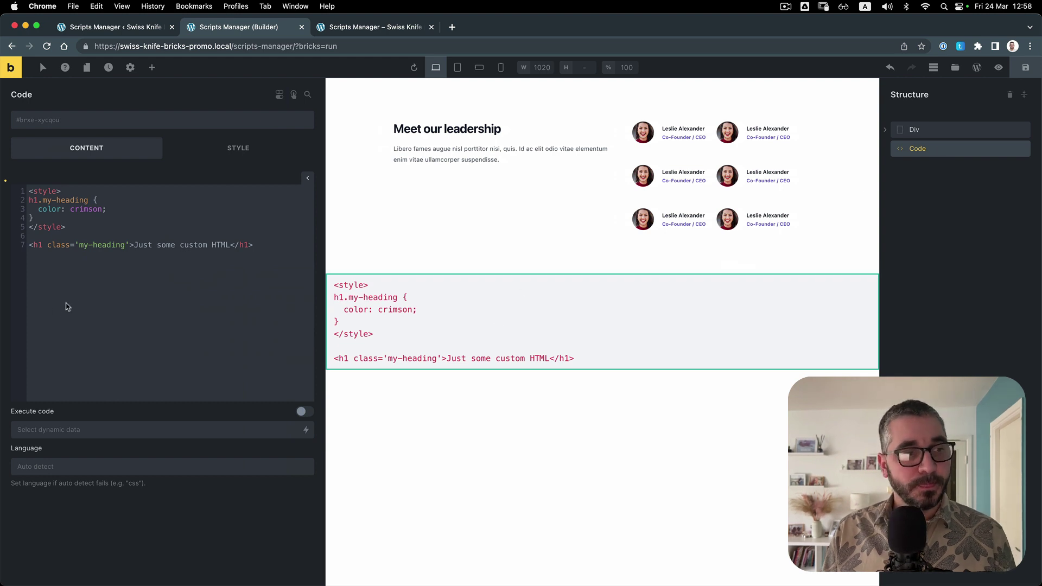
pyautogui.click(303, 412)
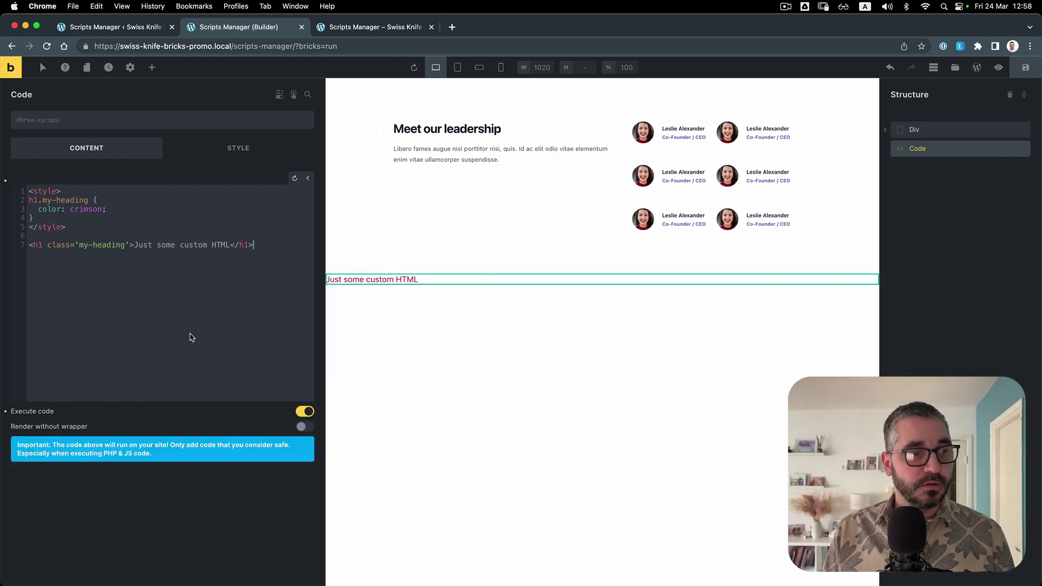
# Replace the Code element's sample content with an opening and closing script tag separated by an empty line
pyautogui.moveTo(264, 277); pyautogui.dragTo(25, 190)
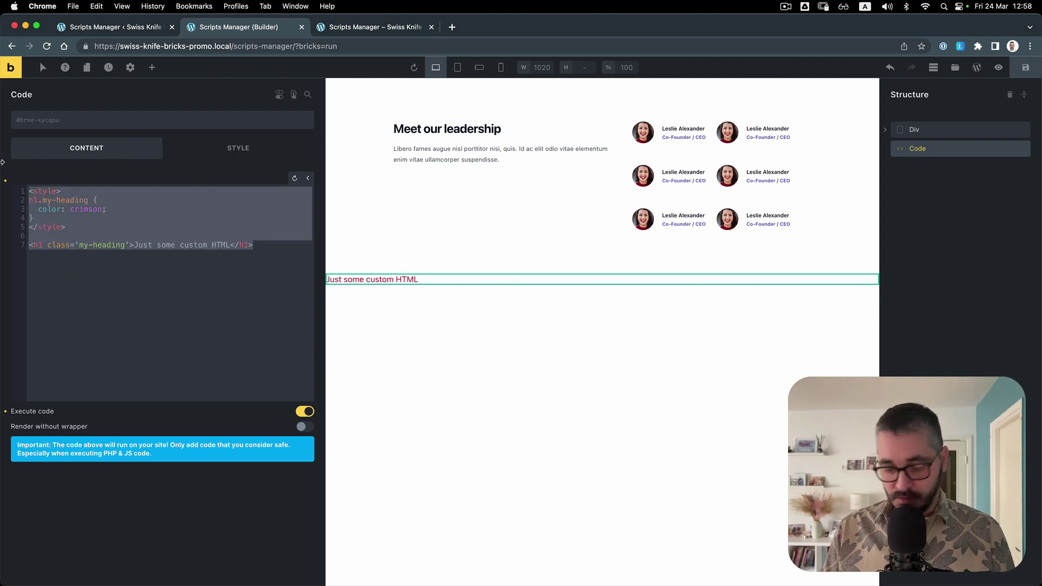
pyautogui.write('<sct')
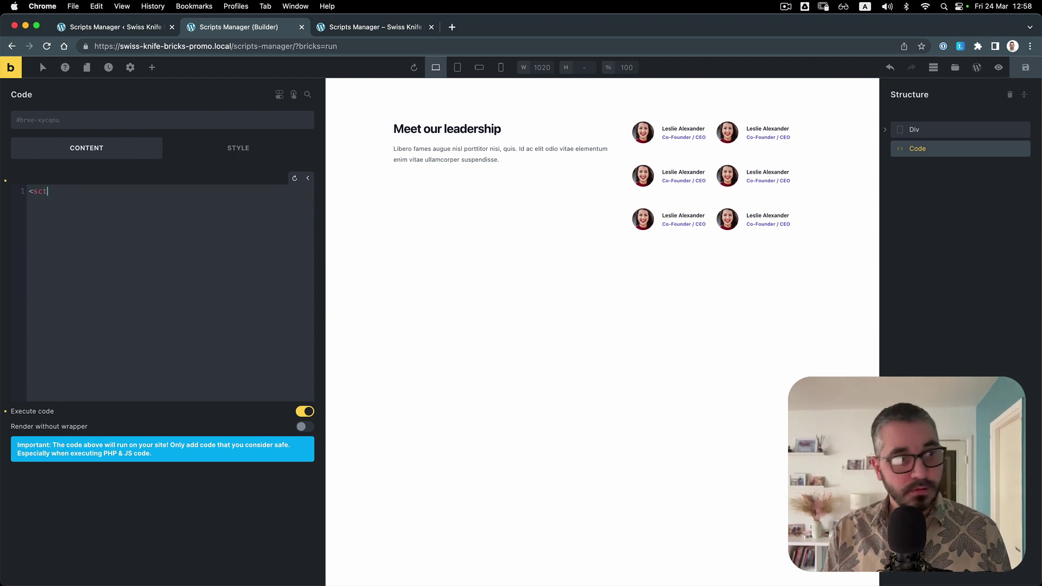
pyautogui.press('BackSpace')
pyautogui.write('r')
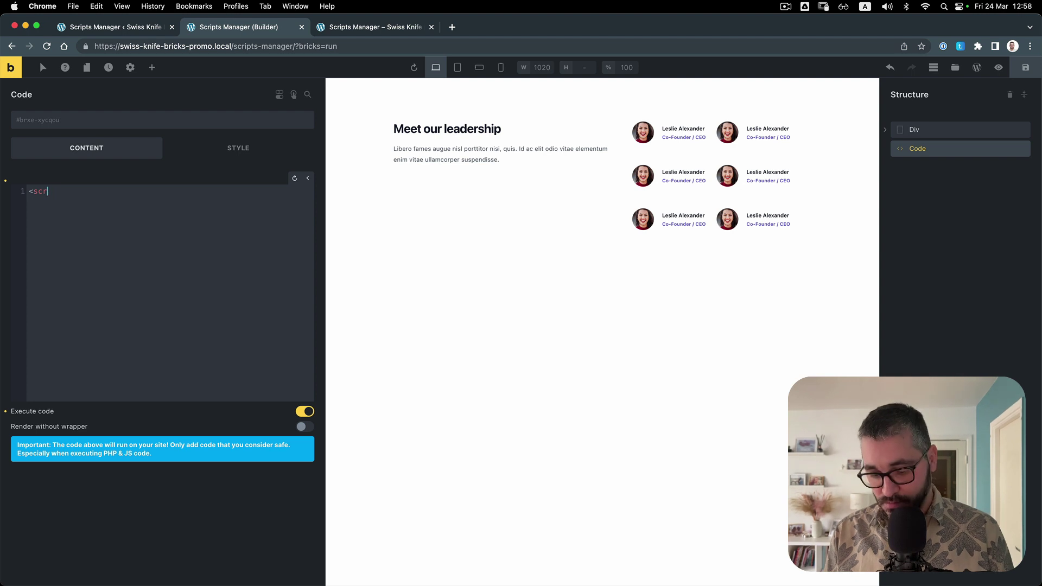
pyautogui.write('uipt>')
pyautogui.press('shift+super+Left')
pyautogui.press('super+c')
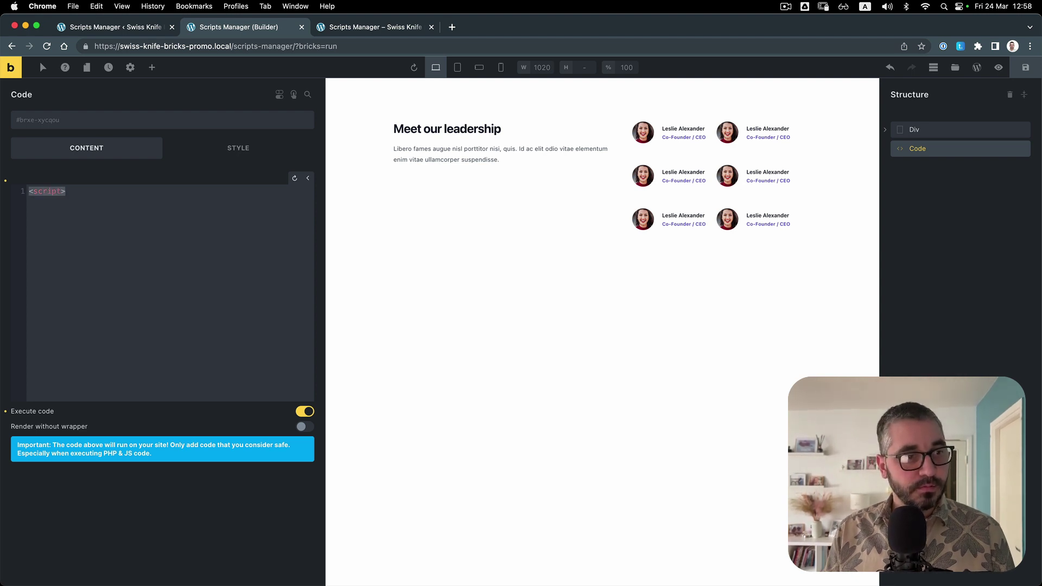
pyautogui.press('Right')
pyautogui.press('Return')
pyautogui.press('super+v')
pyautogui.press('super+Left')
pyautogui.press('Right')
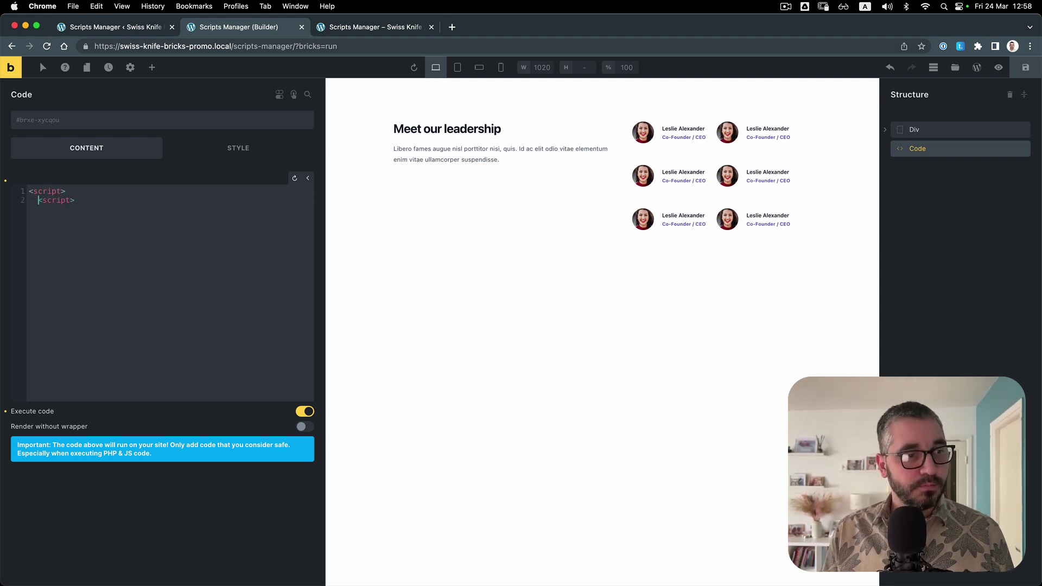
pyautogui.press('BackSpace')
pyautogui.press('Right')
pyautogui.write('/')
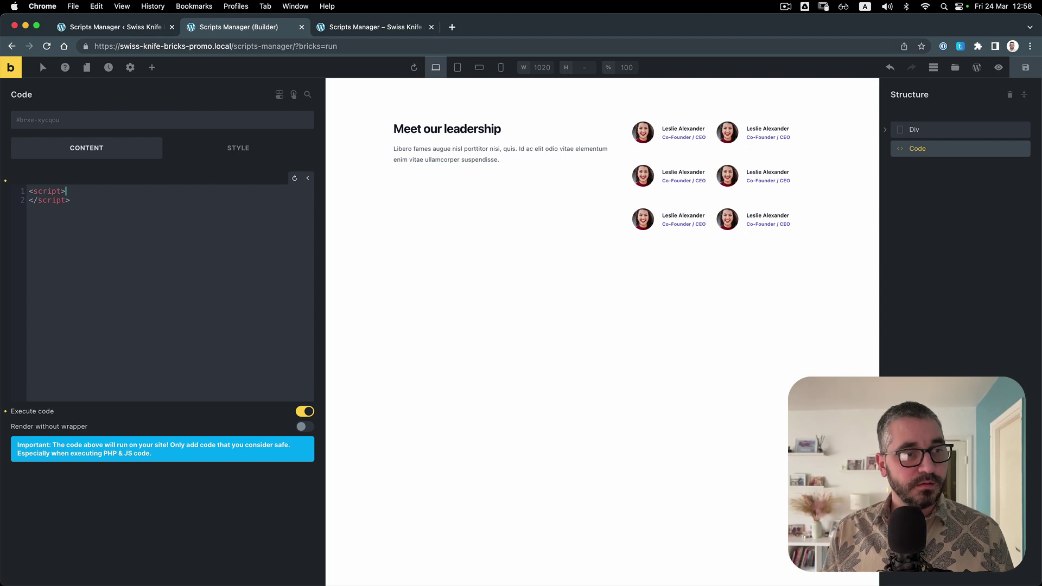
pyautogui.press('Return')
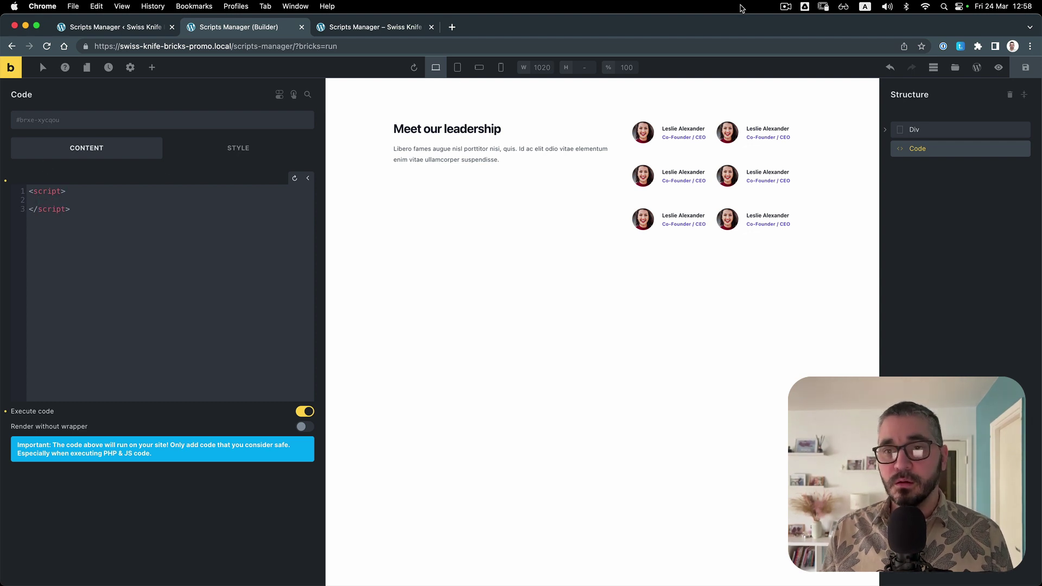
# Copy the gsap.to(".stagger") script block from the Untitled-1 file in VS Code and replace the Code element's content with it
pyautogui.press('super+Tab')
pyautogui.press('super+Tab')
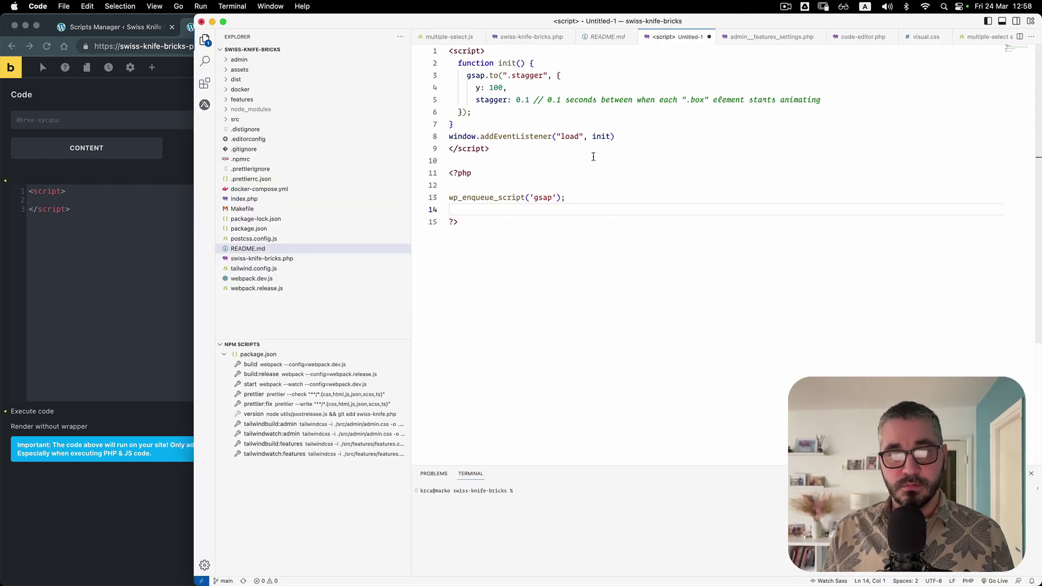
pyautogui.moveTo(514, 151); pyautogui.dragTo(449, 51)
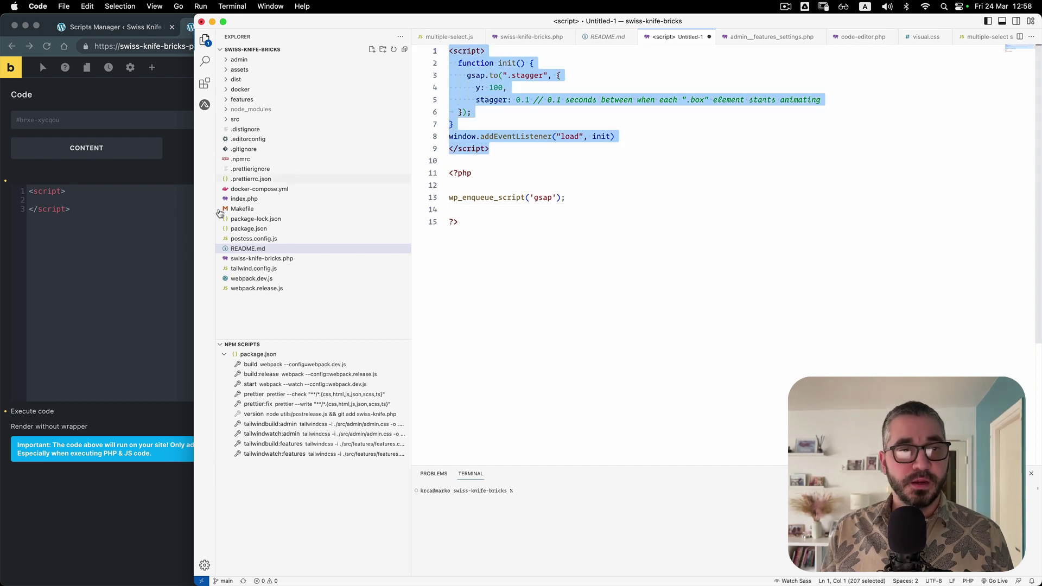
pyautogui.press('super+Tab')
pyautogui.press('super+a')
pyautogui.press('super+v')
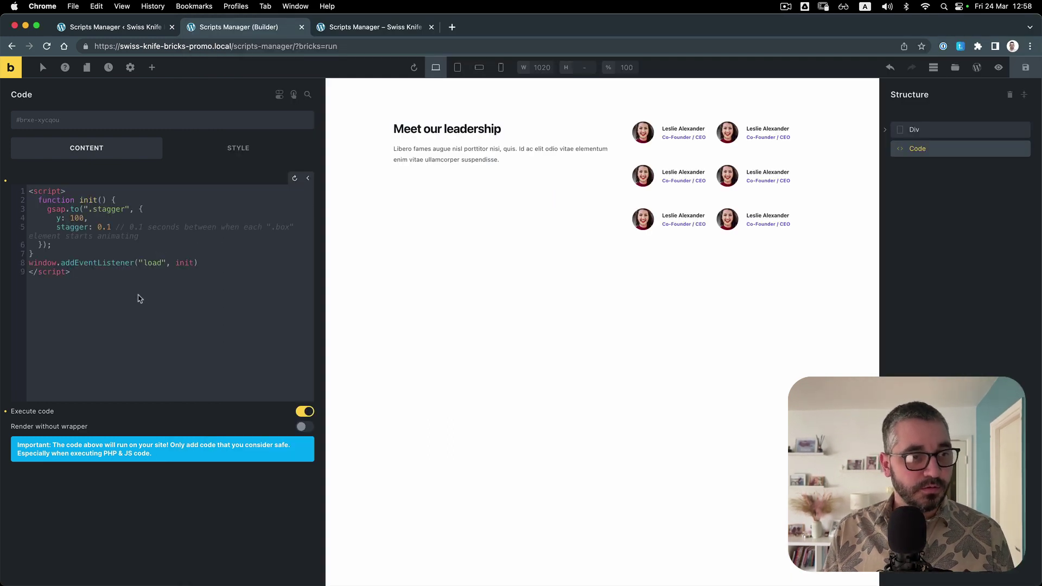
# In the Code element, delete the comment after stagger: 0.1 and add the line "opacity: 0," above y: 100
pyautogui.moveTo(158, 237); pyautogui.dragTo(117, 227)
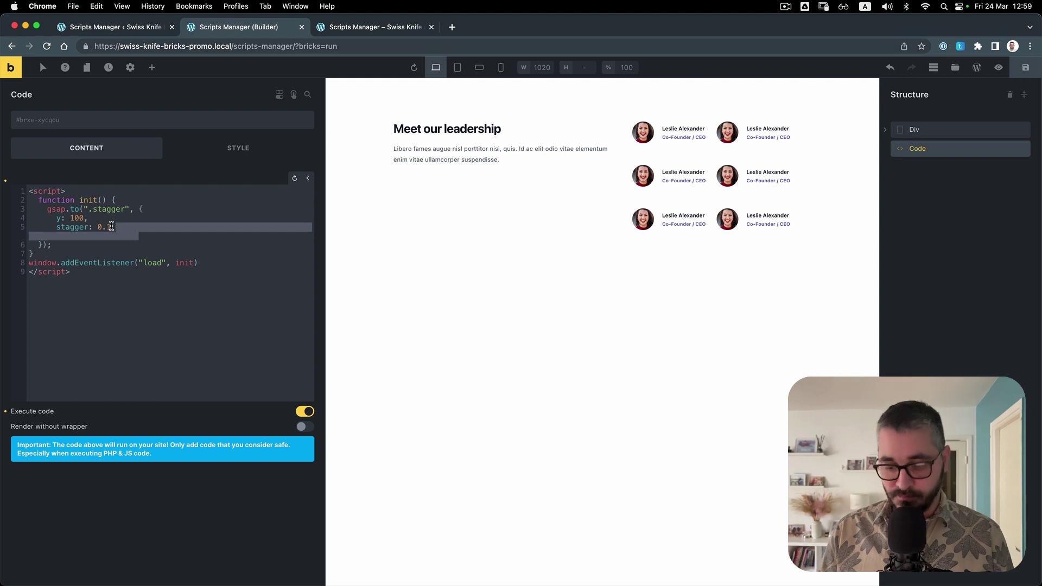
pyautogui.press('BackSpace')
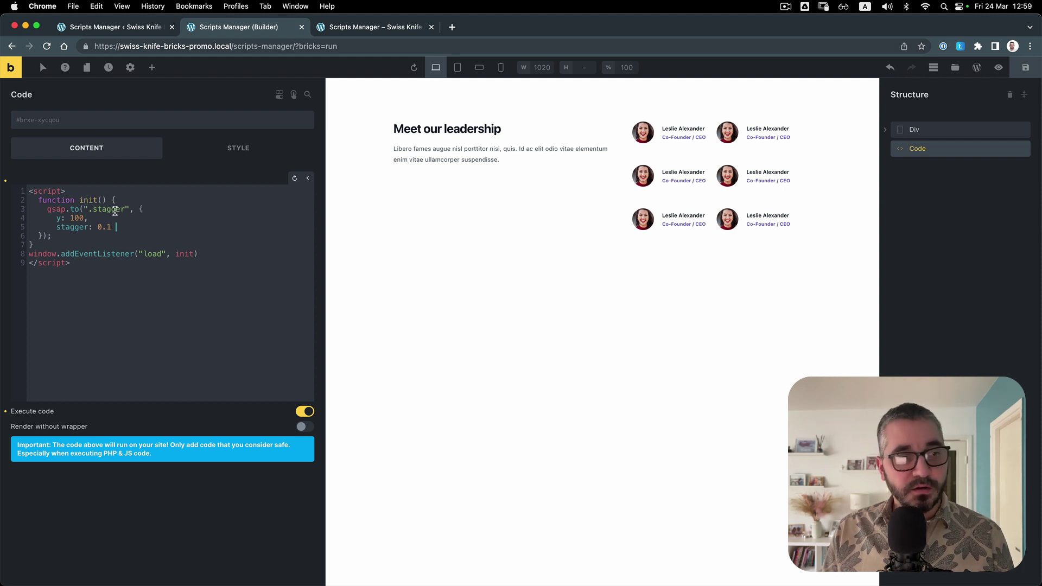
pyautogui.click(160, 209)
pyautogui.press('Return')
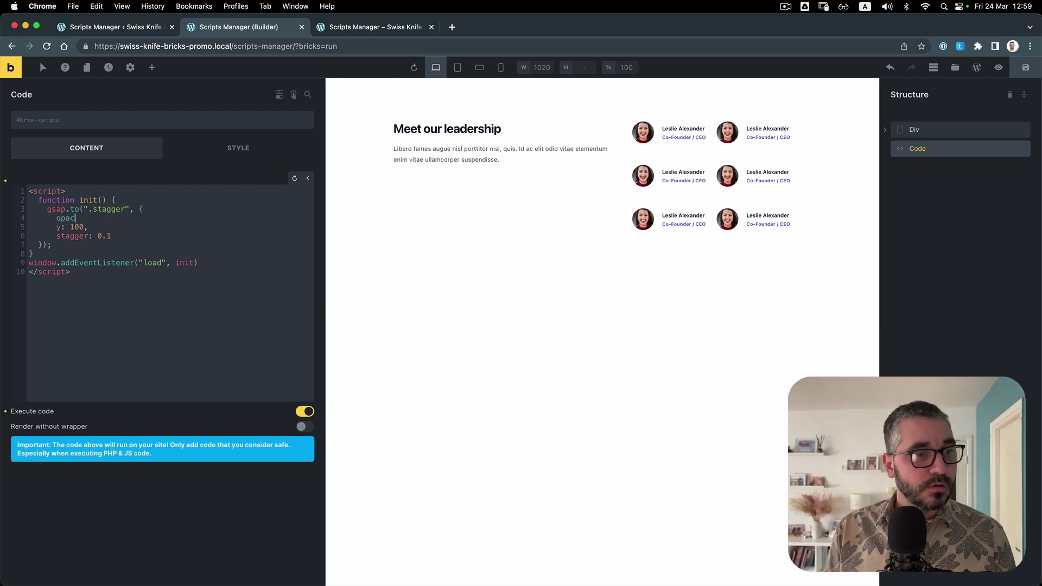
pyautogui.write('opacity')
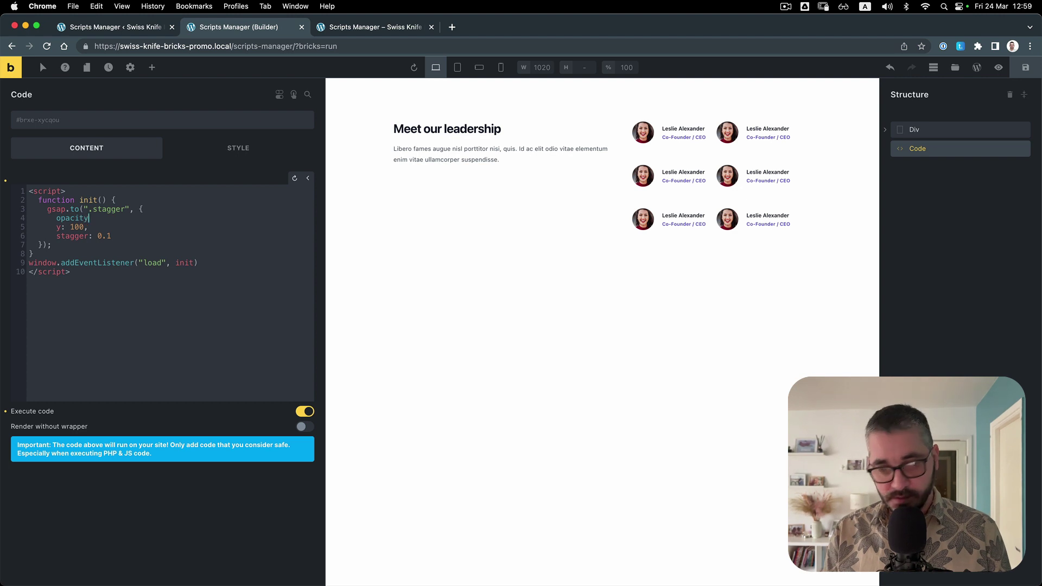
pyautogui.write(': -')
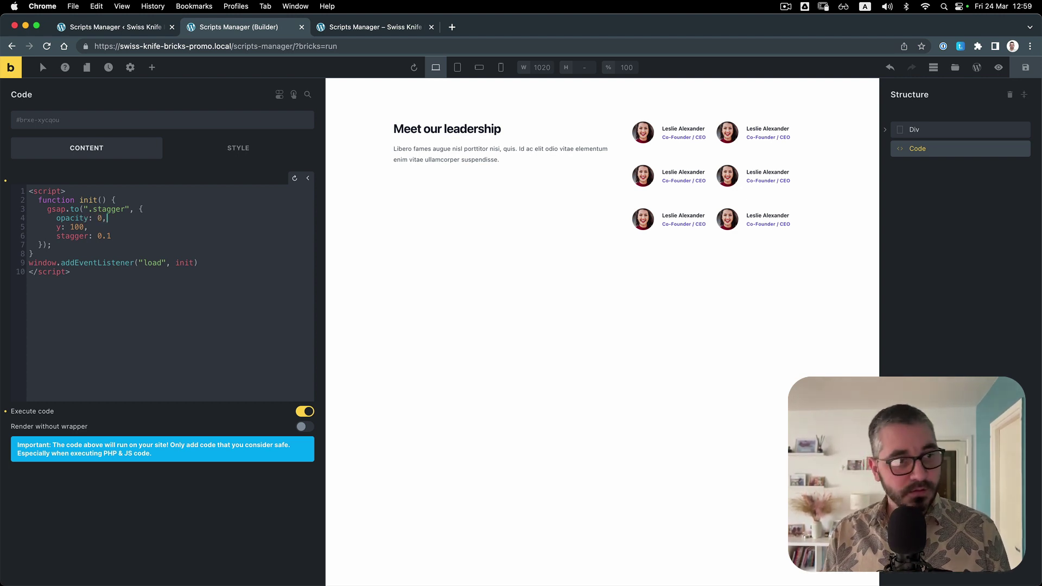
# Change the gsap.to call on ".stagger" to gsap.from and save the page
pyautogui.click(107, 209)
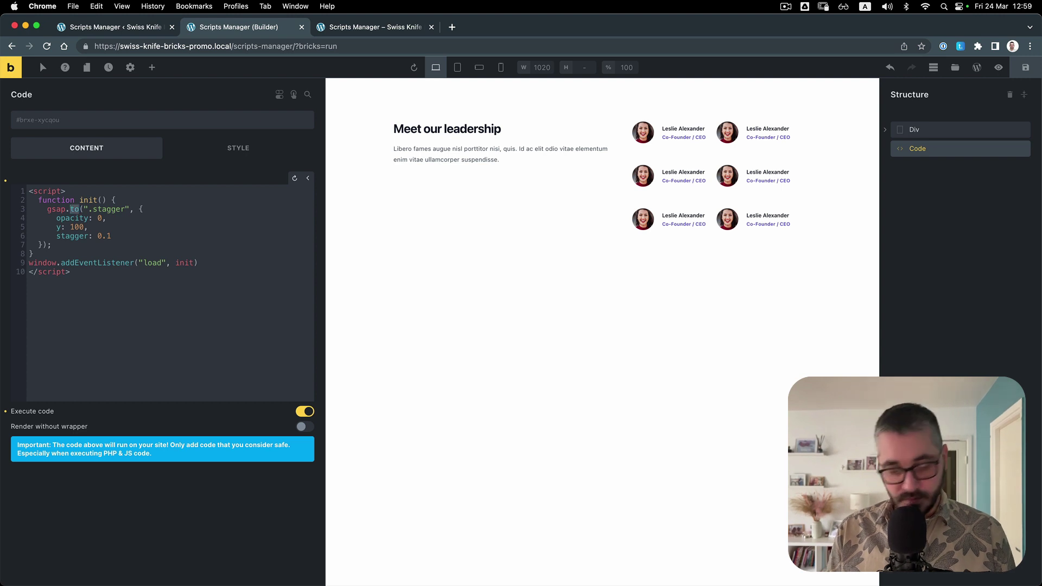
pyautogui.write('from')
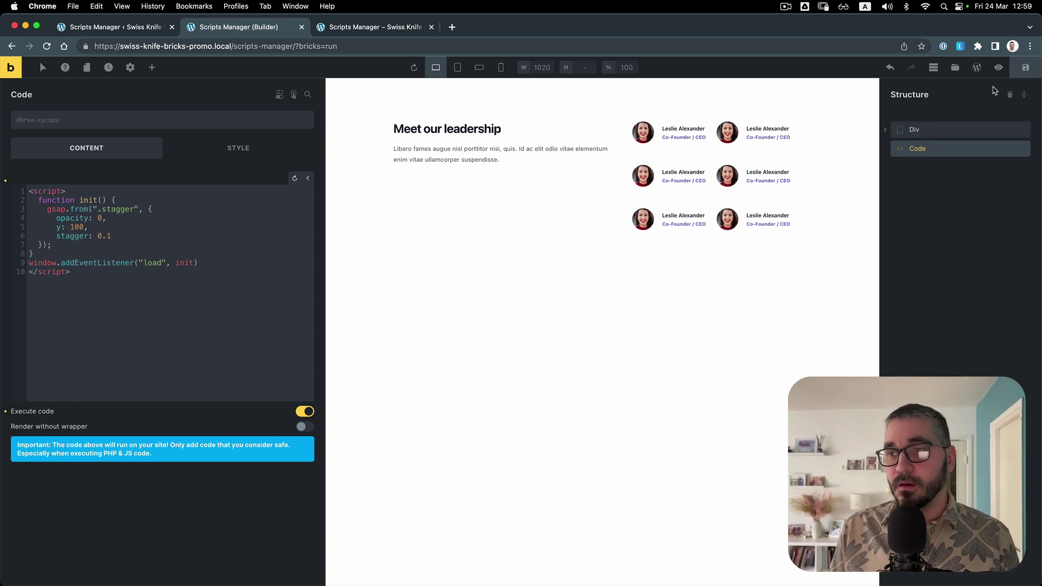
pyautogui.click(1025, 67)
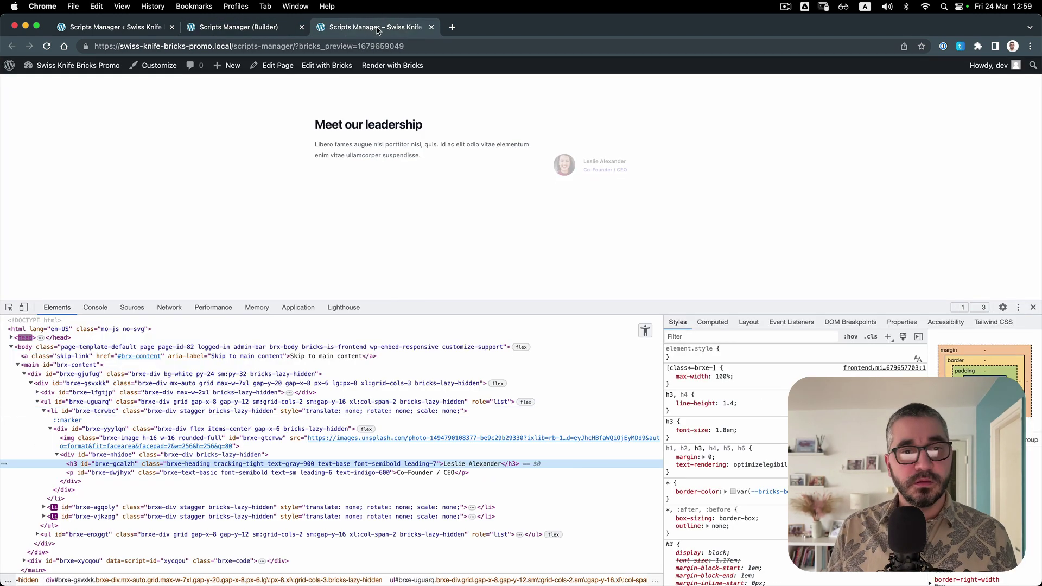
# Check the stagger animation on the front-end page, reloading it and closing the developer tools
pyautogui.click(379, 28)
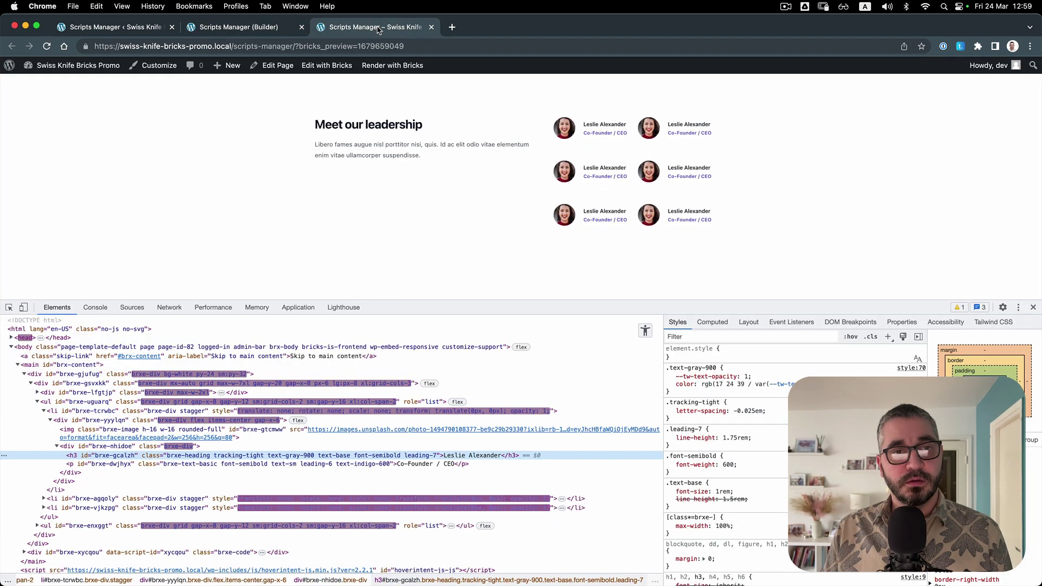
pyautogui.press('super+r')
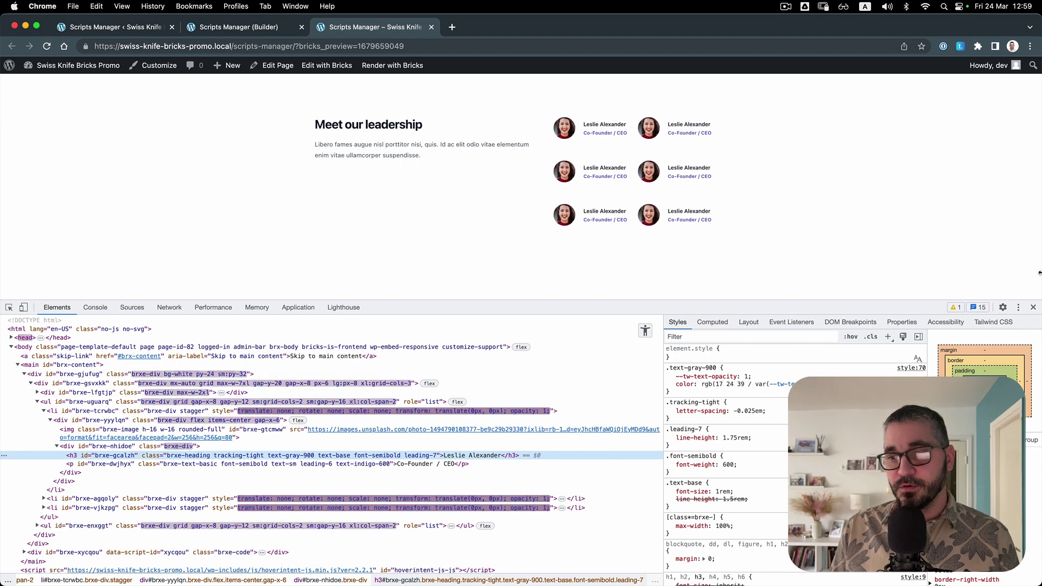
pyautogui.click(1033, 308)
pyautogui.press('super+r')
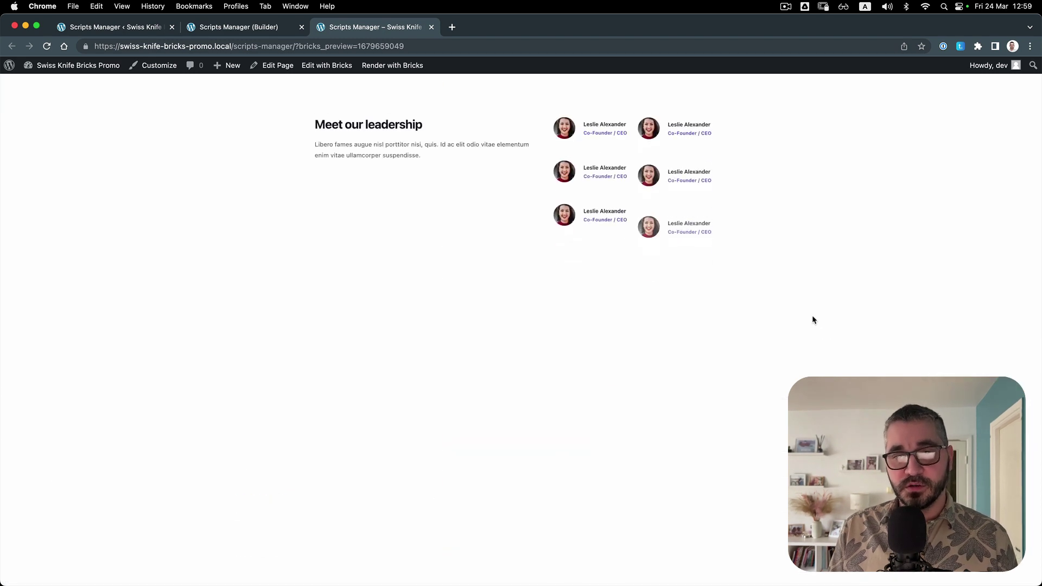
# Set the GSAP script's include type to Register in the Swiss Knife Bricks Scripts Manager and save
pyautogui.click(258, 28)
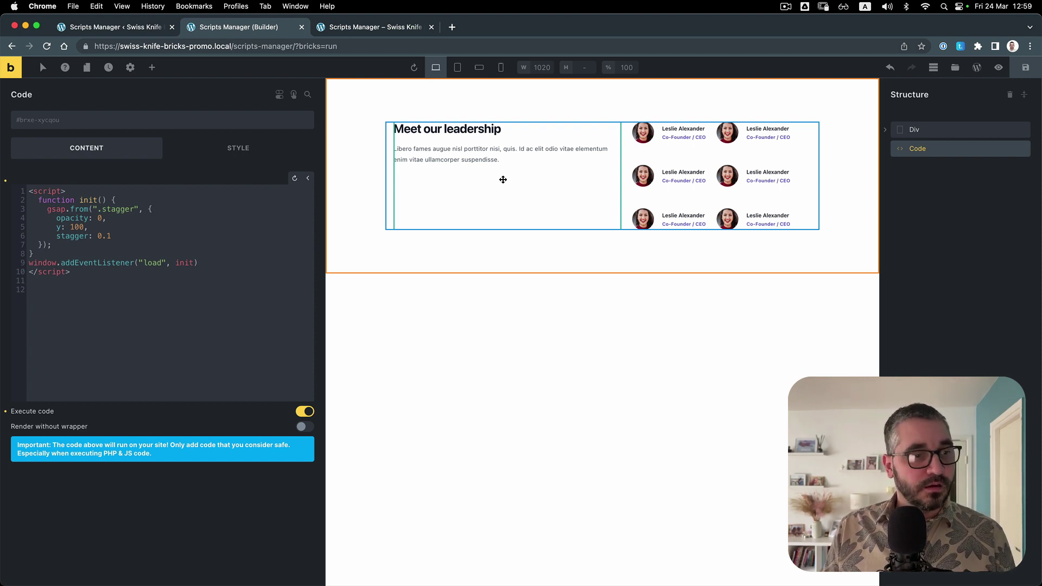
pyautogui.click(105, 30)
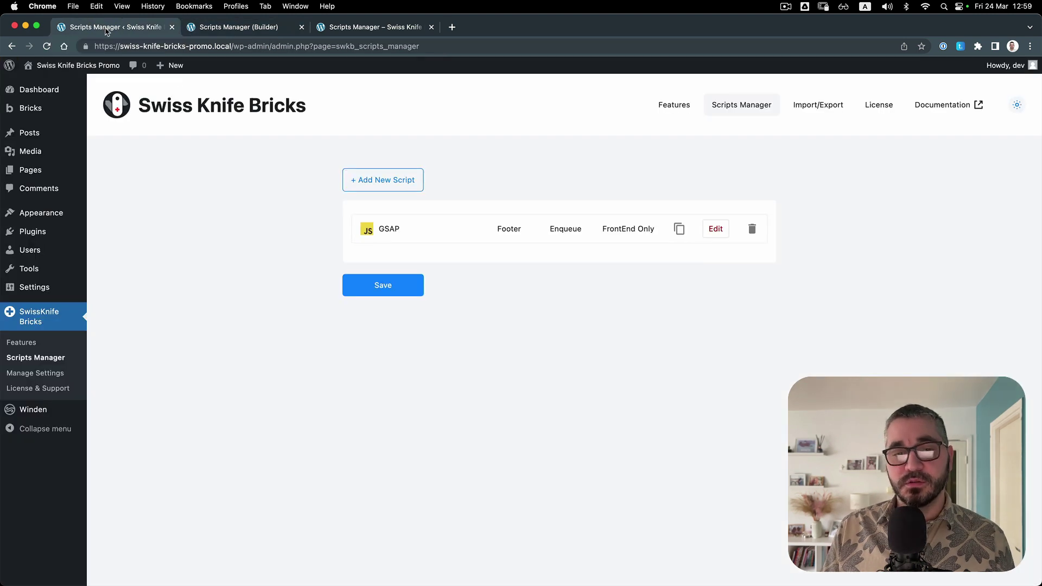
pyautogui.click(714, 229)
pyautogui.click(417, 418)
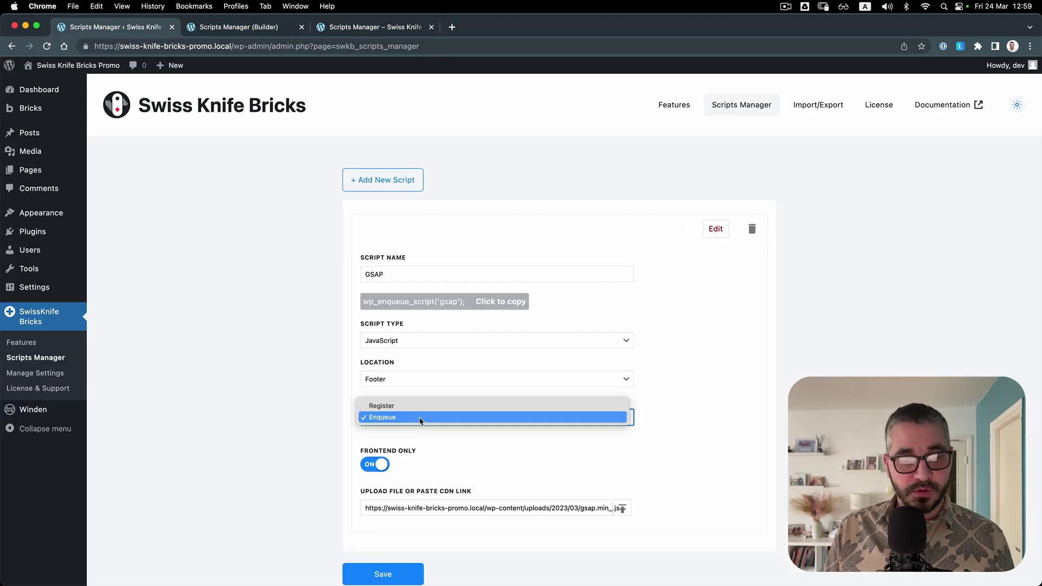
pyautogui.click(416, 406)
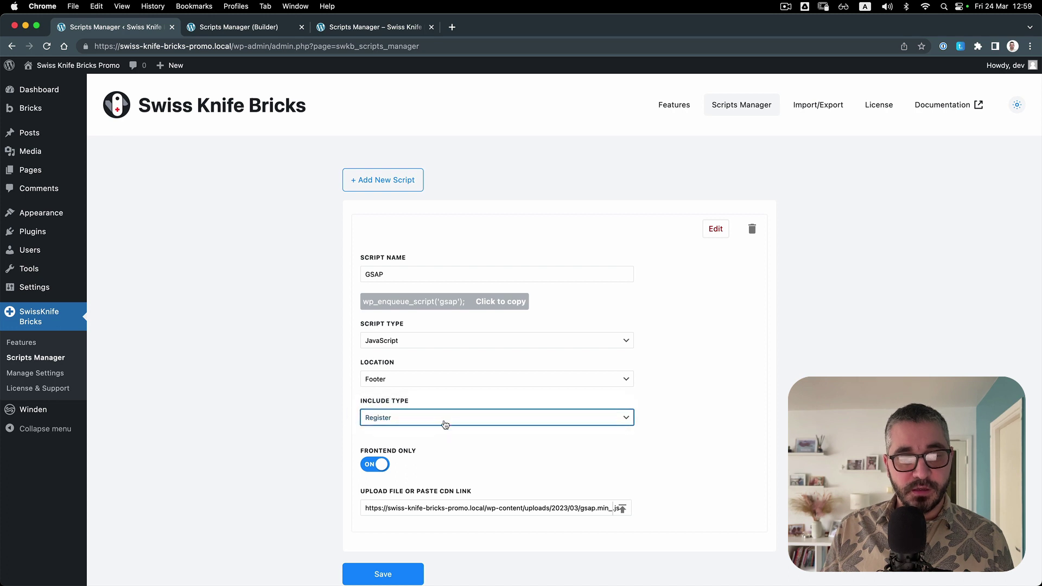
pyautogui.scroll(-3, 443, 421)
pyautogui.click(383, 484)
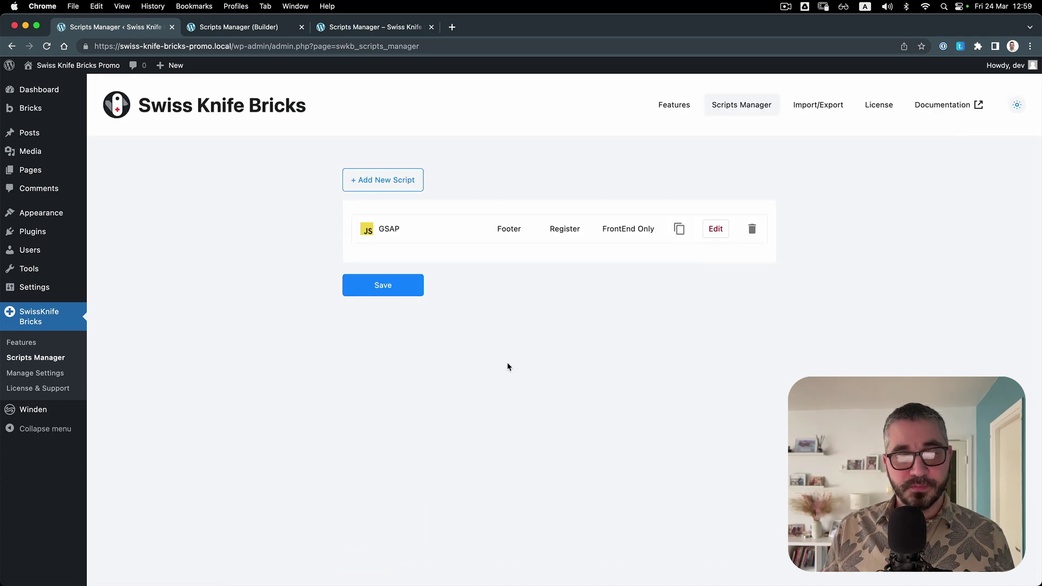
# Copy the wp_enqueue_script('gsap'); snippet from the GSAP script, add it in a PHP block below the Code element's script, and execute the code
pyautogui.click(719, 233)
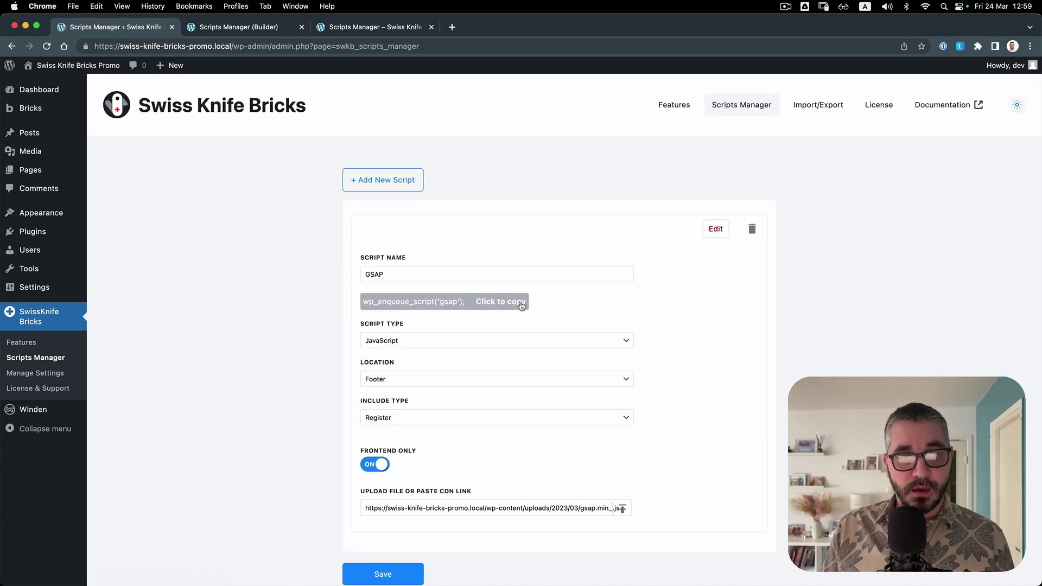
pyautogui.click(498, 304)
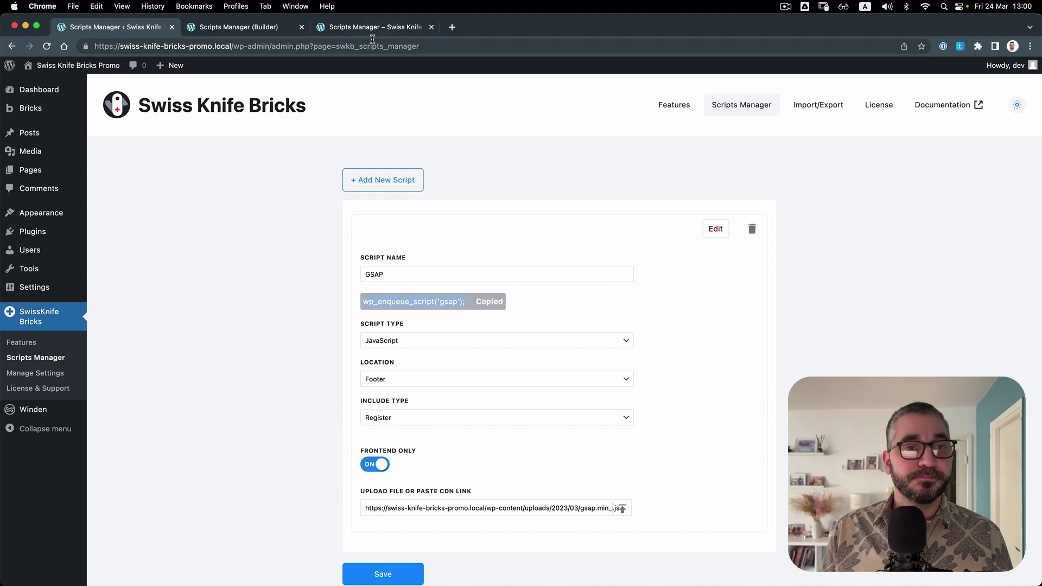
pyautogui.click(259, 27)
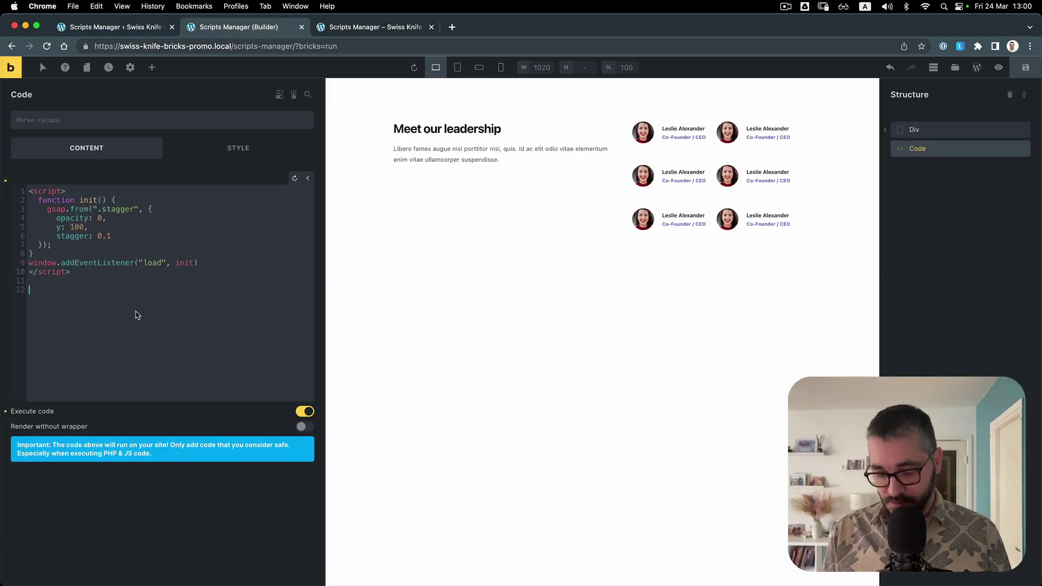
pyautogui.write('php')
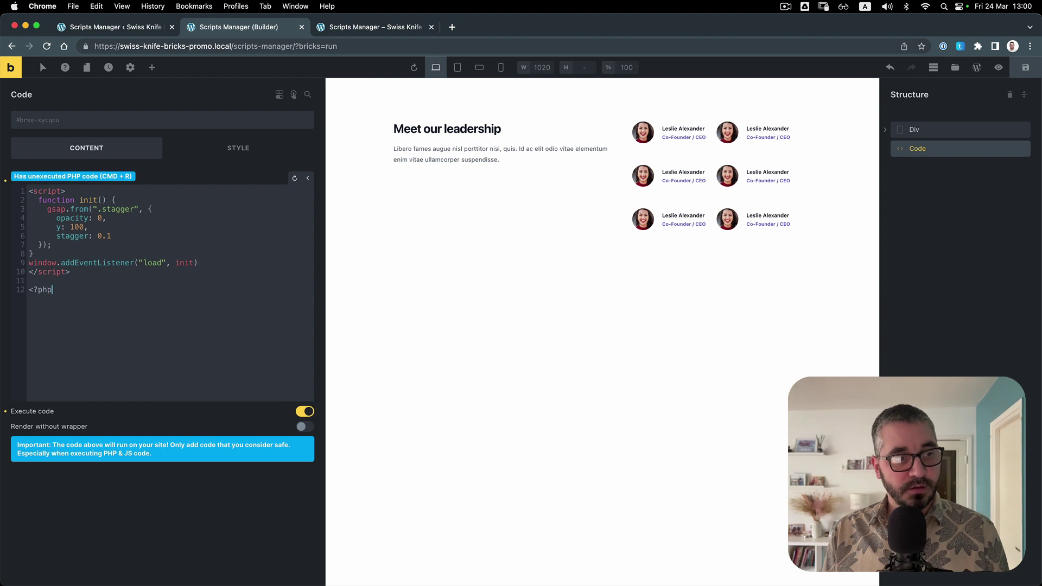
pyautogui.press('Return')
pyautogui.write("wp_enqueue_script('gsap');")
pyautogui.press('Return')
pyautogui.write('?')
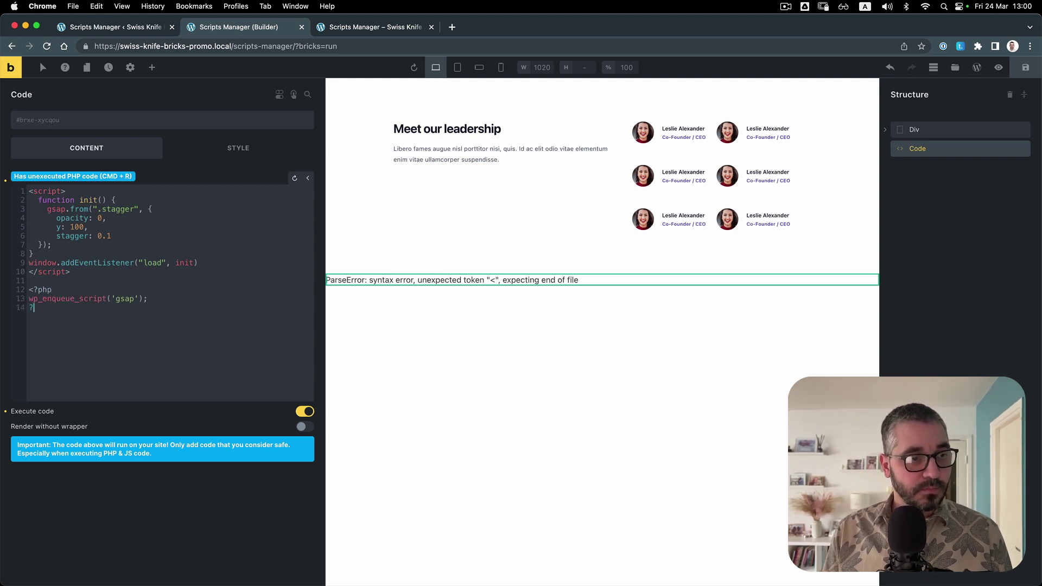
pyautogui.press('super+r')
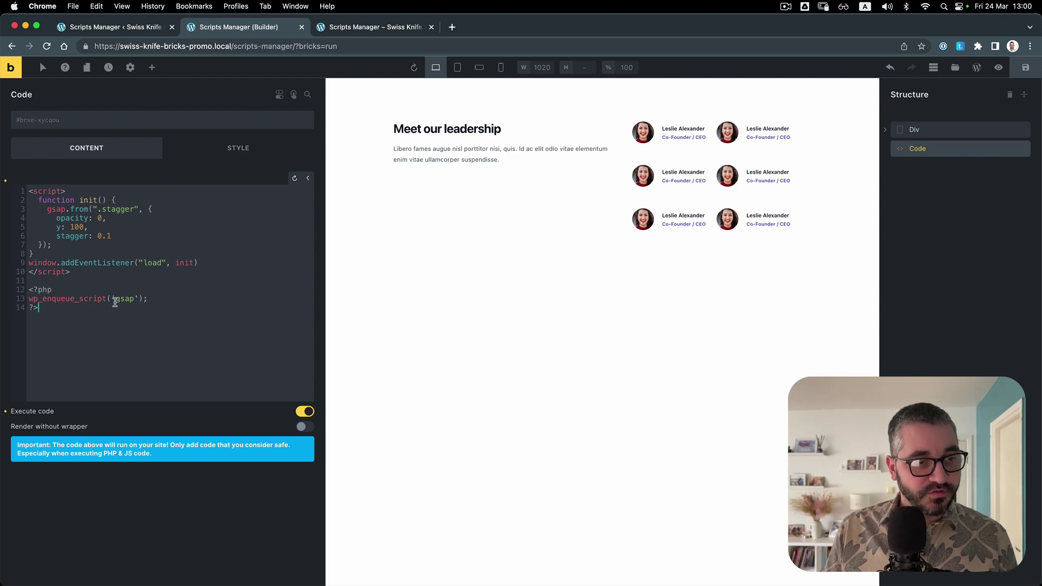
# Review the GSAP script's name and enqueue snippet, the PHP block in the Code element, and the leadership section on the front-end page
pyautogui.click(140, 27)
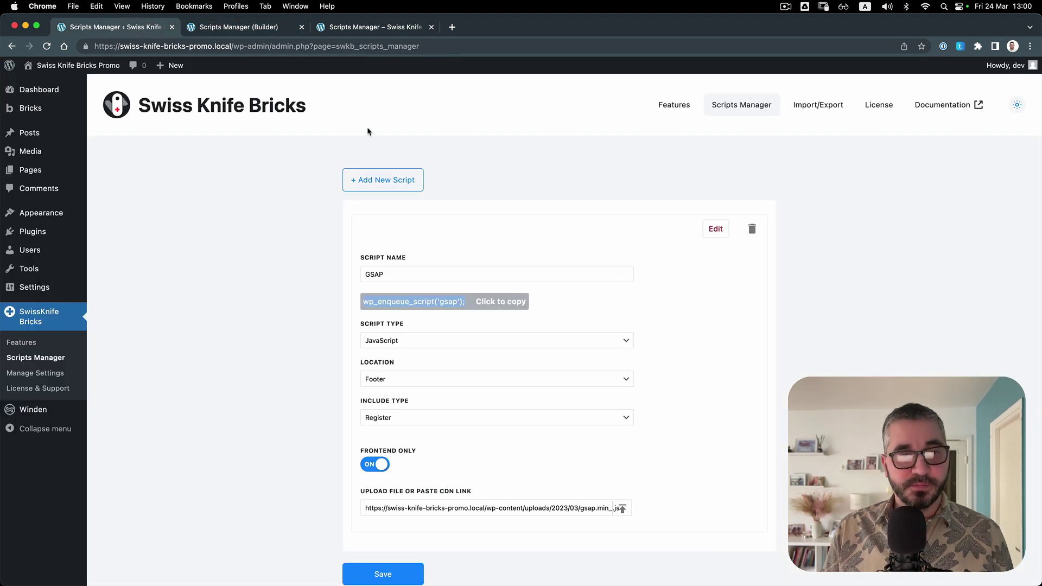
pyautogui.doubleClick(406, 275)
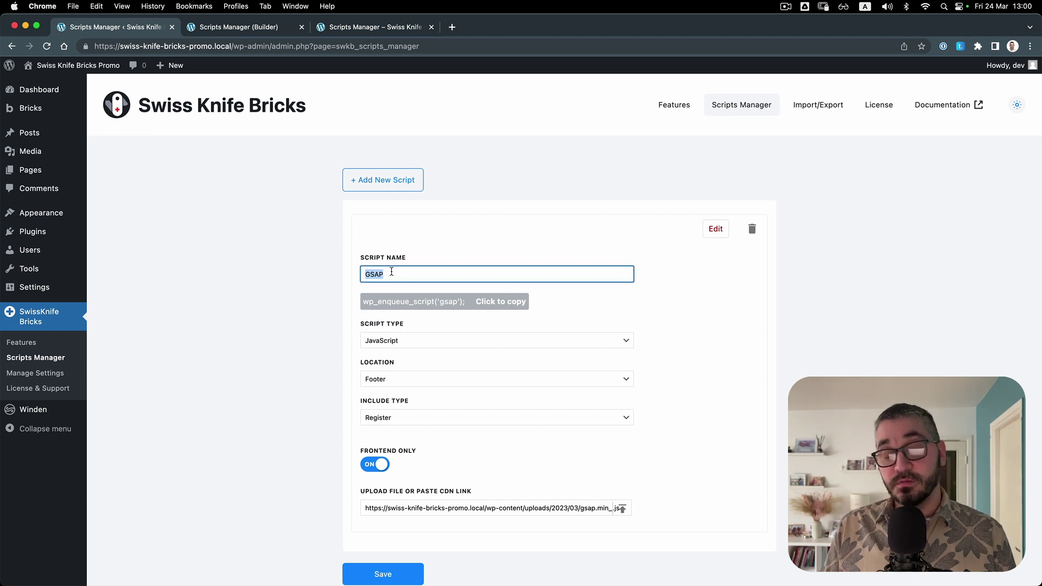
pyautogui.scroll(-1, 391, 271)
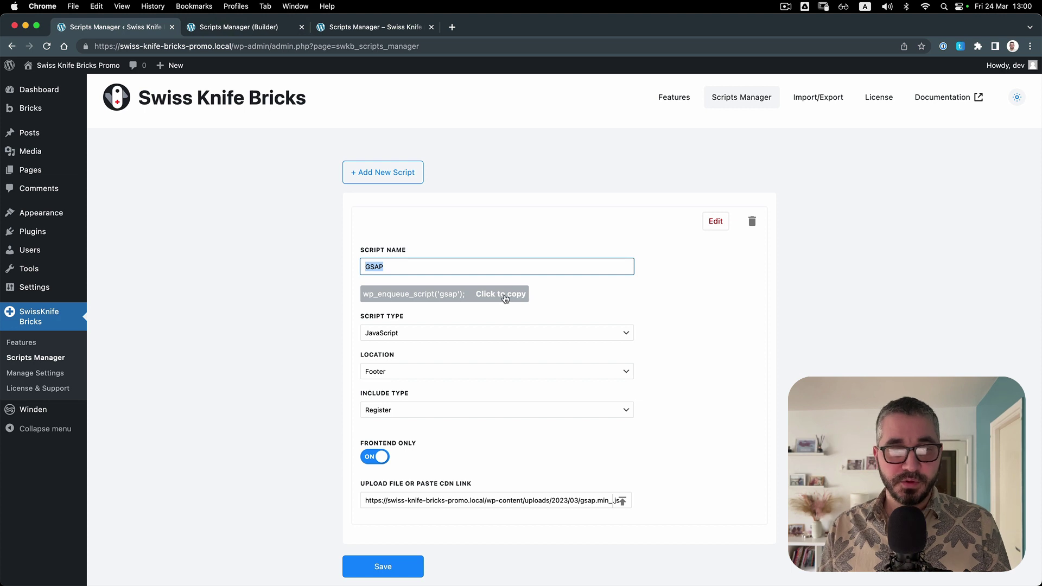
pyautogui.click(241, 28)
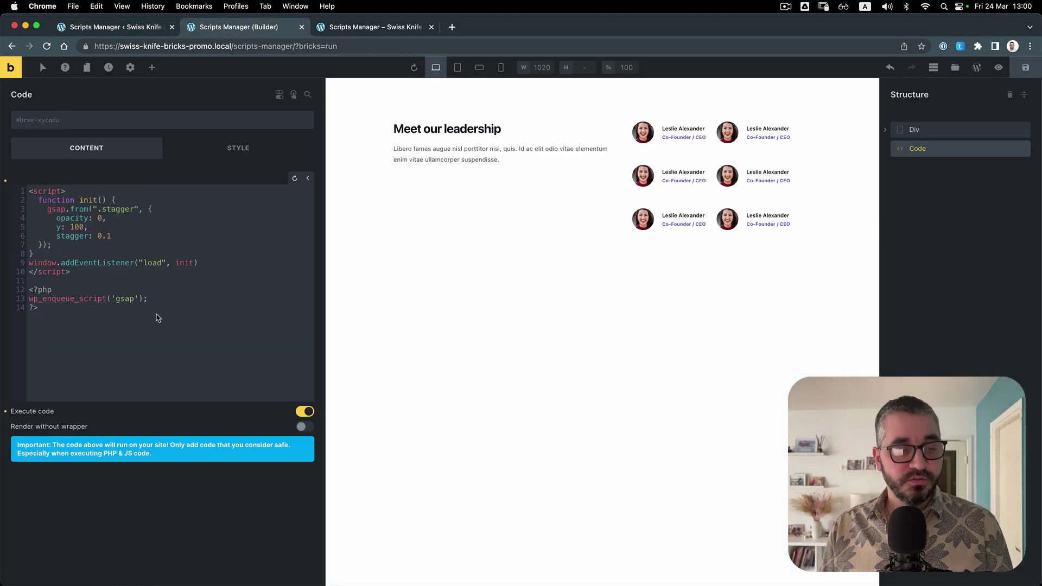
pyautogui.tripleClick(55, 291)
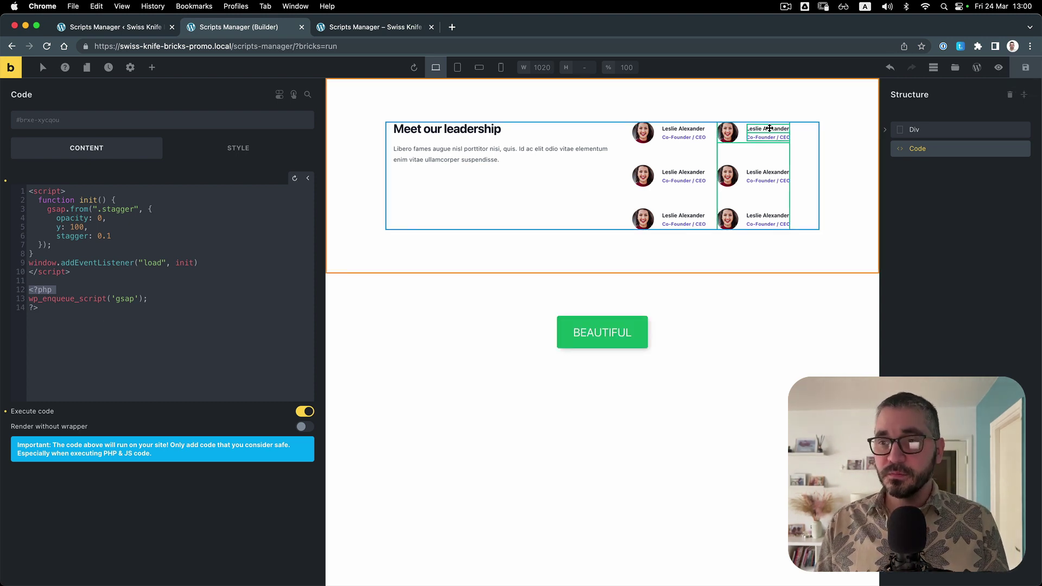
pyautogui.click(354, 28)
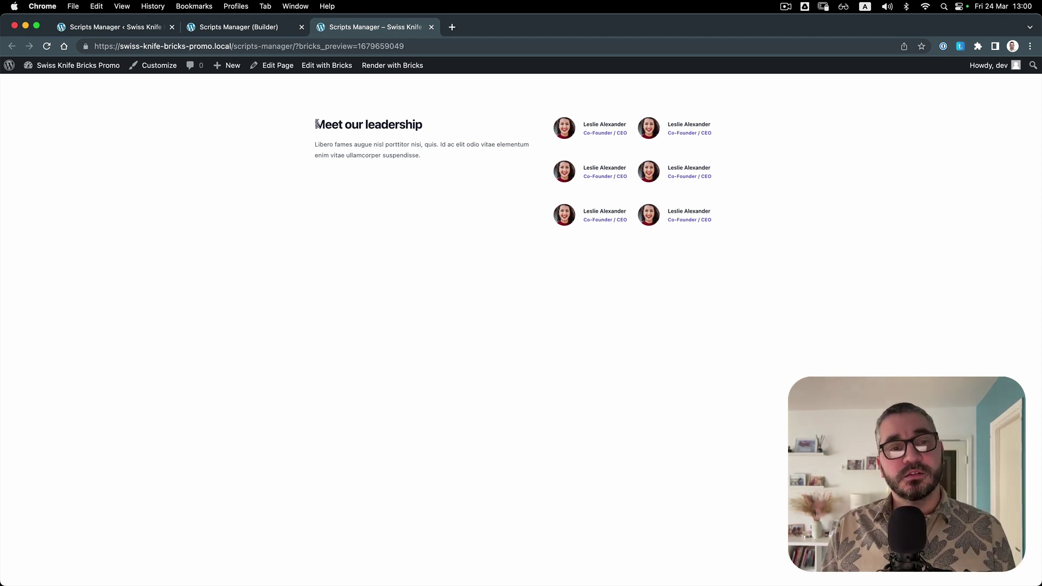
pyautogui.moveTo(315, 125); pyautogui.dragTo(461, 165)
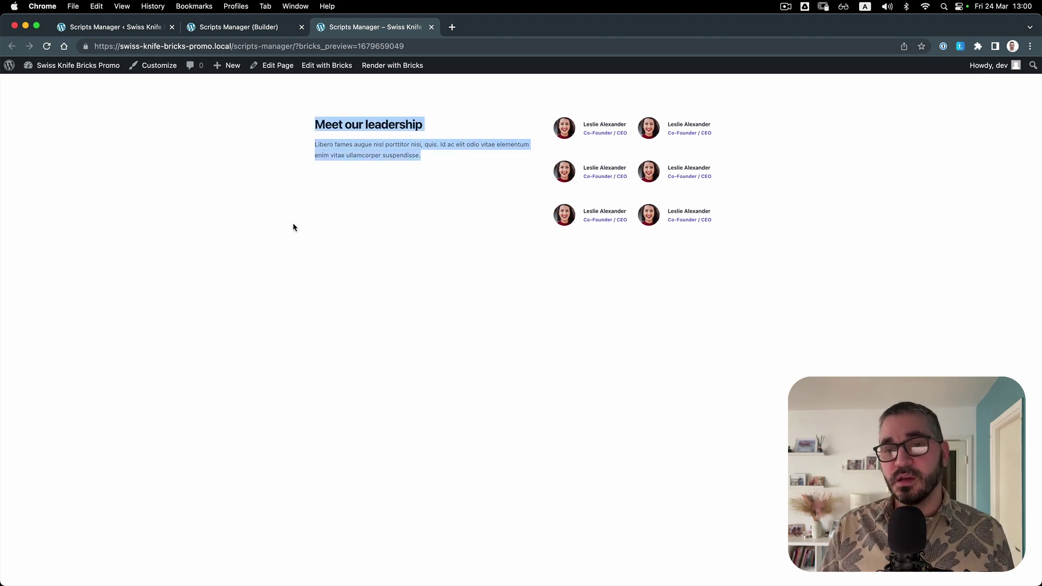
pyautogui.click(319, 240)
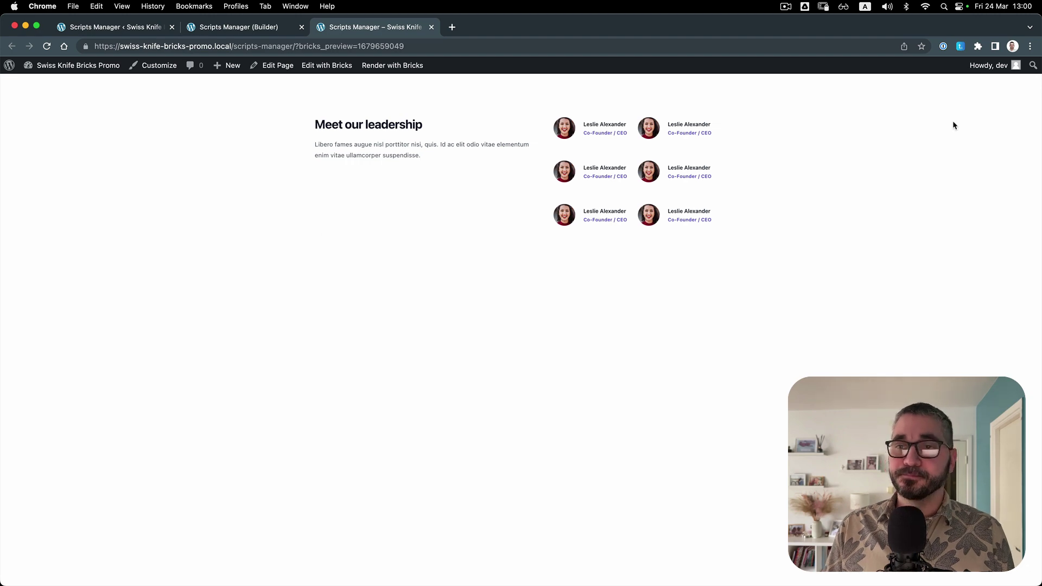
pyautogui.click(789, 7)
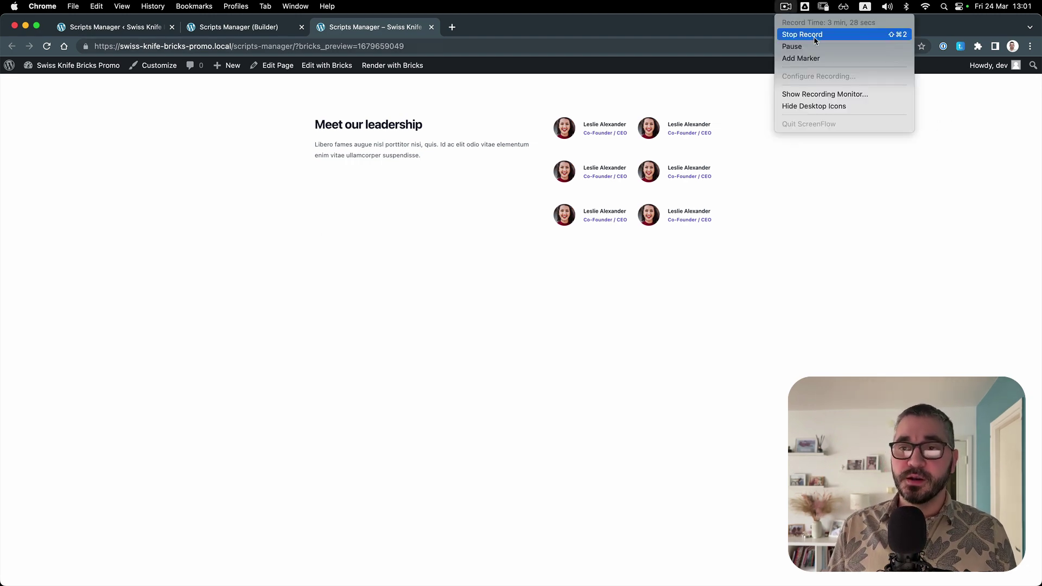
pyautogui.click(793, 34)
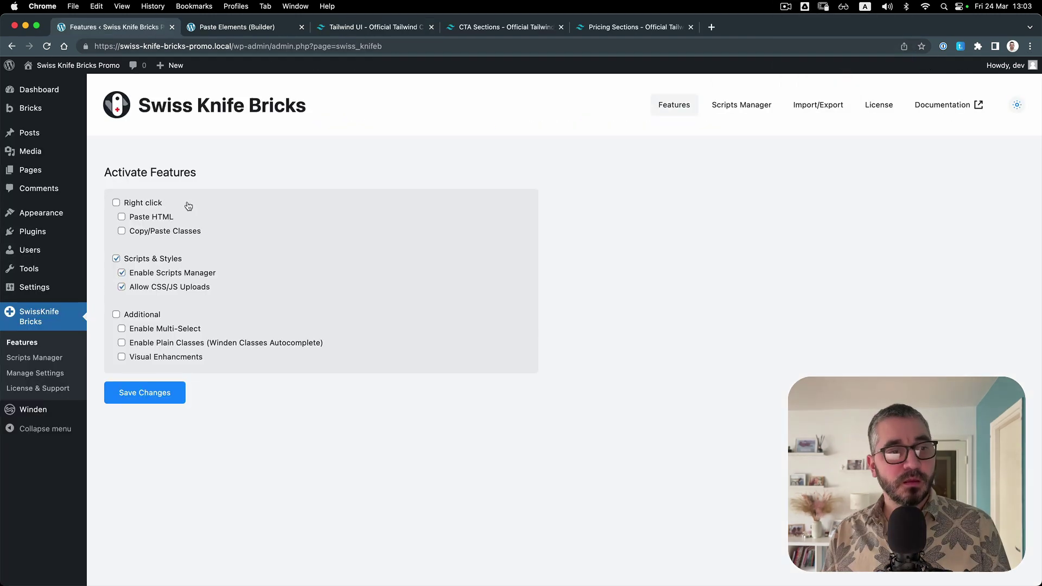
# Activate the Paste HTML feature in Swiss Knife Bricks, save the changes, and switch to the Paste Elements page in the builder
pyautogui.click(159, 220)
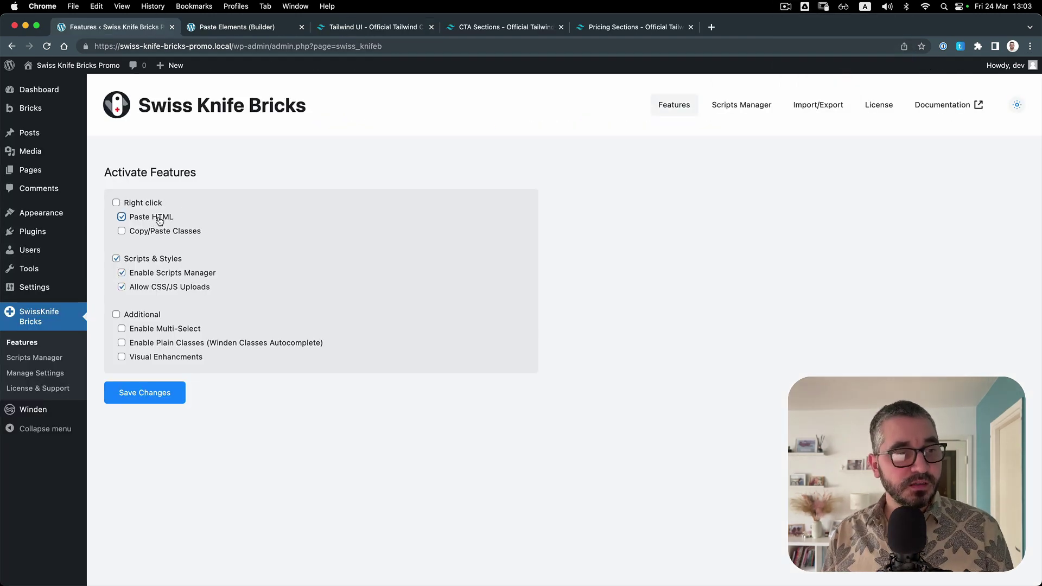
pyautogui.click(144, 395)
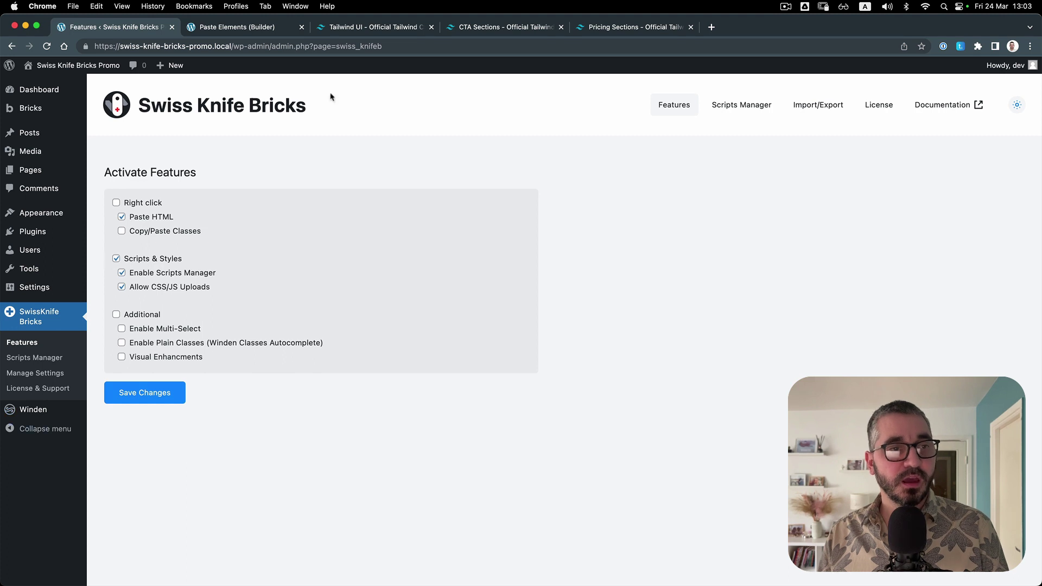
pyautogui.click(287, 27)
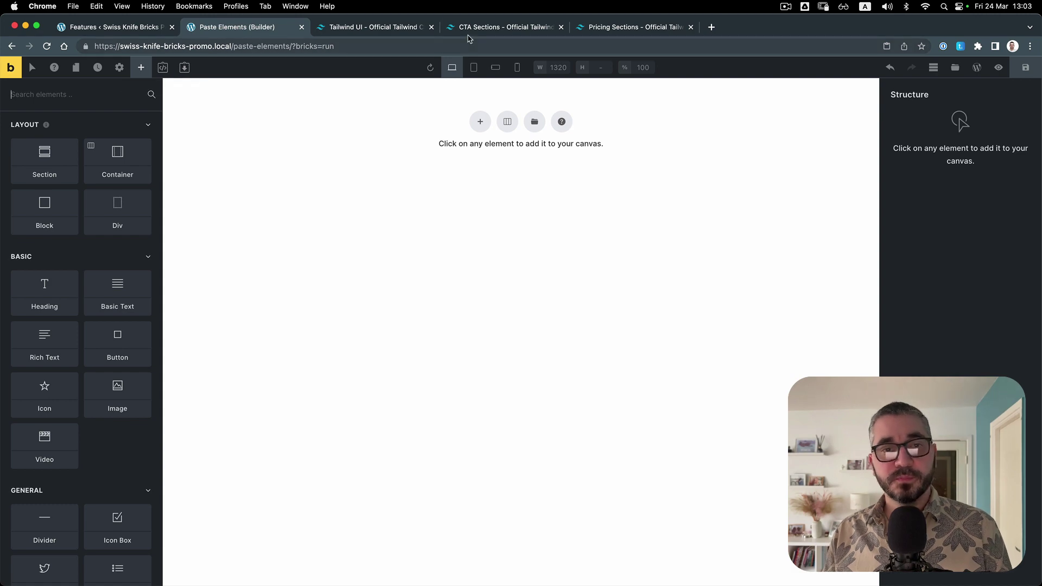
# Examine the code of the "Dark panel with app screenshot" section on Tailwind UI's CTA Sections page and copy its HTML
pyautogui.click(468, 30)
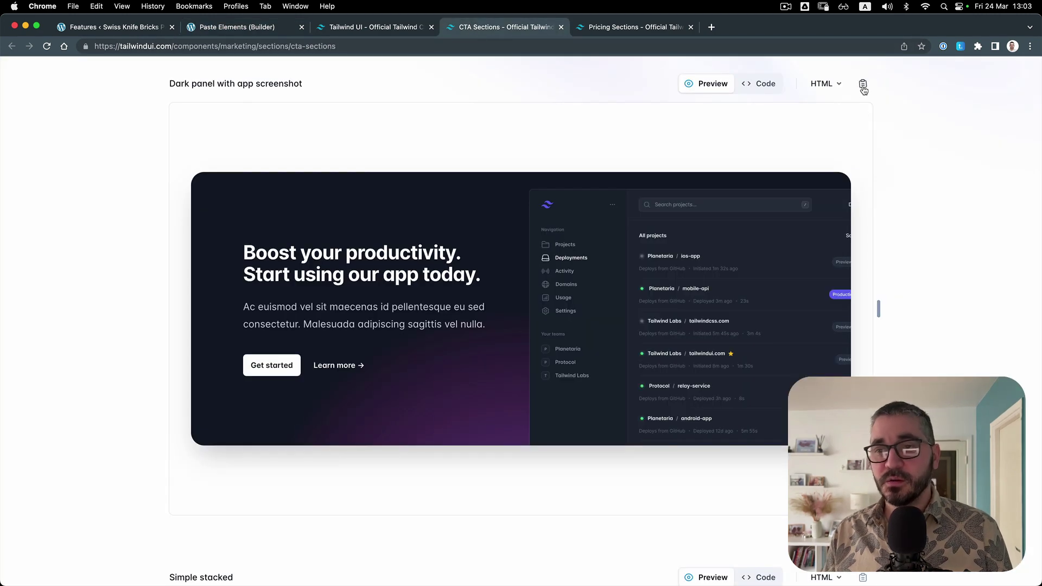
pyautogui.scroll(3, 756, 110)
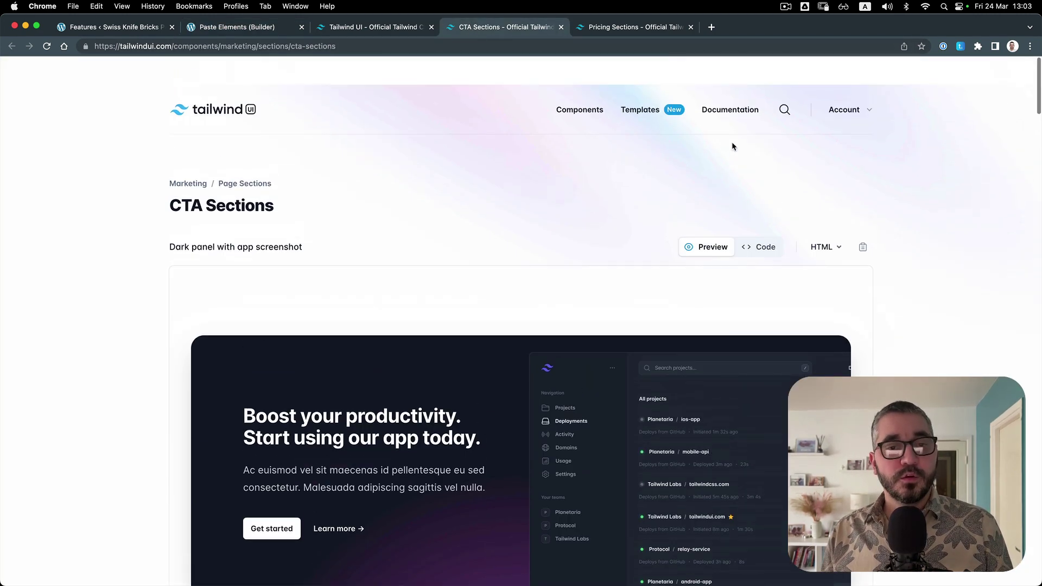
pyautogui.click(863, 220)
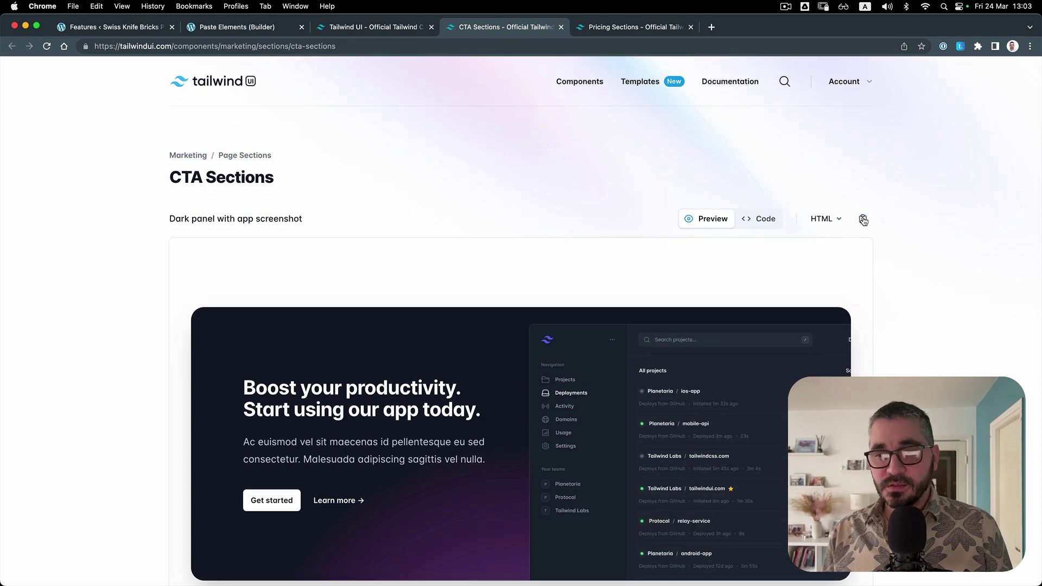
pyautogui.scroll(-3, 388, 160)
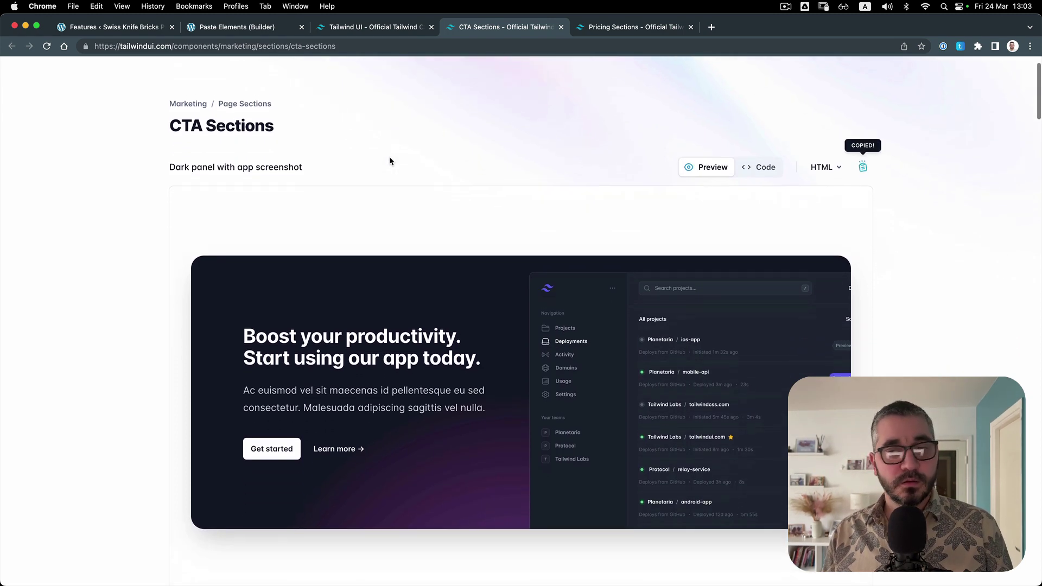
pyautogui.click(823, 160)
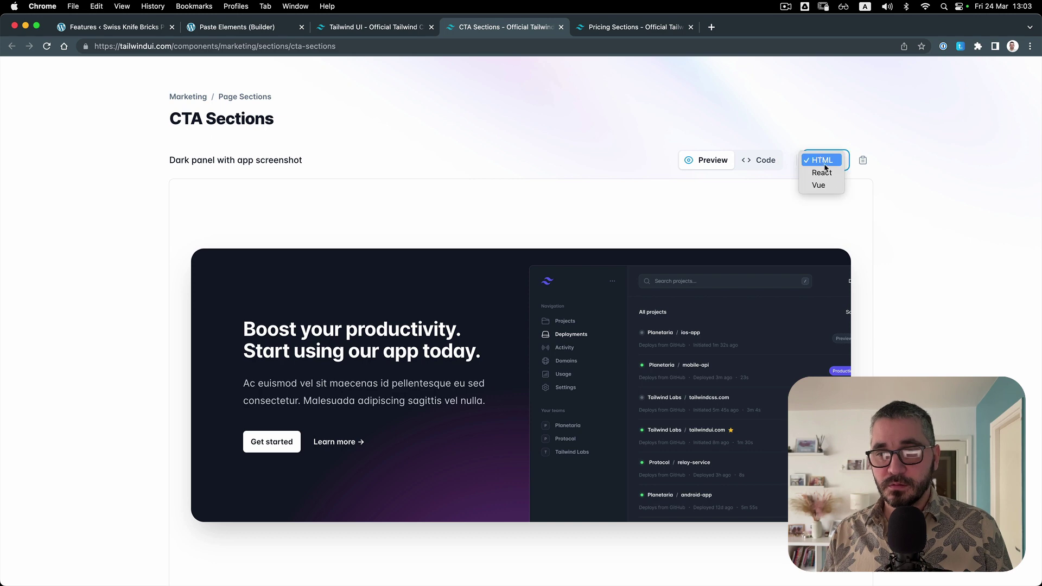
pyautogui.click(761, 163)
pyautogui.click(761, 161)
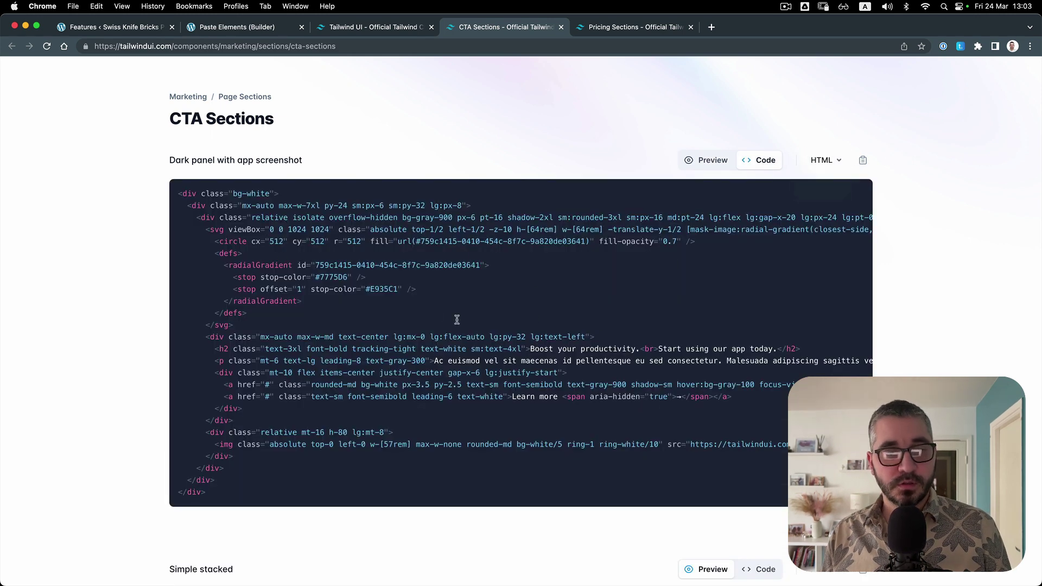
pyautogui.moveTo(384, 290); pyautogui.dragTo(253, 219)
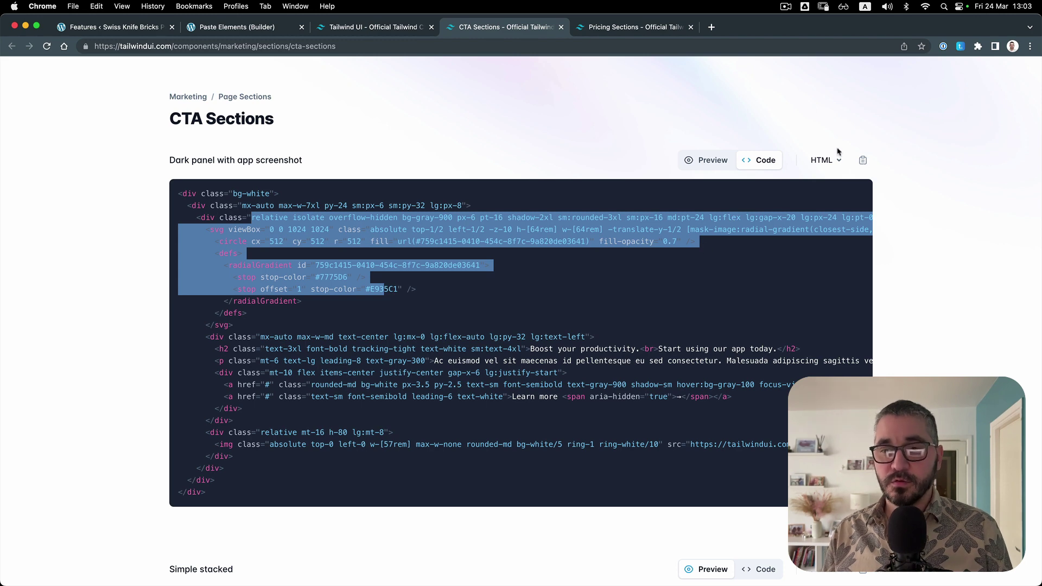
pyautogui.click(864, 160)
# Check the Winden plugin entry in the WordPress admin, return to the Paste Elements builder, and paste the copied CTA HTML onto the page
pyautogui.click(253, 30)
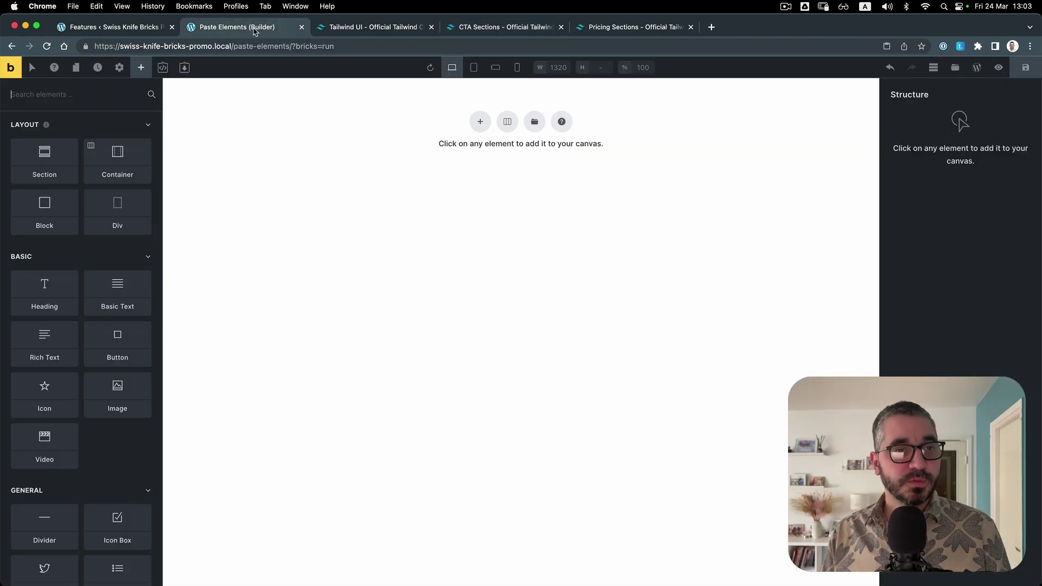
pyautogui.click(146, 28)
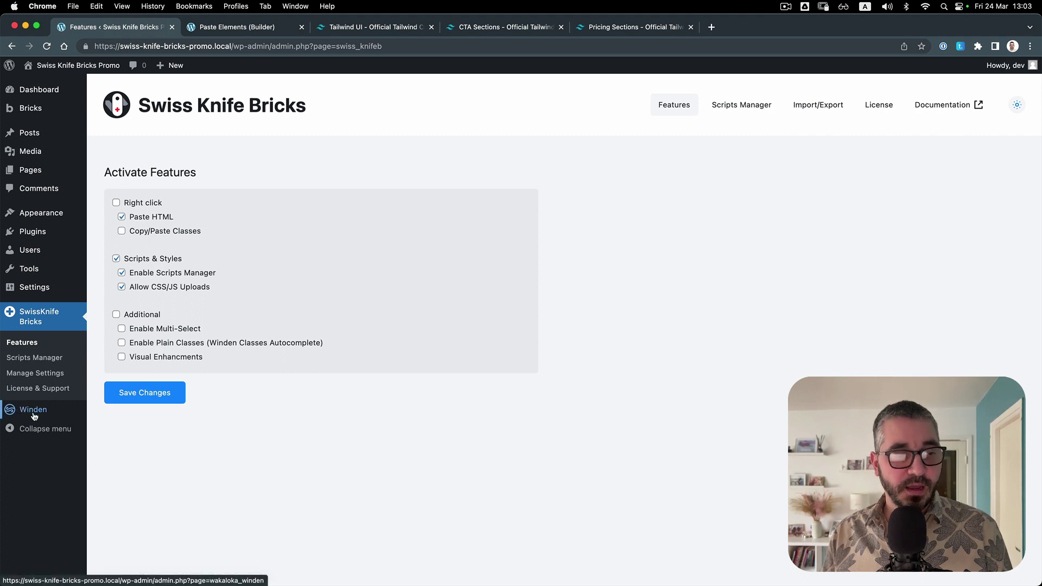
pyautogui.click(234, 29)
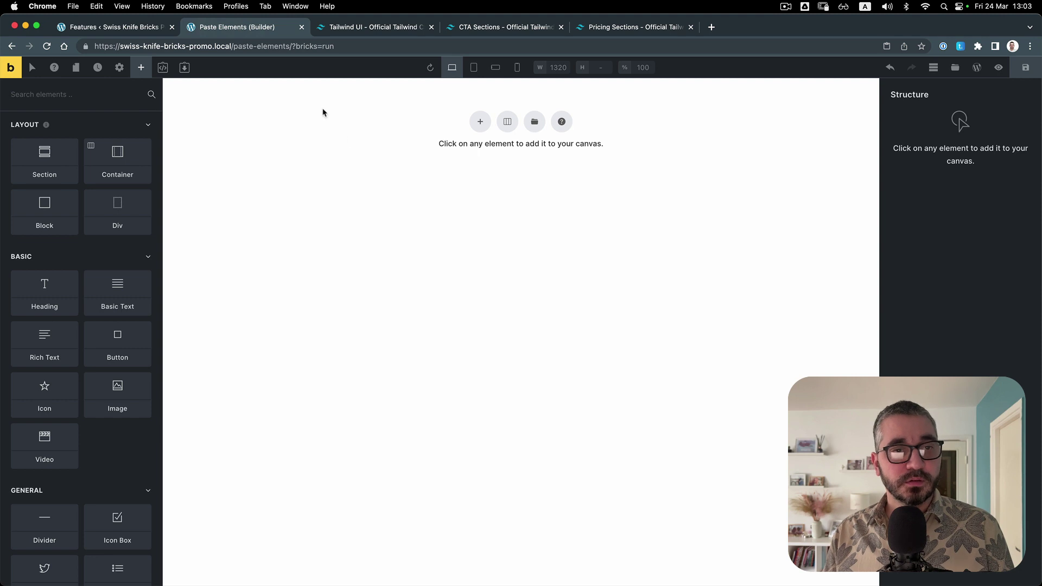
pyautogui.click(184, 67)
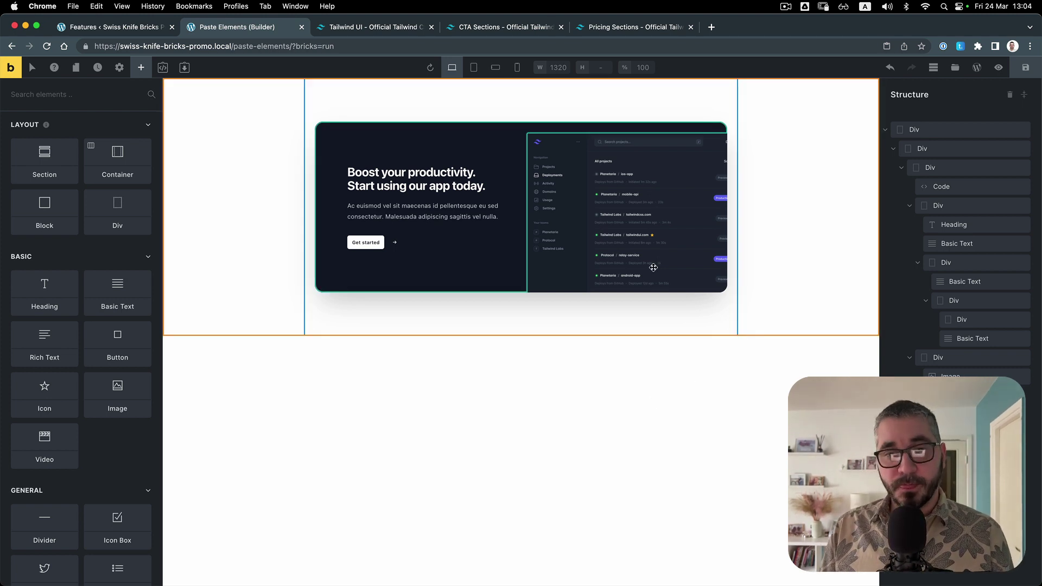
# Inspect the classes and settings of the pasted nested Divs and the SVG markup in the Code element
pyautogui.click(959, 135)
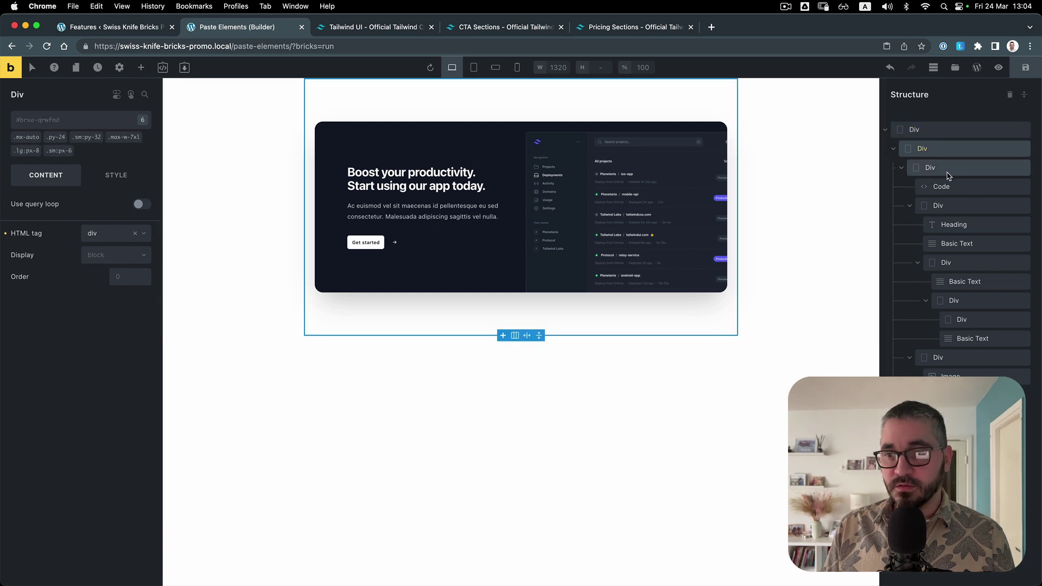
pyautogui.click(948, 173)
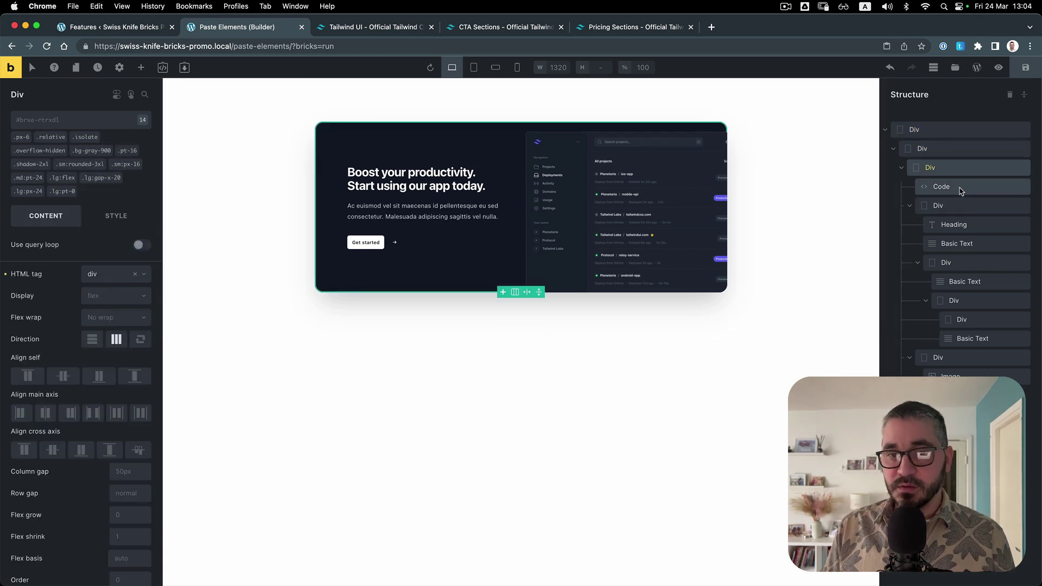
pyautogui.click(959, 187)
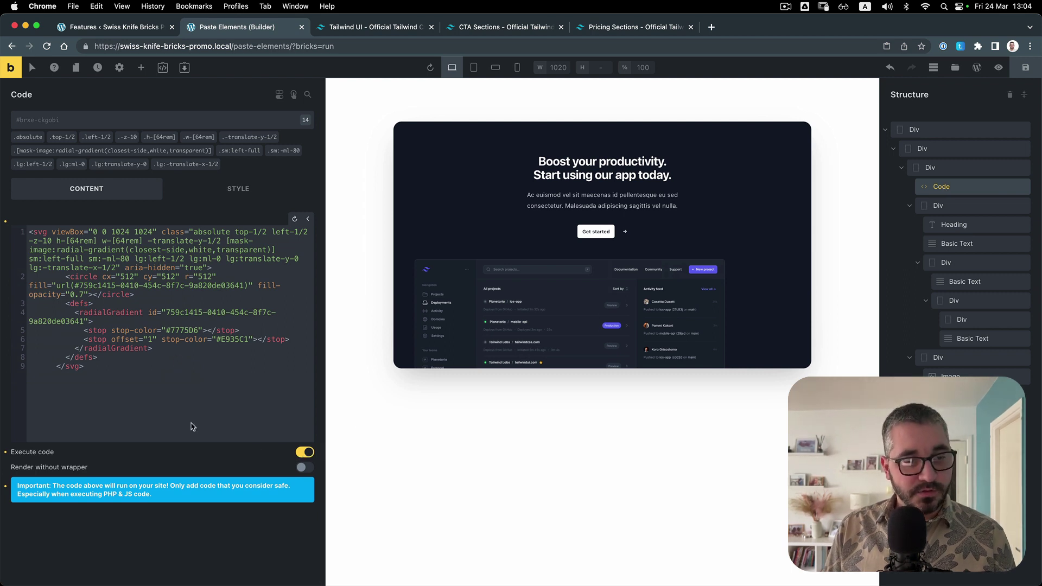
# Copy the HTML of the "Three tiers" section from Tailwind UI's Pricing Sections page
pyautogui.click(617, 31)
pyautogui.scroll(-5, 568, 136)
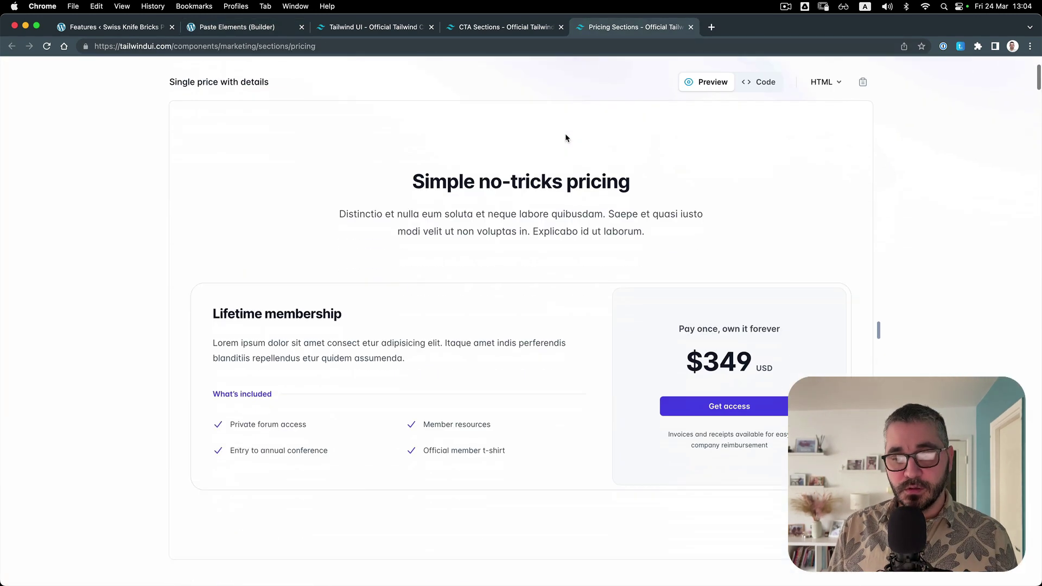
pyautogui.scroll(-8, 568, 135)
pyautogui.scroll(1, 765, 203)
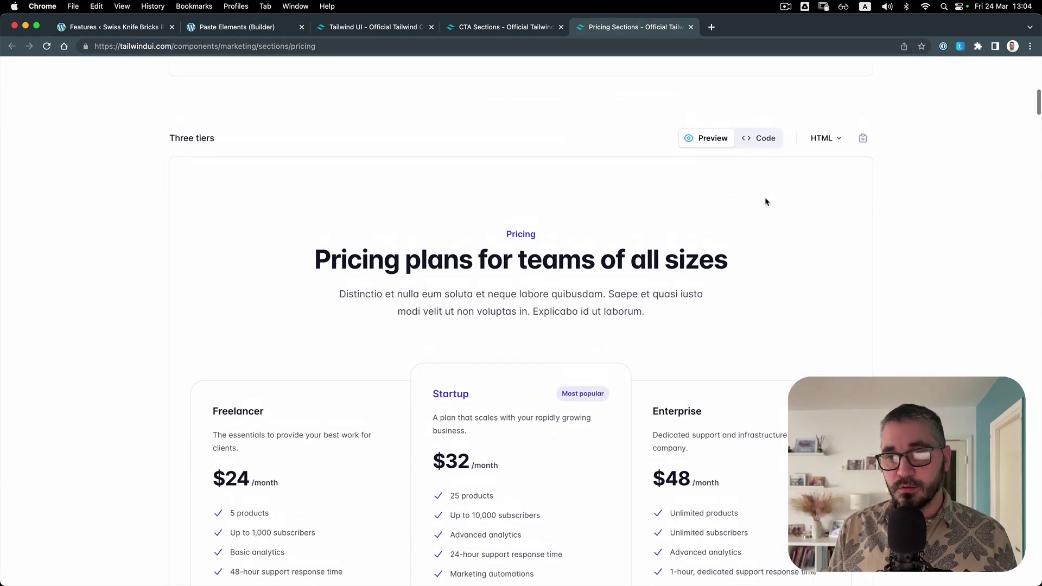
pyautogui.click(862, 148)
# Find the "Three tiers with emphasized tier" pricing section and copy its HTML
pyautogui.scroll(-7, 730, 275)
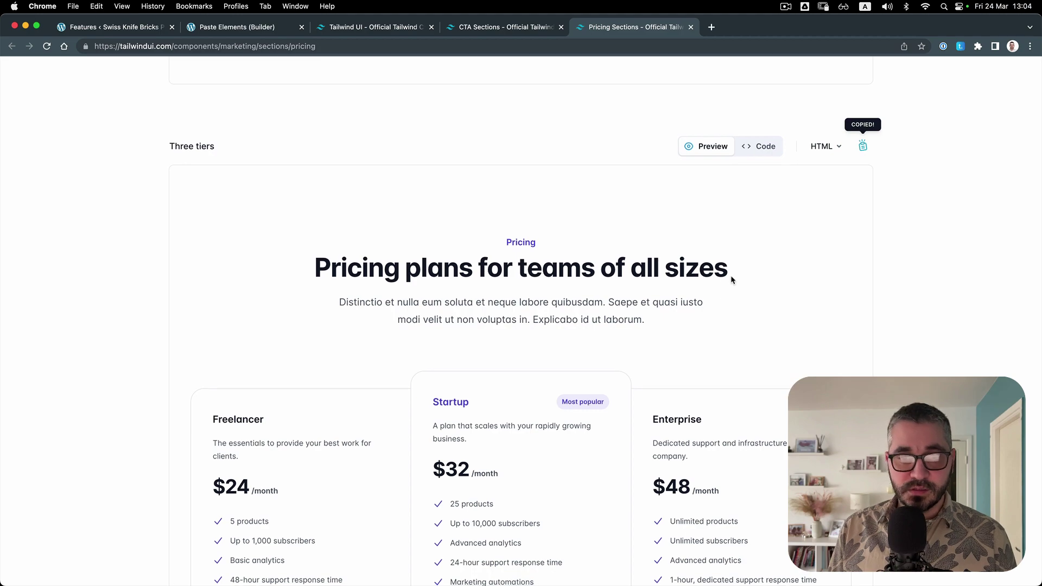
pyautogui.scroll(-15, 730, 277)
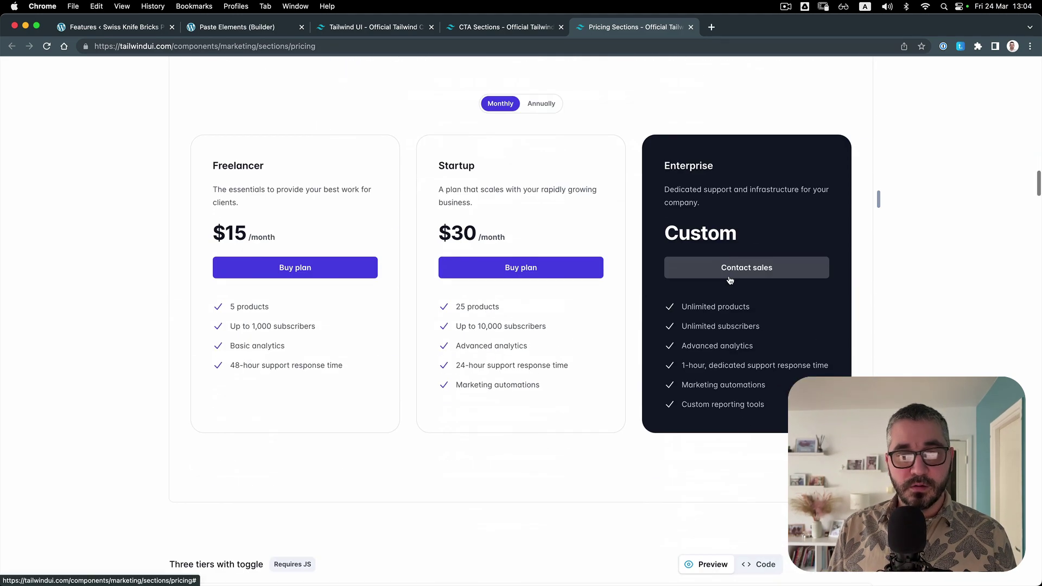
pyautogui.scroll(2, 730, 281)
pyautogui.scroll(3, 733, 276)
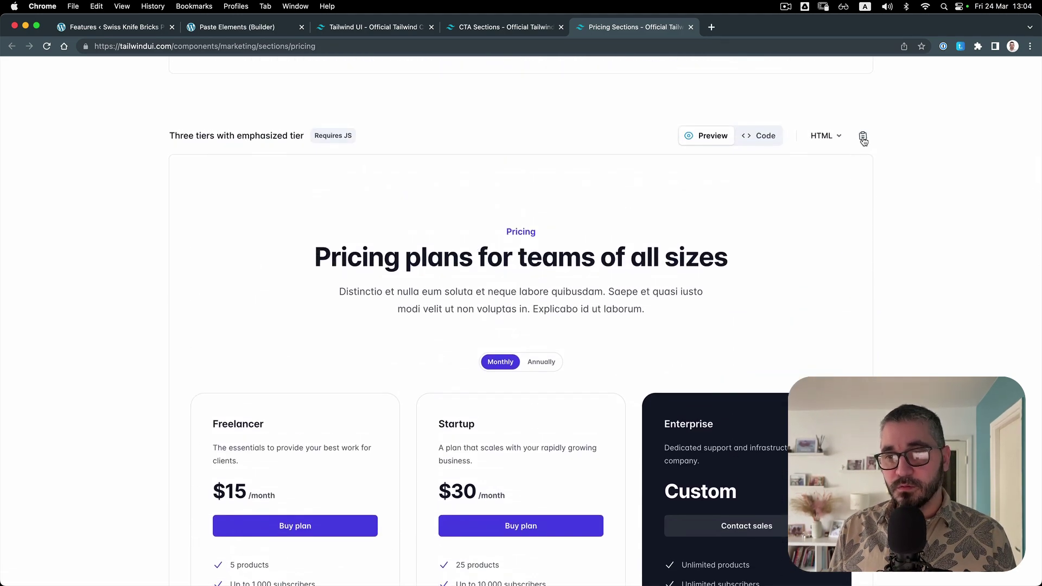
pyautogui.click(862, 135)
# Remove all elements from the Paste Elements page in Bricks and paste the copied emphasized-tier pricing HTML
pyautogui.click(256, 31)
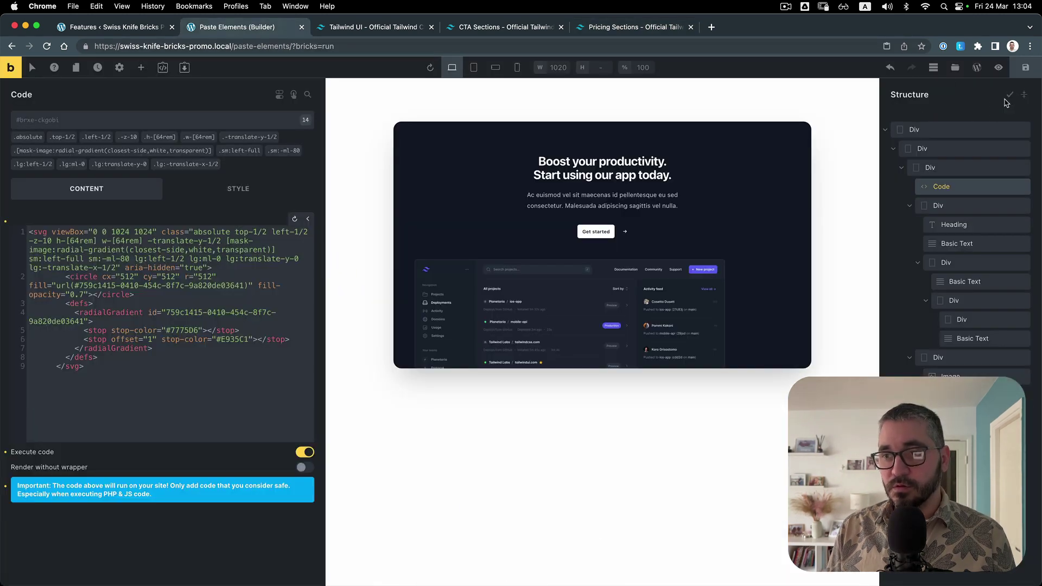
pyautogui.click(1010, 95)
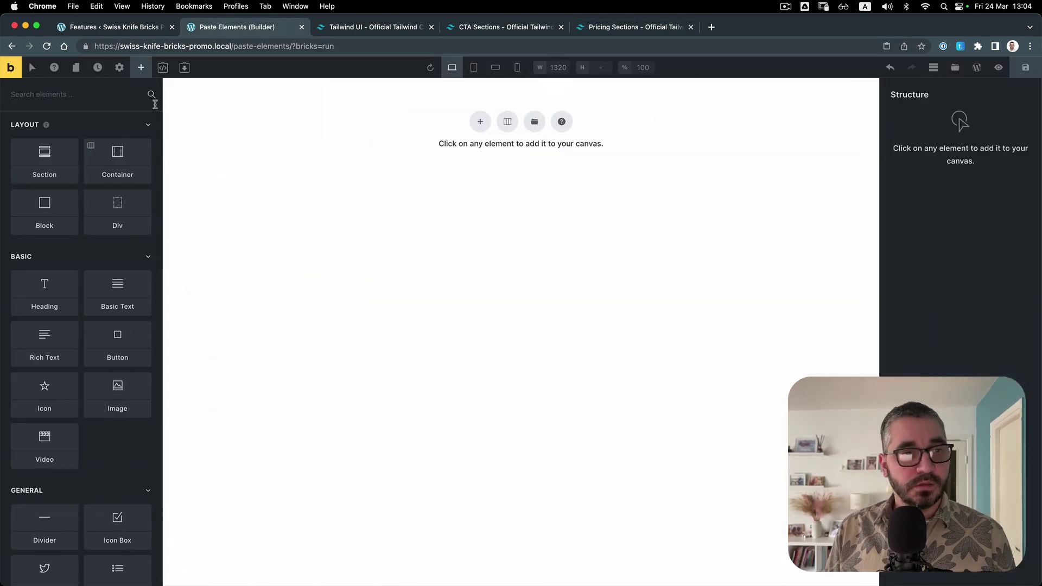
pyautogui.click(185, 67)
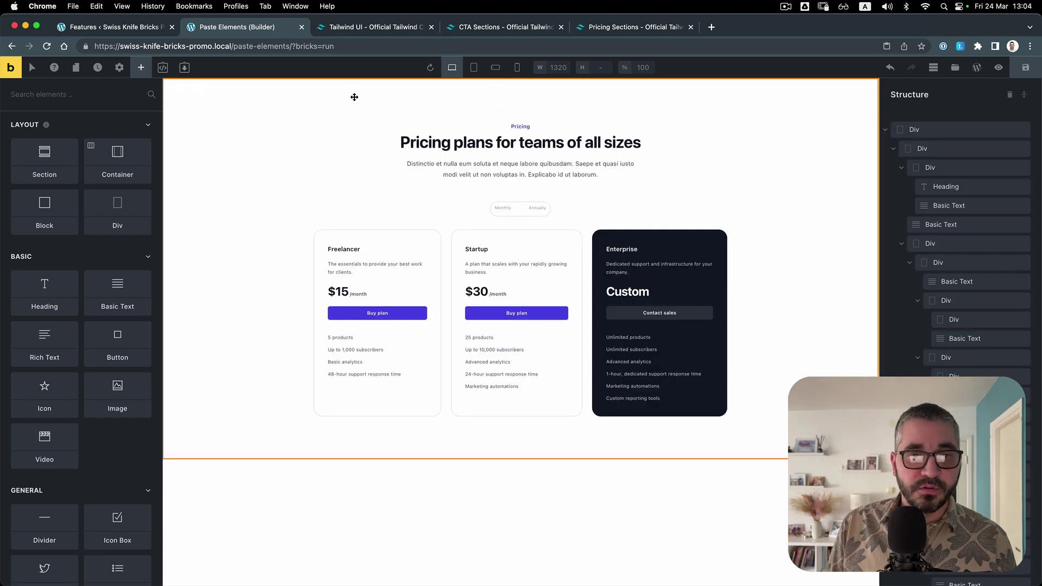
# Copy the HTML of the "Three tiers with toggle on dark" section from Tailwind UI's Pricing Sections page
pyautogui.click(639, 33)
pyautogui.scroll(-10, 529, 274)
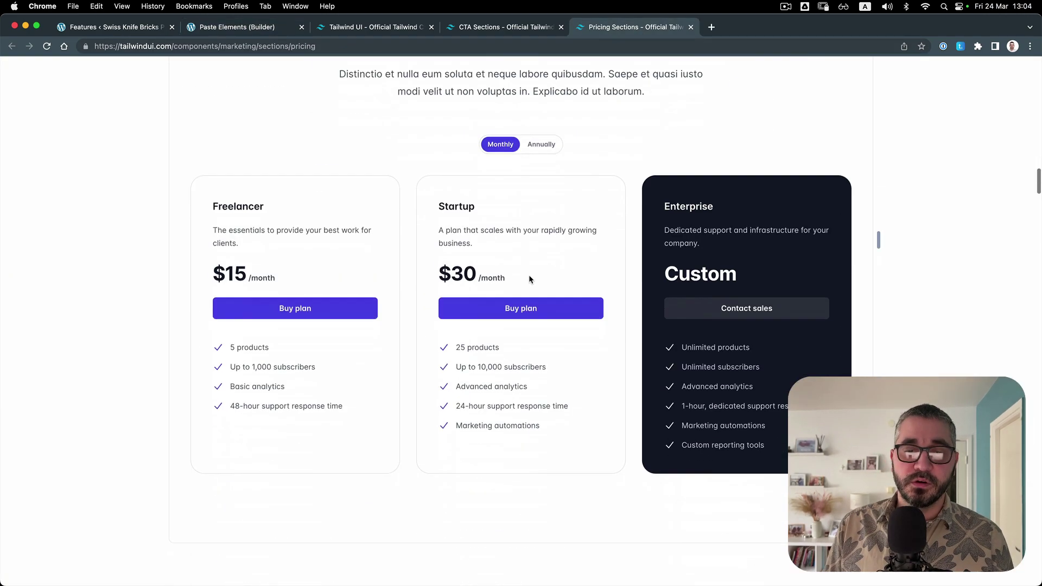
pyautogui.scroll(-10, 529, 296)
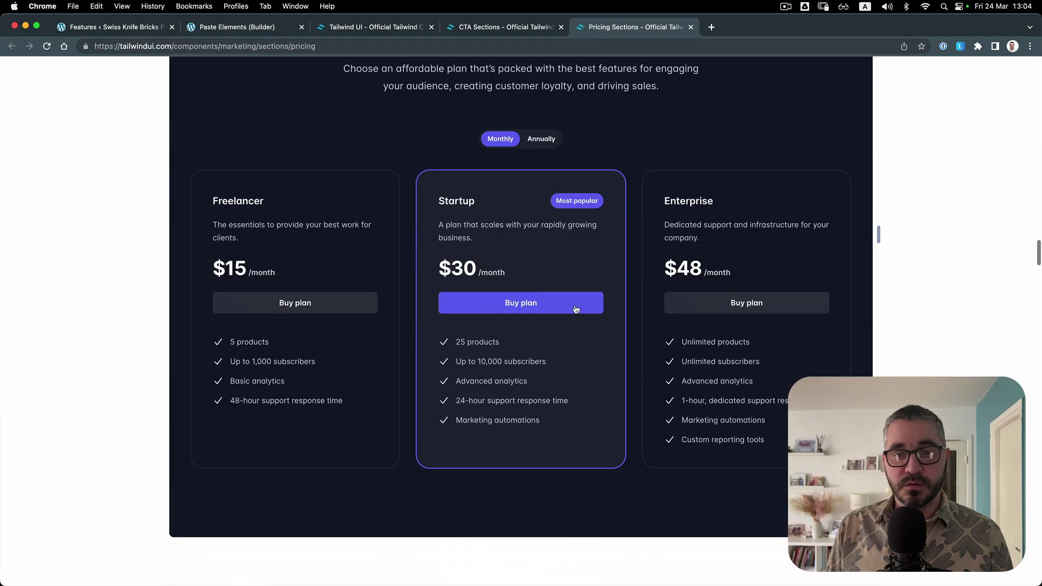
pyautogui.scroll(4, 575, 305)
pyautogui.click(863, 125)
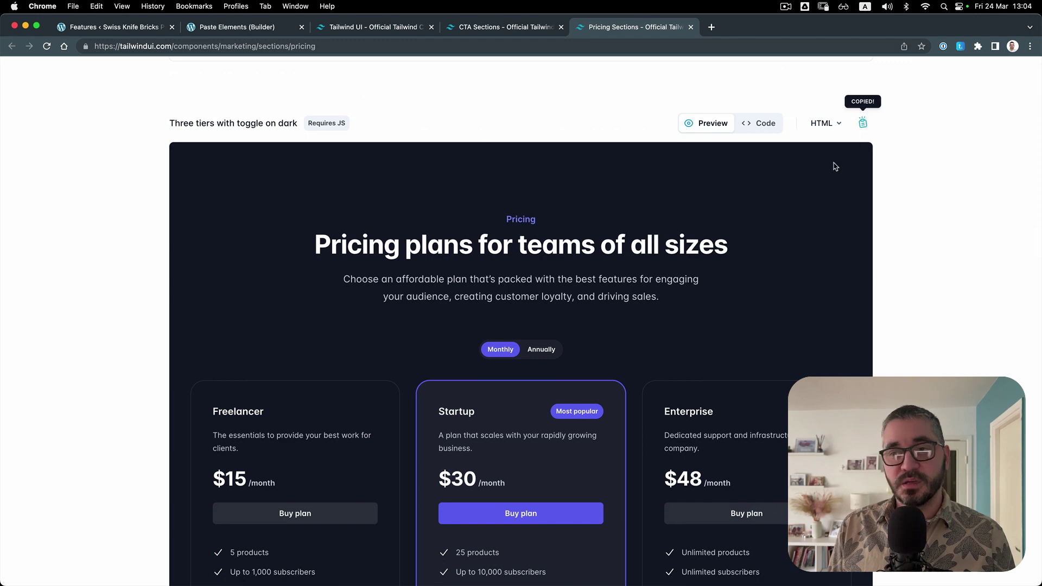
# Replace all elements on the Paste Elements page with the copied dark pricing HTML and collapse its outer Div in the structure
pyautogui.click(249, 28)
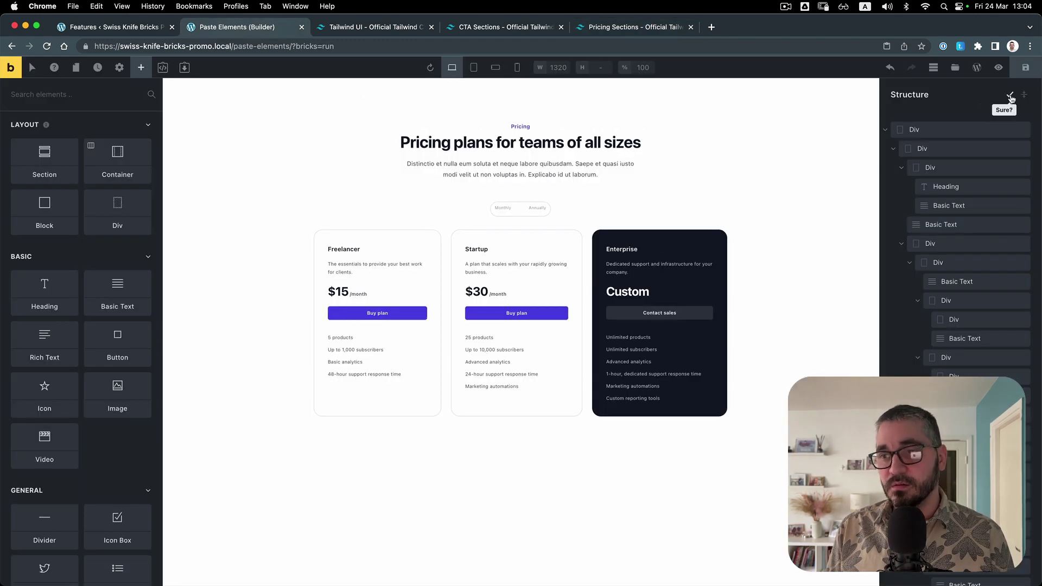
pyautogui.click(1010, 94)
pyautogui.click(184, 68)
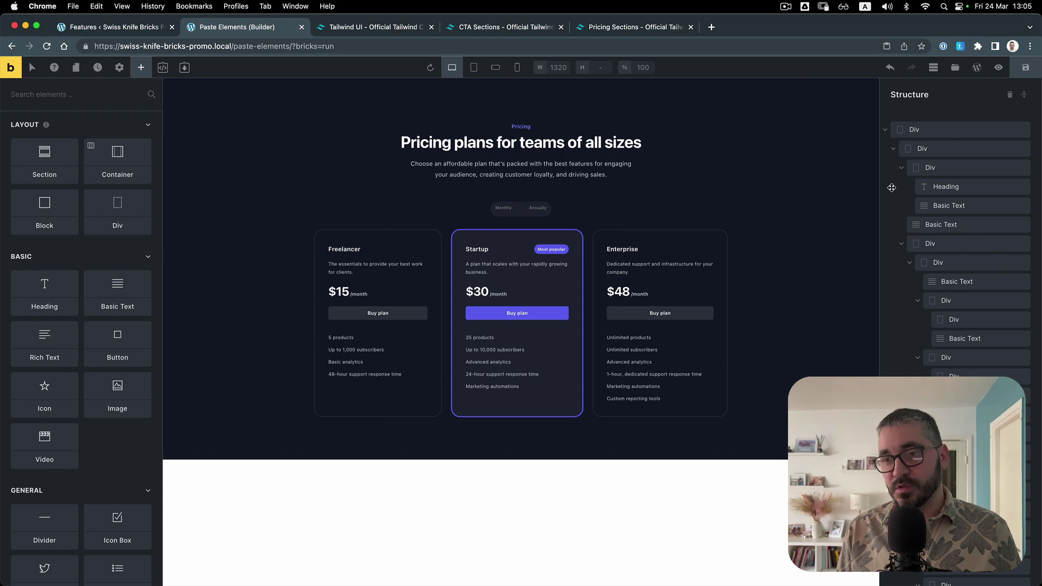
pyautogui.click(886, 131)
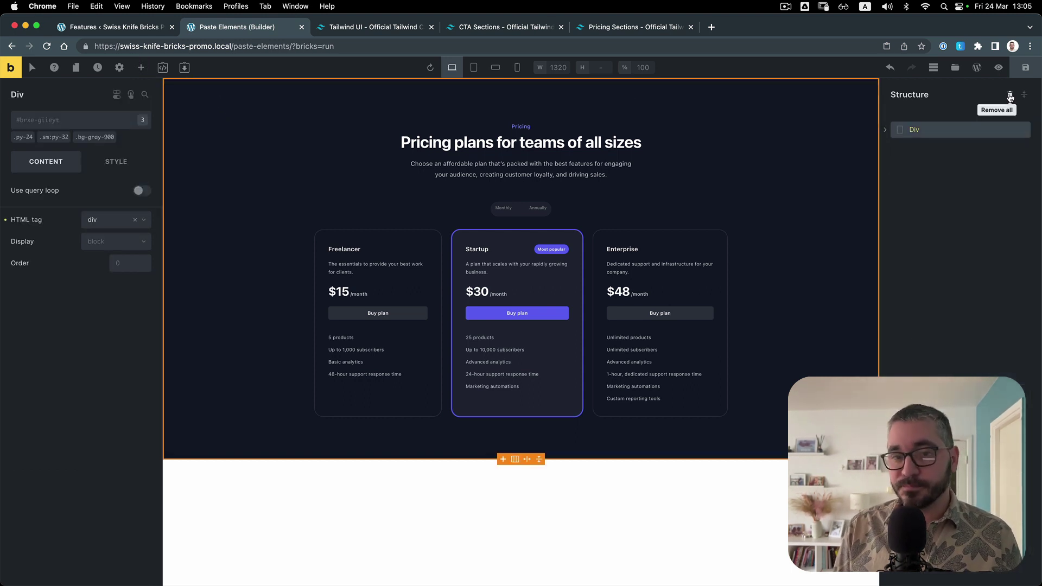
# Remove all elements from the page, open Paste HTML with editor, and enter an h1 heading containing a first name
pyautogui.click(1010, 96)
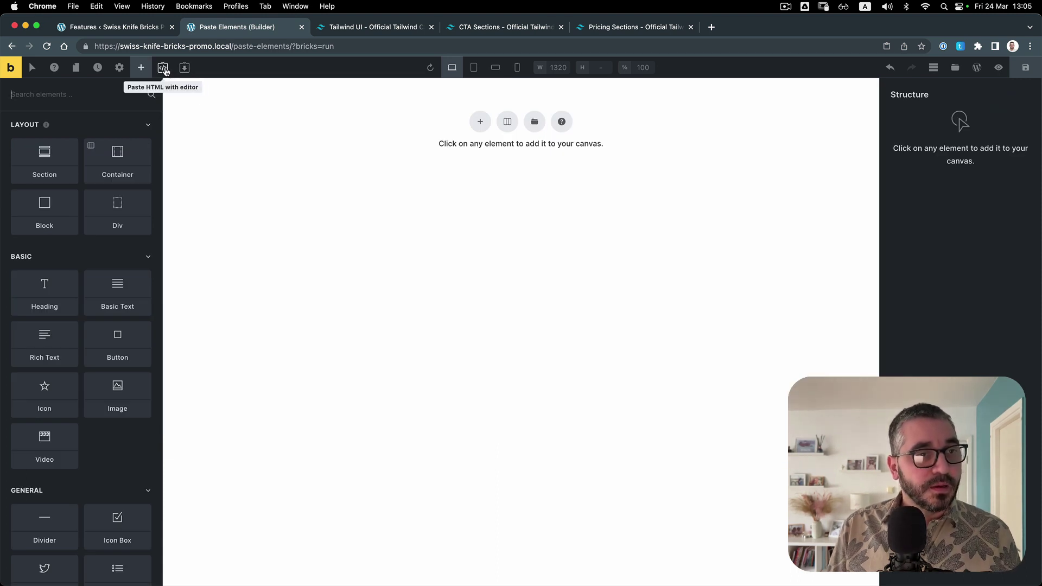
pyautogui.click(163, 68)
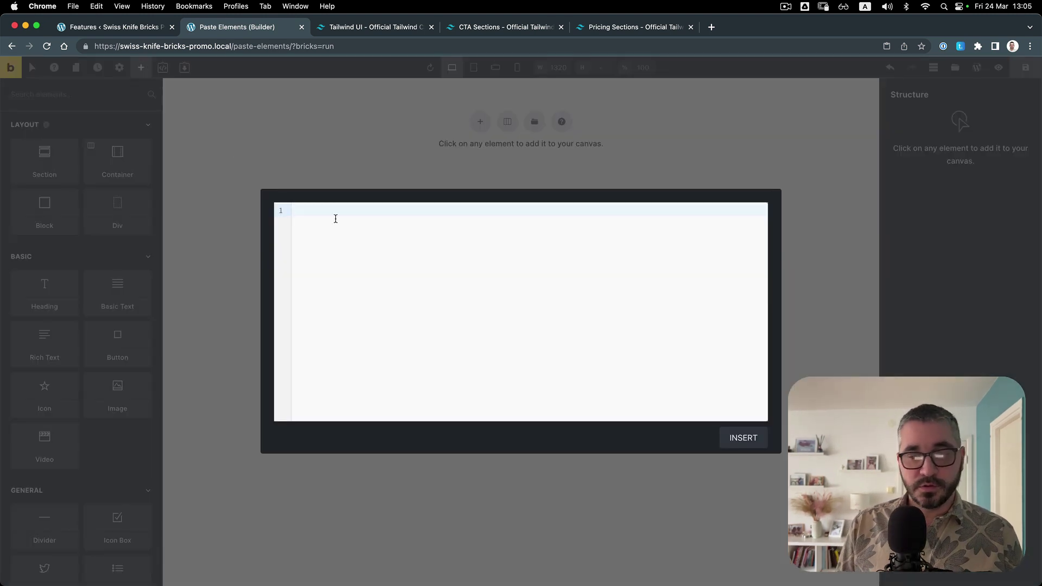
pyautogui.write('<h')
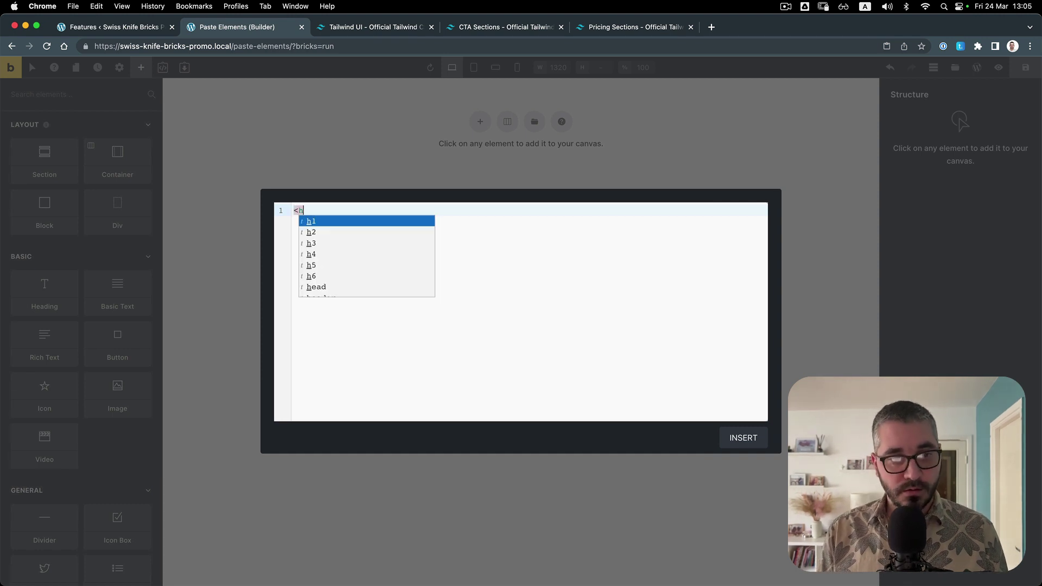
pyautogui.write('1>Marko</h1>')
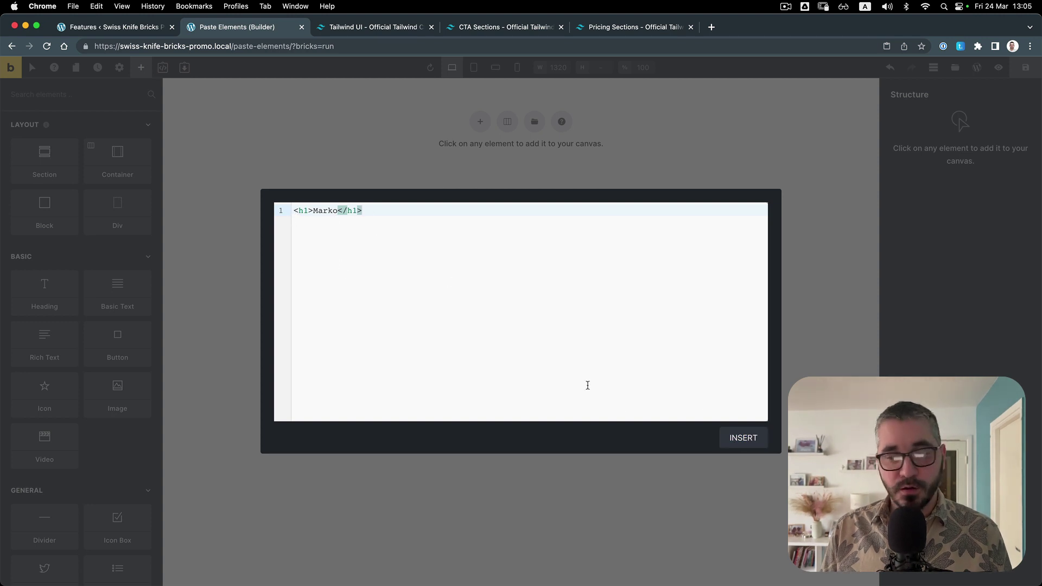
# Copy the "Three tiers with toggle on dark" pricing HTML from Tailwind UI again and return to the builder's HTML editor
pyautogui.click(606, 28)
pyautogui.click(863, 128)
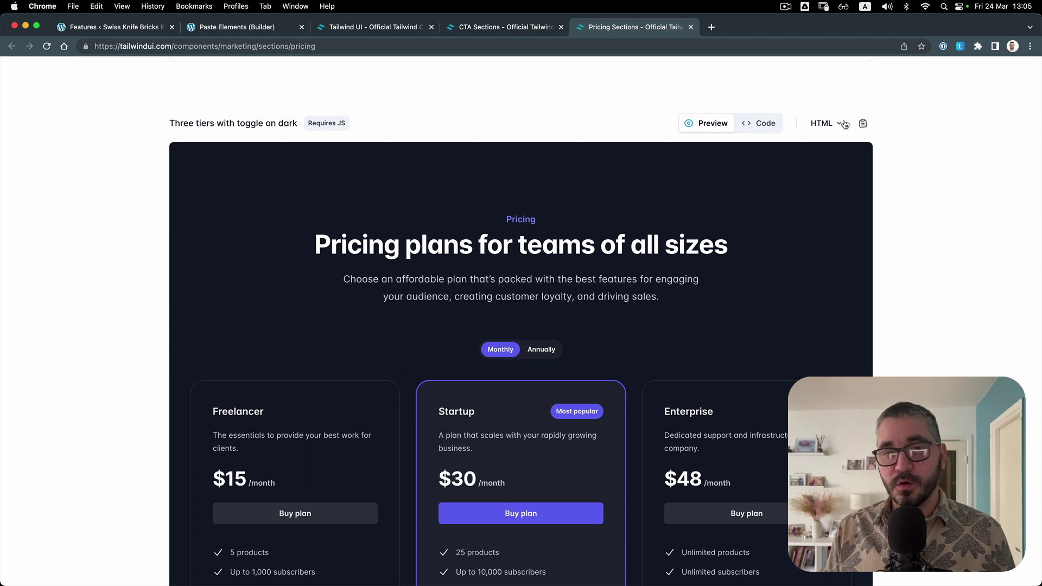
pyautogui.click(264, 30)
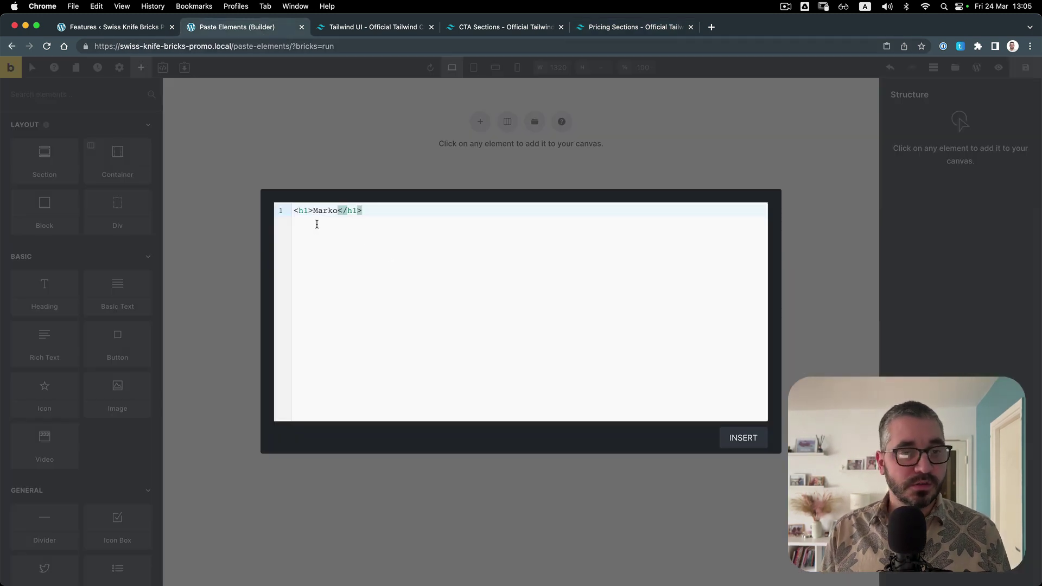
# Insert the h1 markup from the HTML editor into the page and select the resulting Heading element
pyautogui.click(736, 440)
pyautogui.click(926, 132)
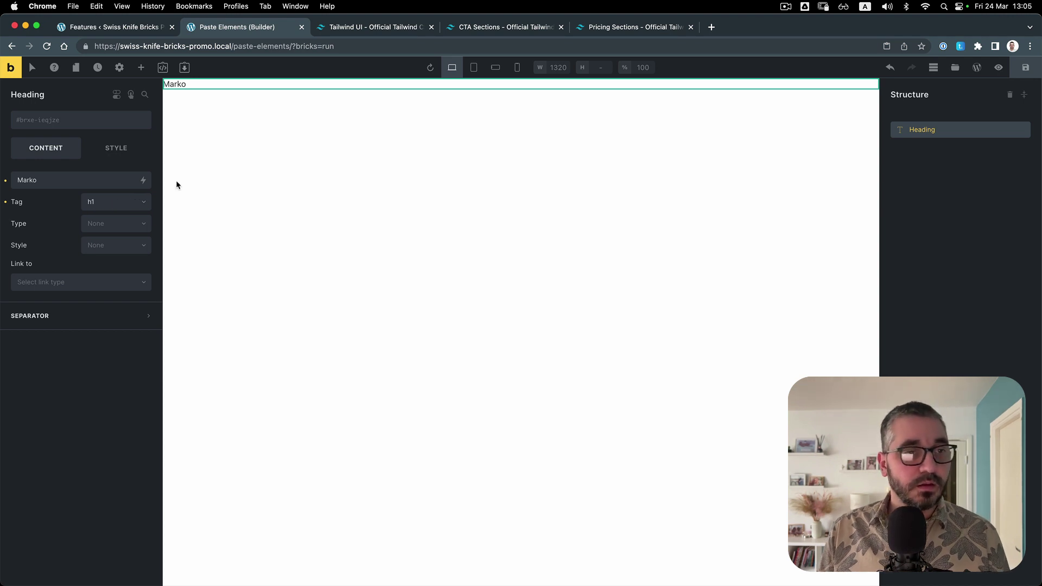
# Open the Paste HTML editor and enter an opening div tag with the class "container"
pyautogui.click(162, 68)
pyautogui.write('<')
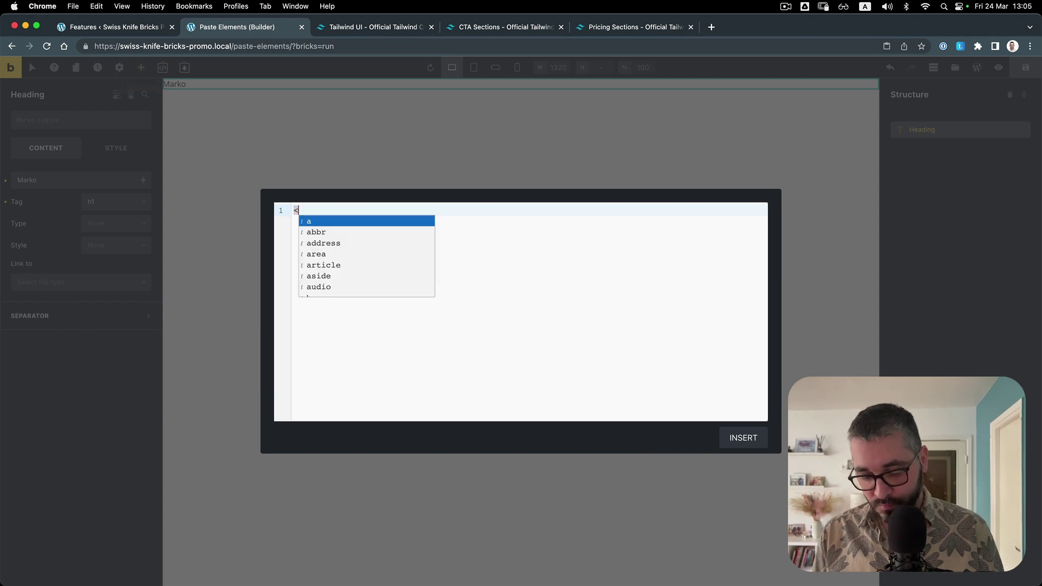
pyautogui.write('div c')
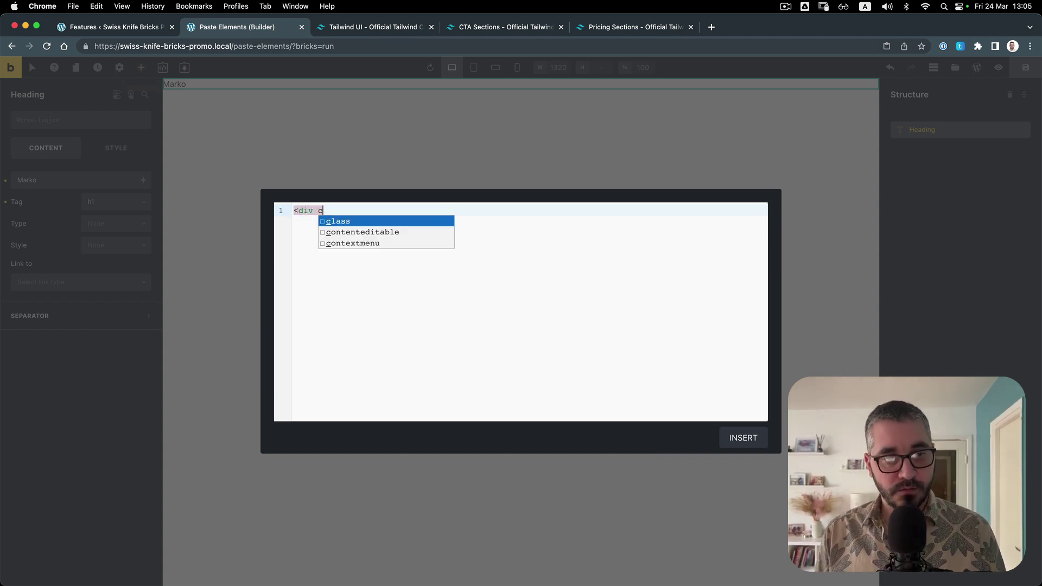
pyautogui.press('Return')
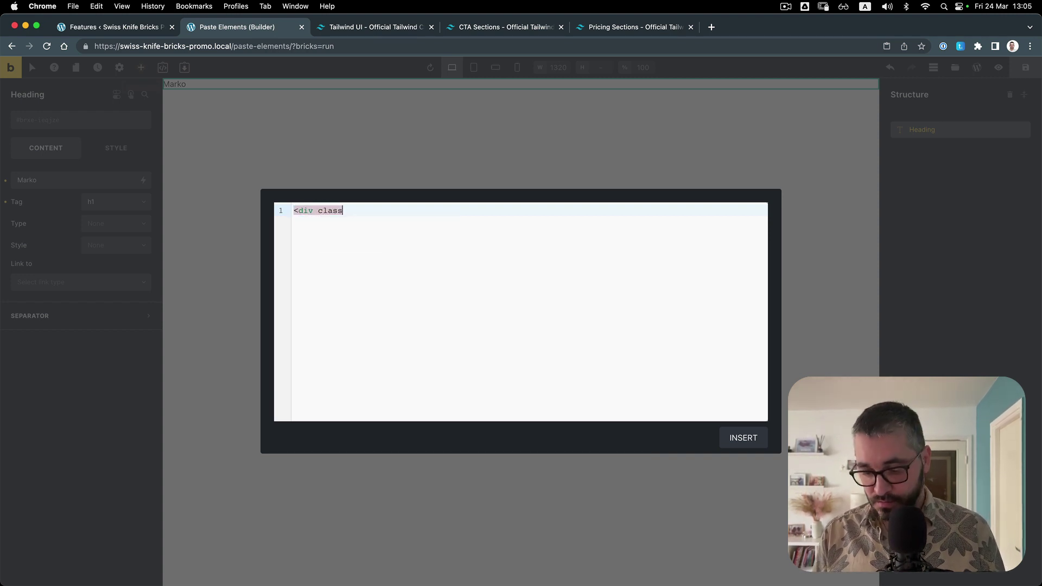
pyautogui.write('="container"')
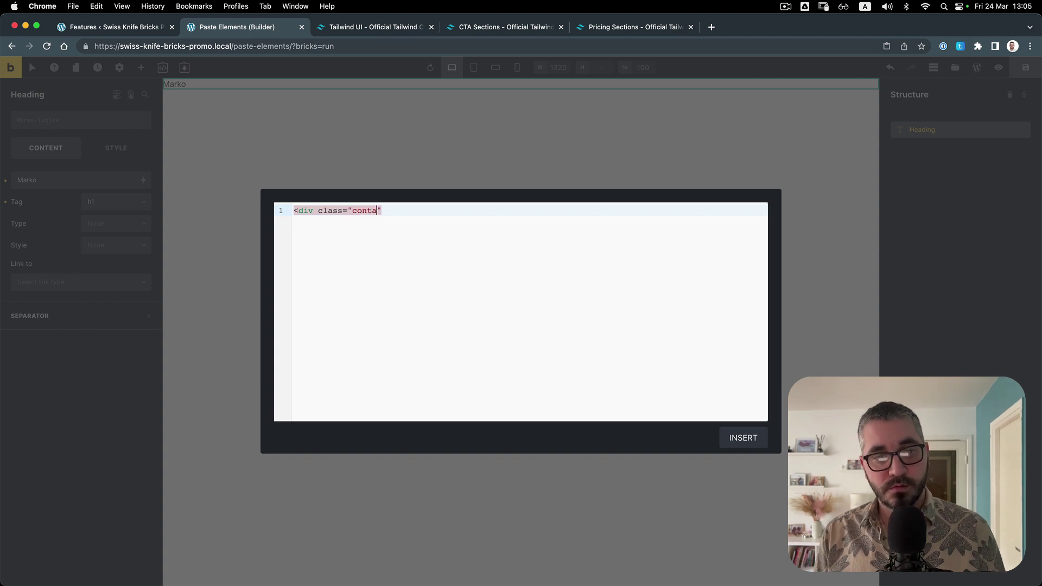
pyautogui.write('>')
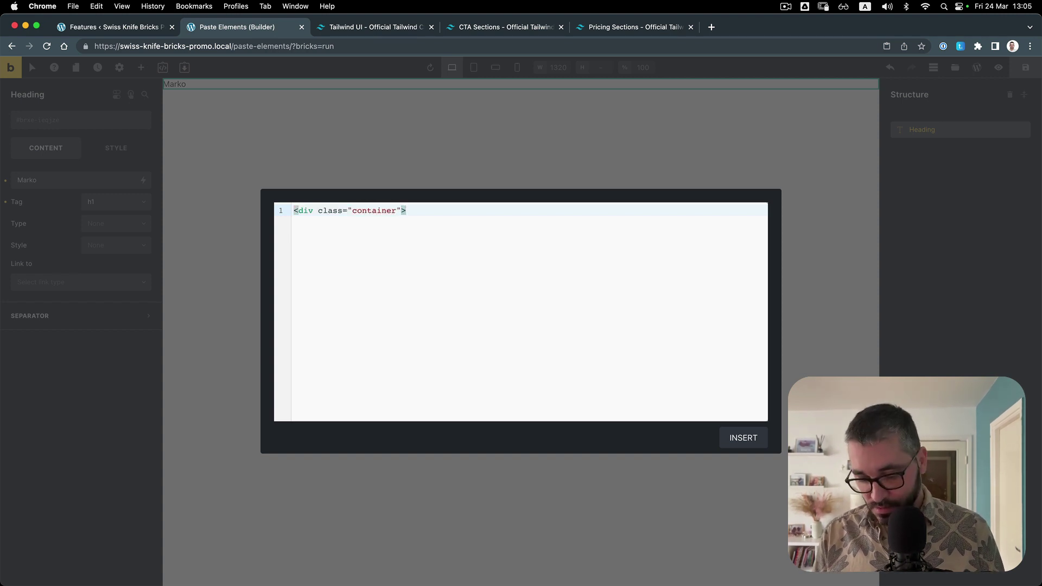
# Add an h2 heading containing a first name inside the container div and close the div tag
pyautogui.write('<')
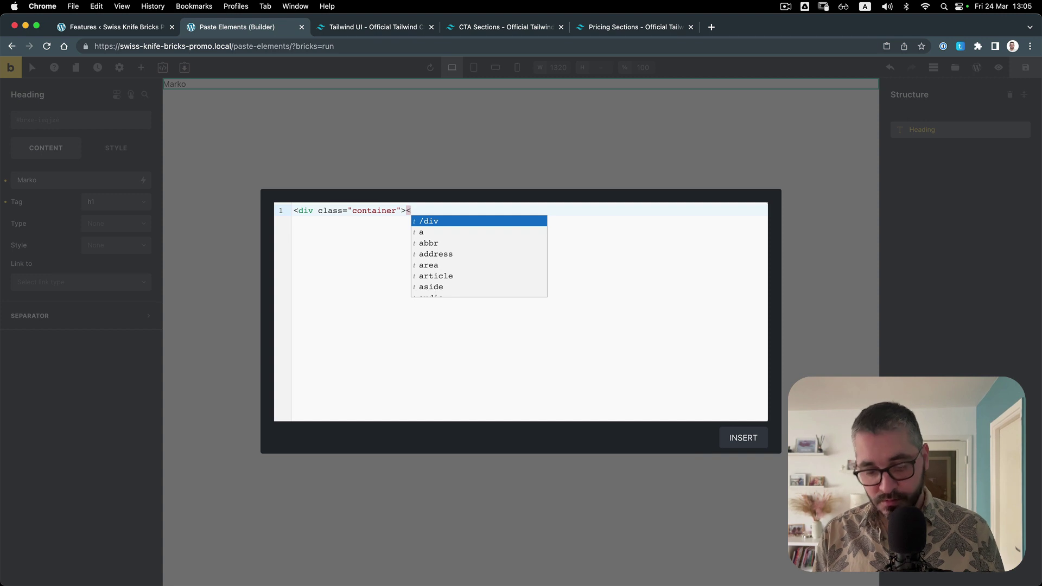
pyautogui.write('h2>Ma')
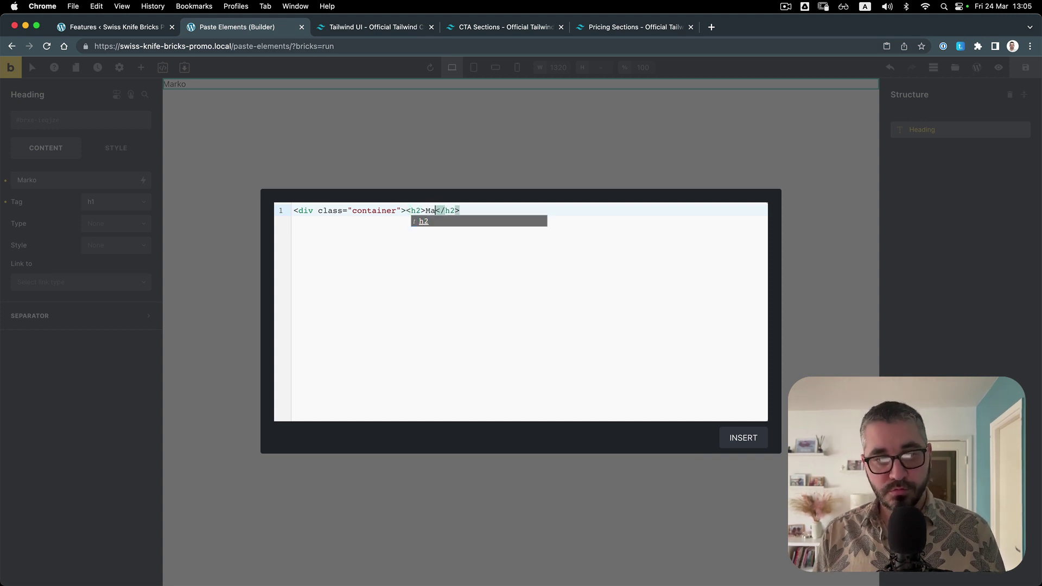
pyautogui.write('rko')
pyautogui.press('End')
pyautogui.write('<')
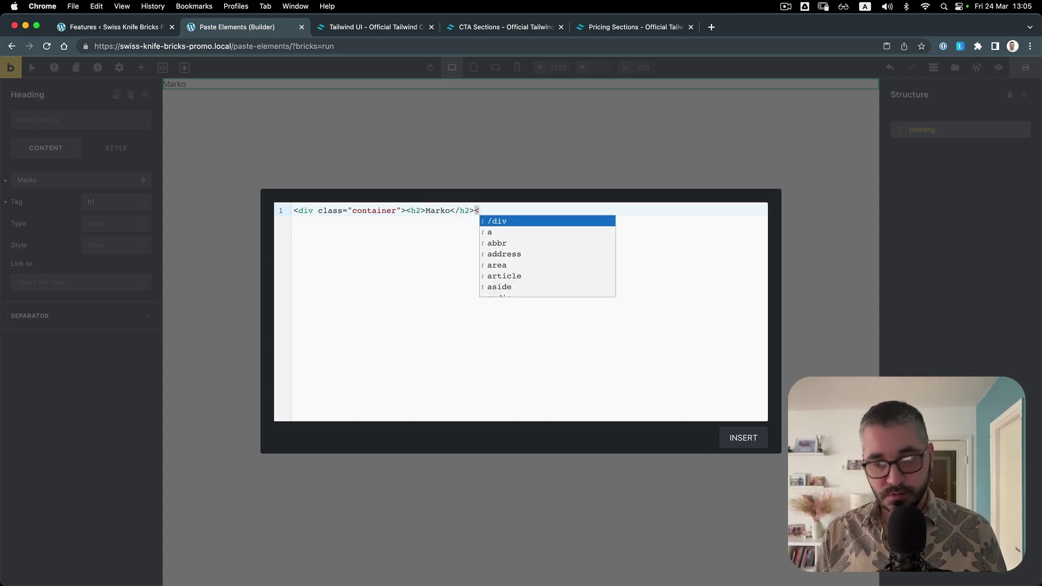
pyautogui.press('Return')
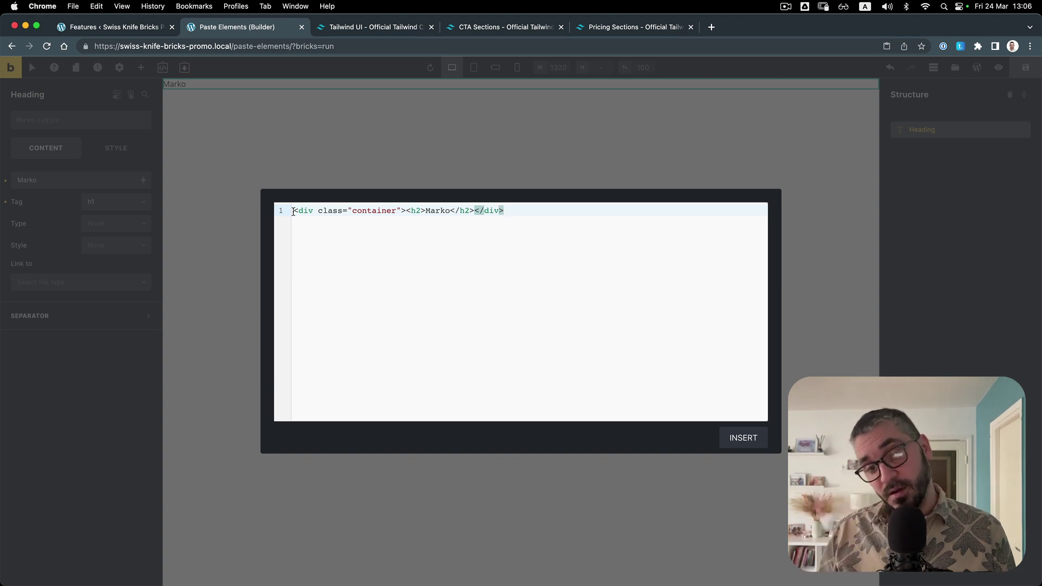
# Insert the container markup into the page and select the resulting Div and its nested Heading to check them
pyautogui.click(743, 437)
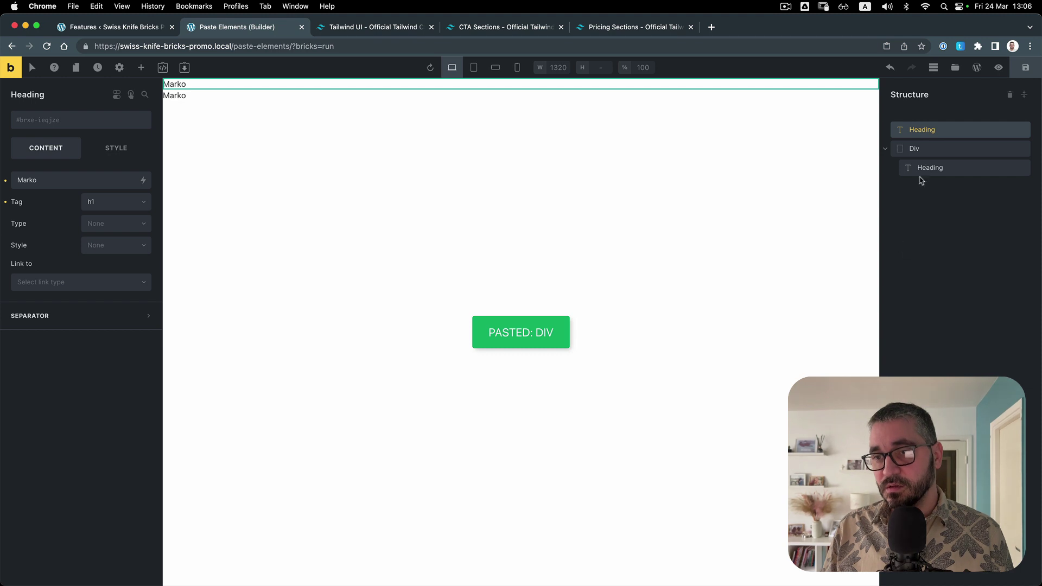
pyautogui.click(932, 149)
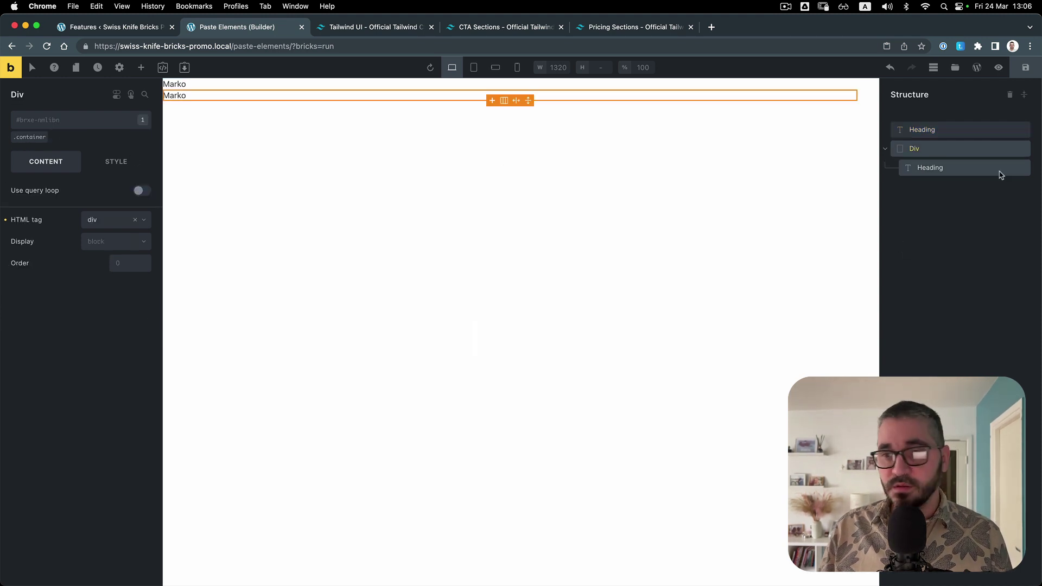
pyautogui.click(929, 169)
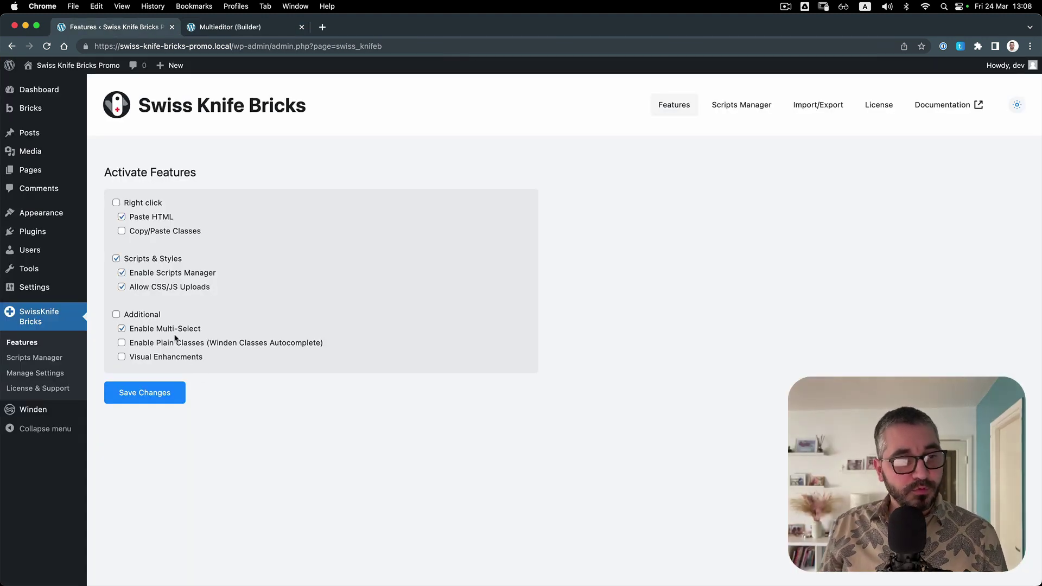
# Select all three Divs on the Multieditor page together and set their background color to #ffc107
pyautogui.click(262, 31)
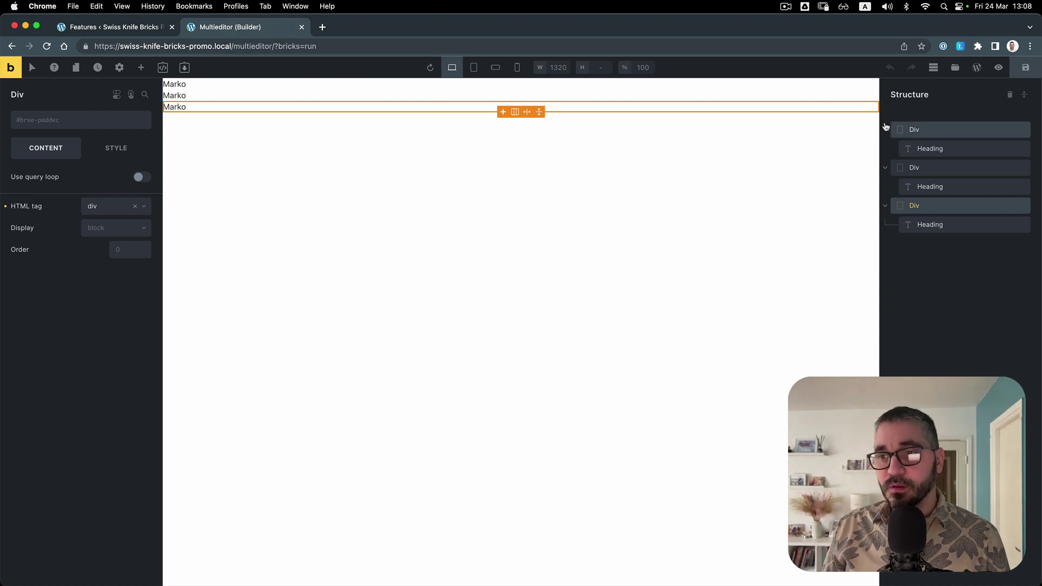
pyautogui.keyDown('shift'); pyautogui.click(950, 133); pyautogui.keyUp('shift')
pyautogui.keyDown('shift'); pyautogui.click(942, 171); pyautogui.keyUp('shift')
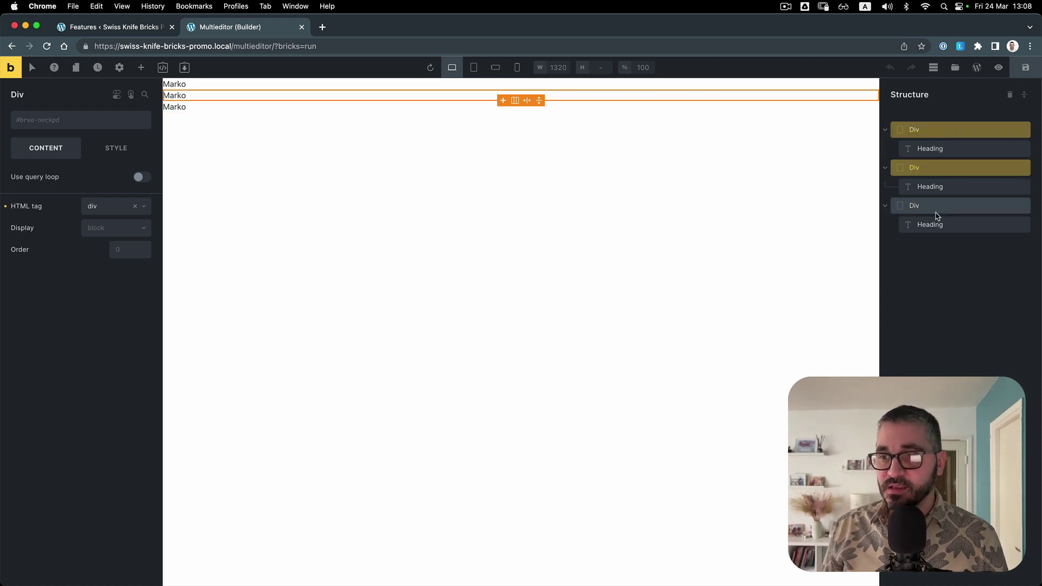
pyautogui.keyDown('shift'); pyautogui.click(941, 207); pyautogui.keyUp('shift')
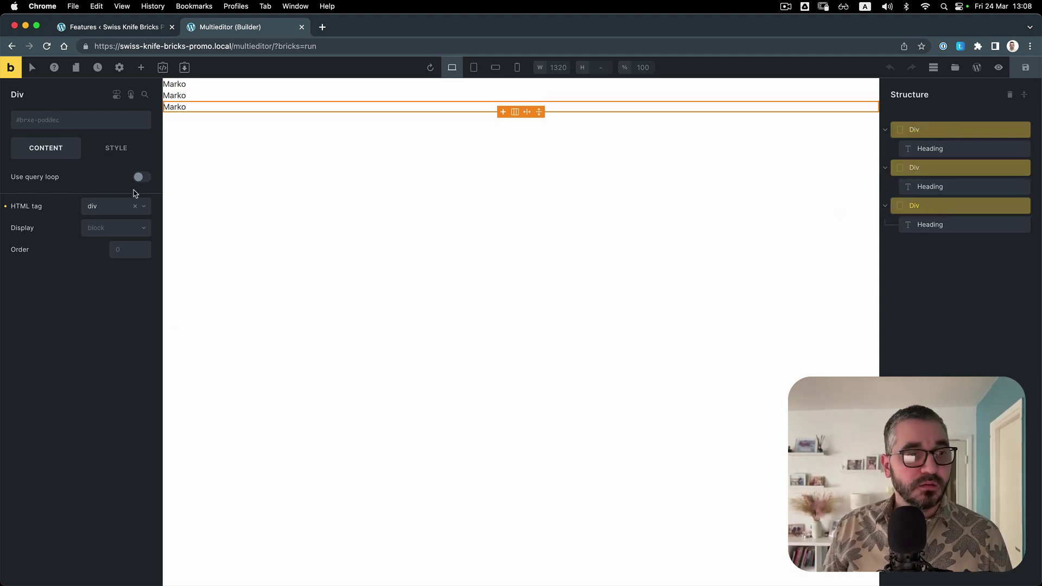
pyautogui.click(116, 149)
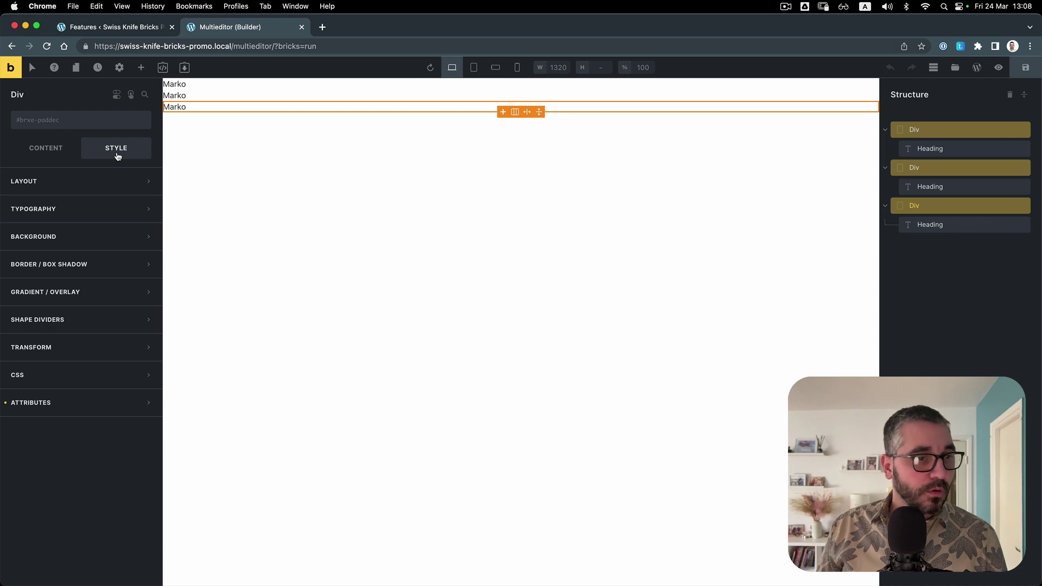
pyautogui.click(90, 241)
pyautogui.click(145, 265)
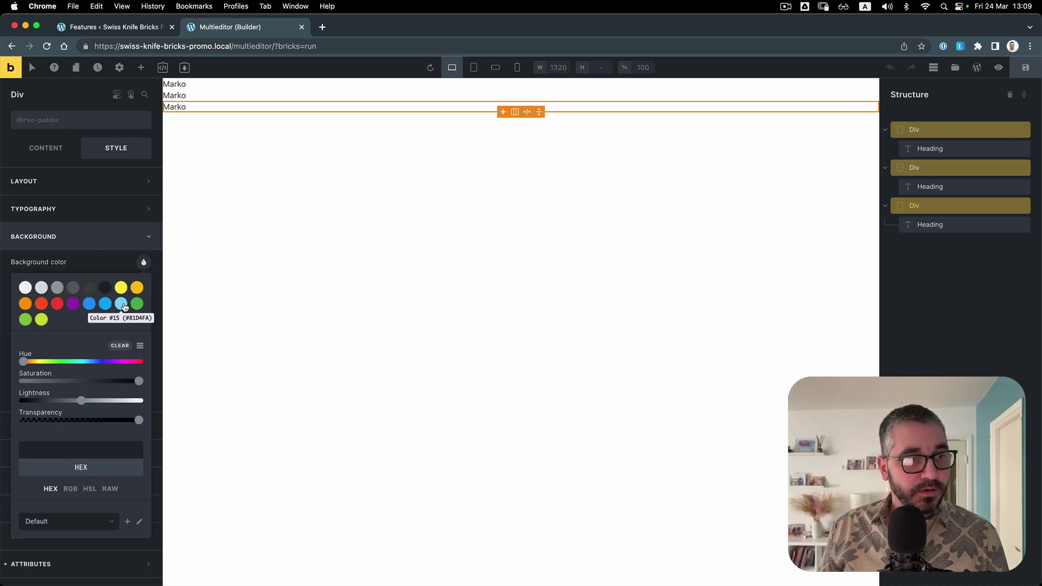
pyautogui.click(121, 303)
pyautogui.click(137, 287)
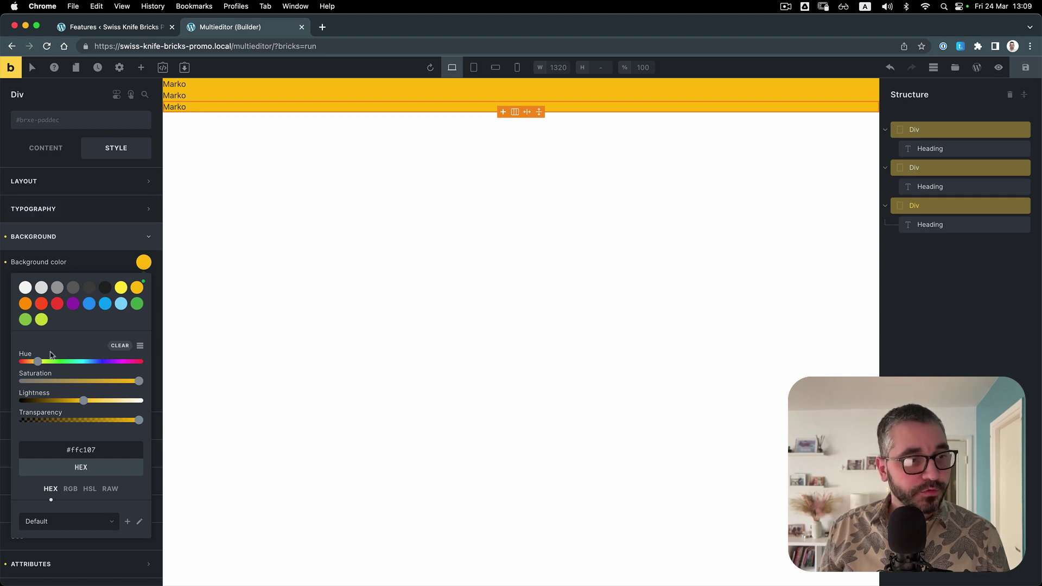
# Select the Headings nested in all three Divs together in the structure
pyautogui.click(934, 149)
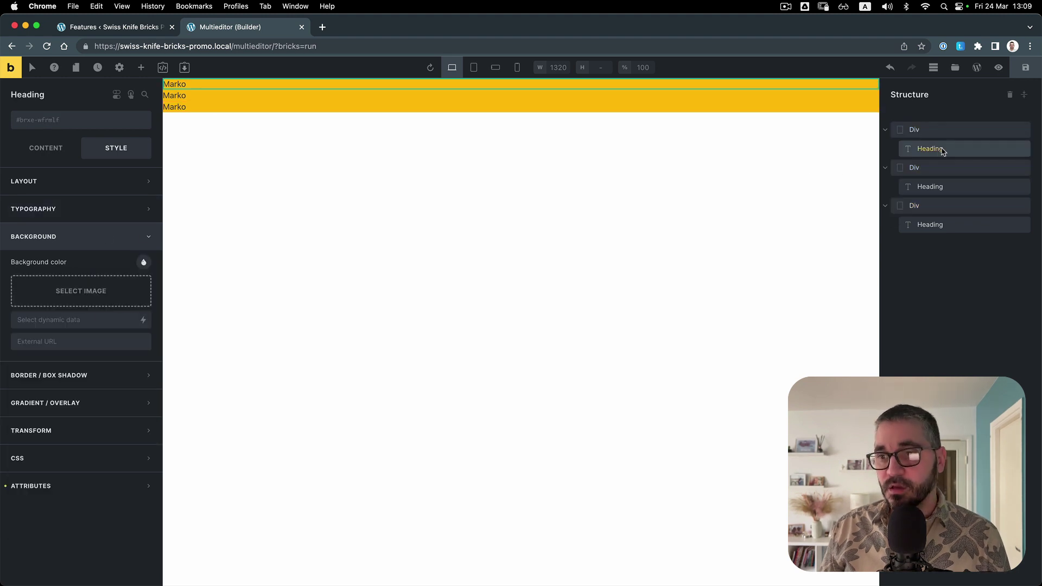
pyautogui.keyDown('shift'); pyautogui.click(969, 151); pyautogui.keyUp('shift')
pyautogui.keyDown('shift'); pyautogui.click(951, 186); pyautogui.keyUp('shift')
pyautogui.keyDown('shift'); pyautogui.click(951, 224); pyautogui.keyUp('shift')
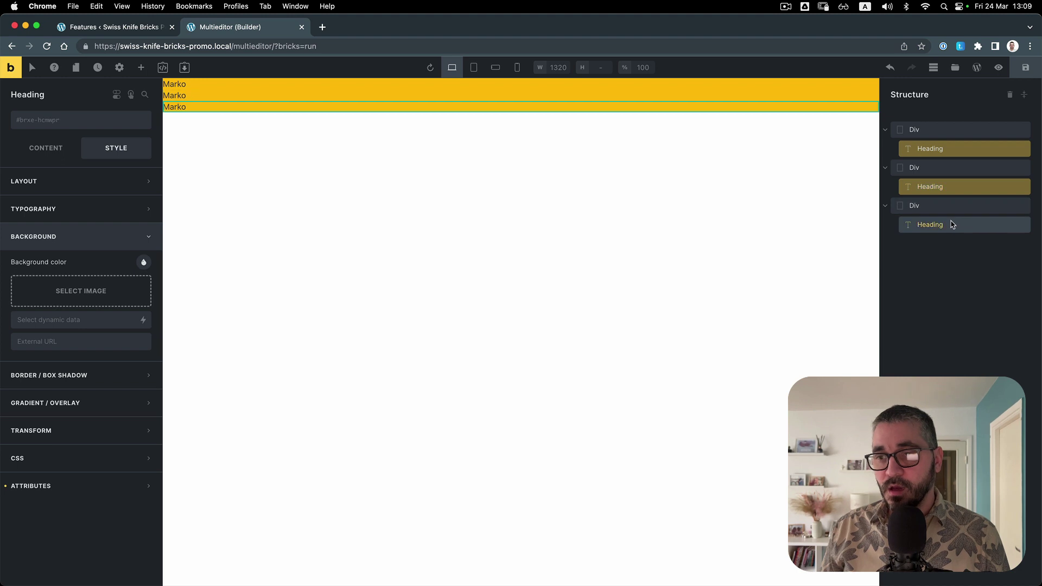
# Try the purple #9c27b0 as background color for the three Headings and clear it again
pyautogui.click(144, 262)
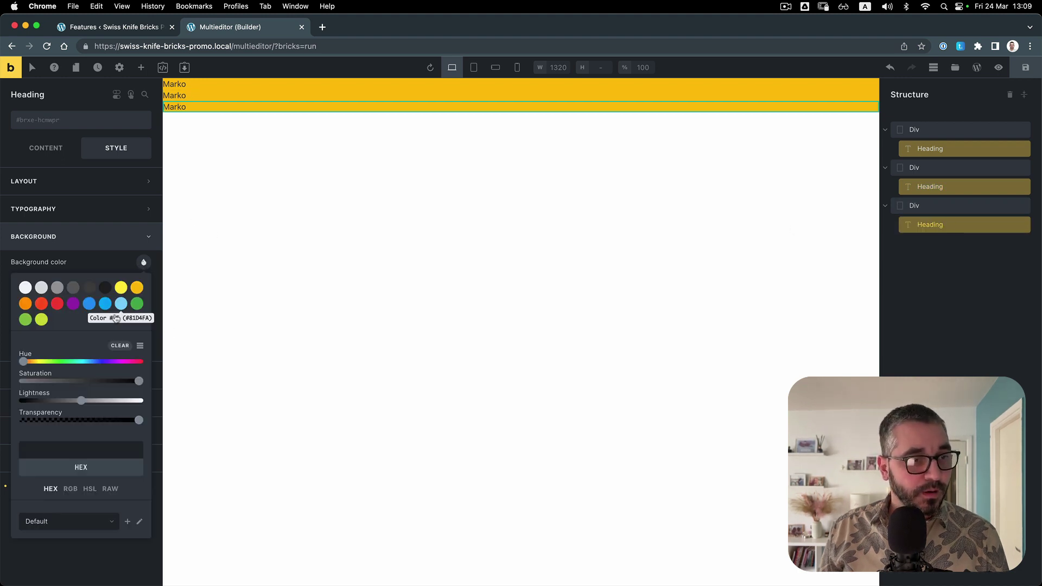
pyautogui.click(74, 307)
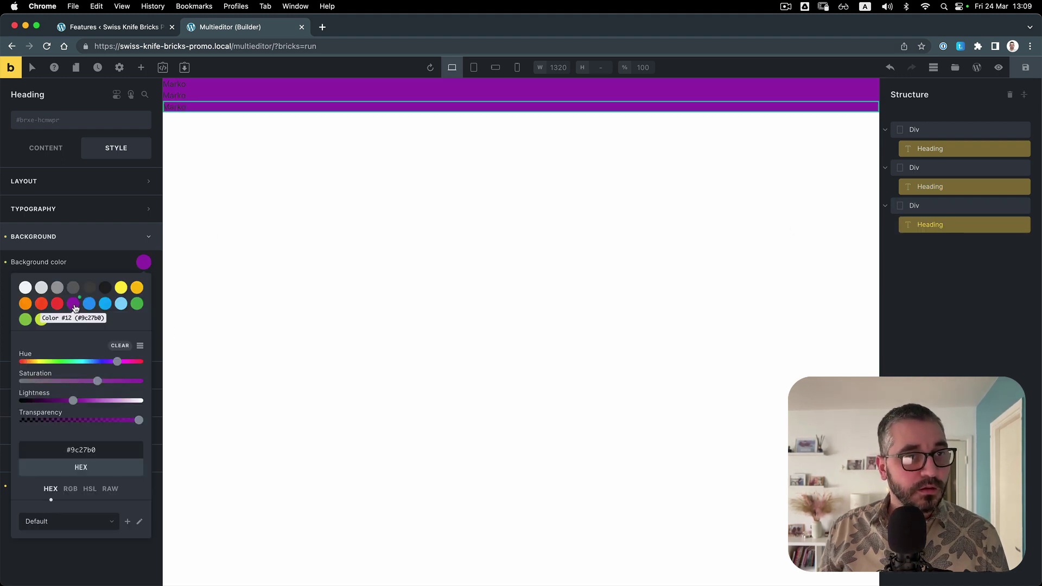
pyautogui.click(144, 264)
pyautogui.click(144, 264)
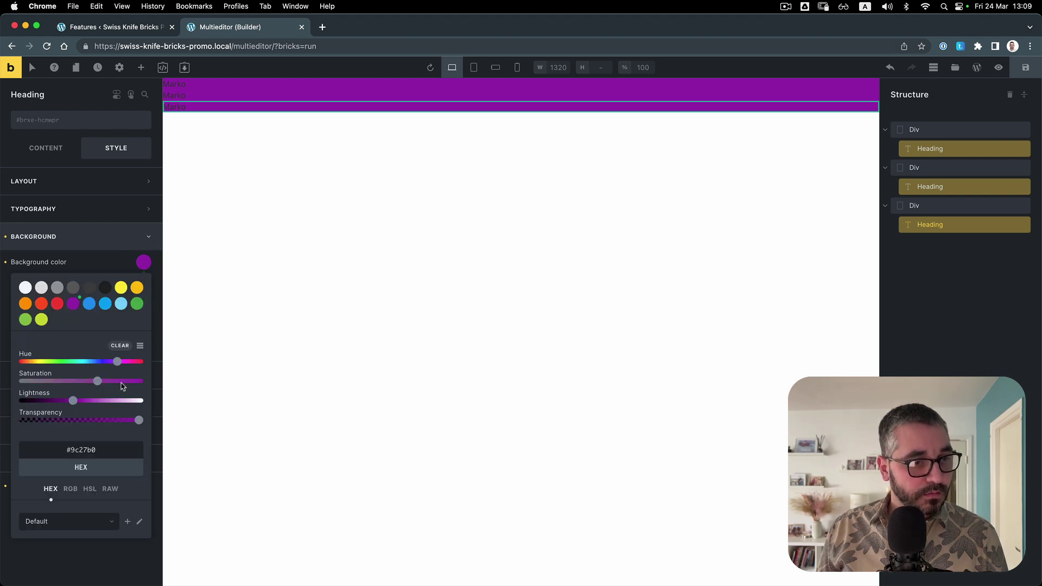
pyautogui.click(120, 346)
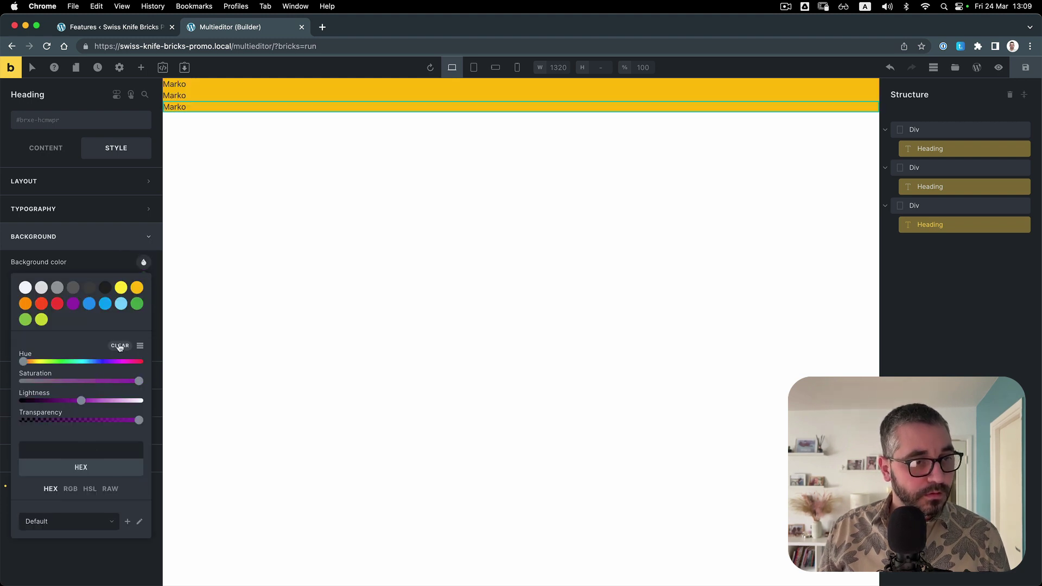
# Set the font size of the three selected Headings to 50 and their text transform to Capitalize
pyautogui.click(58, 209)
pyautogui.click(130, 257)
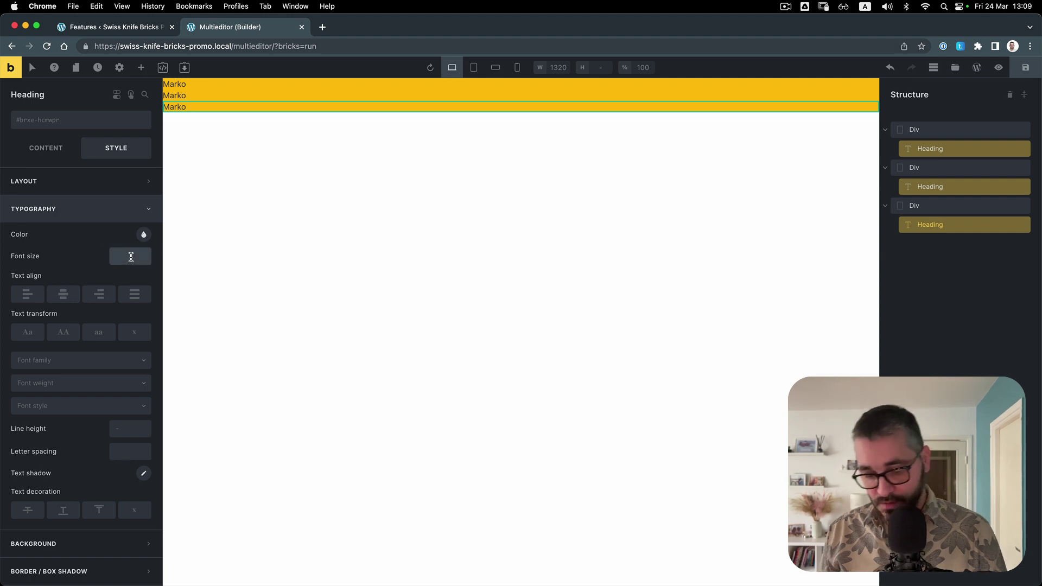
pyautogui.write('50')
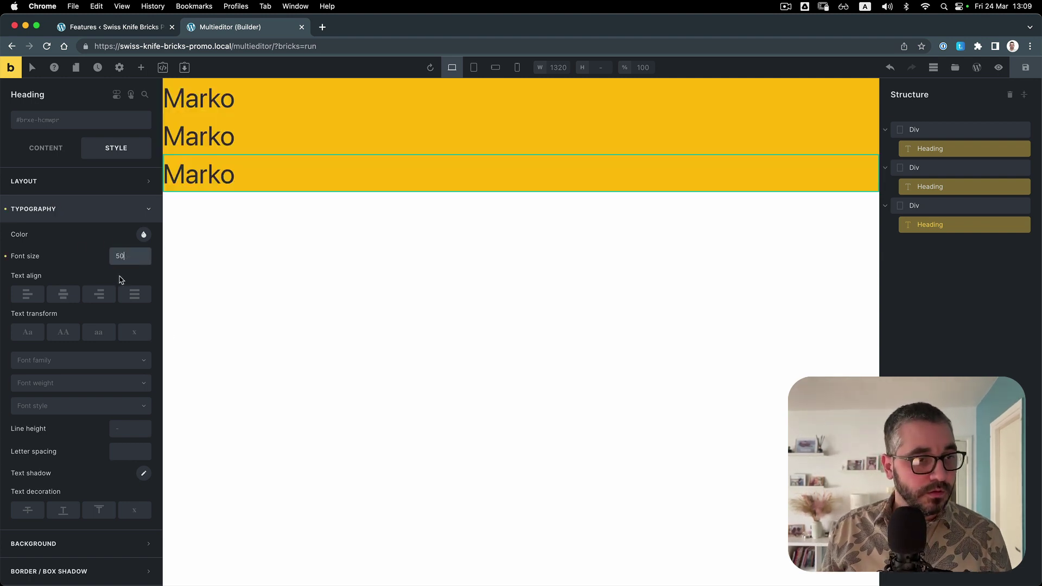
pyautogui.click(36, 337)
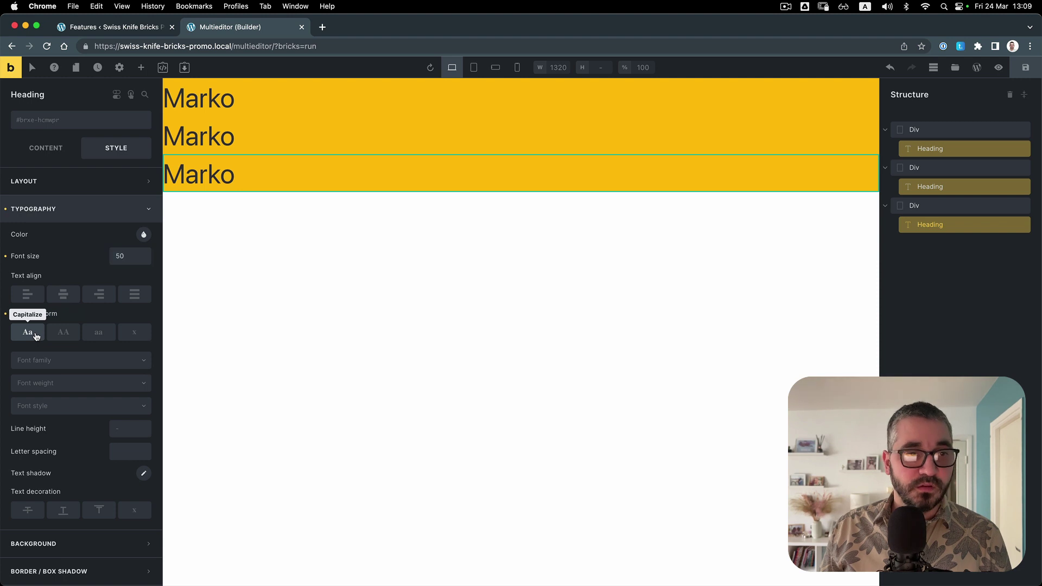
pyautogui.scroll(-3, 26, 434)
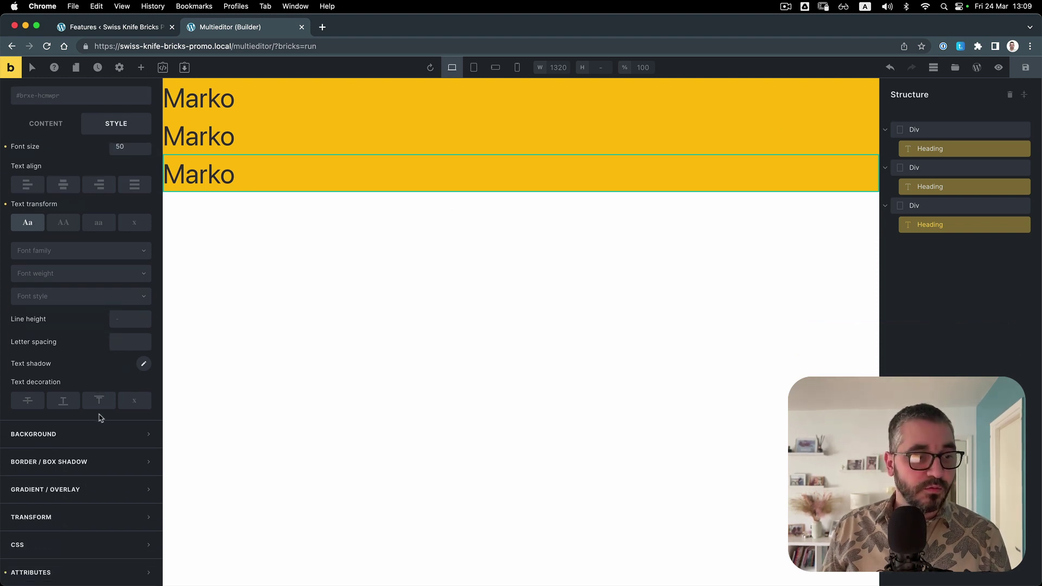
pyautogui.scroll(3, 92, 451)
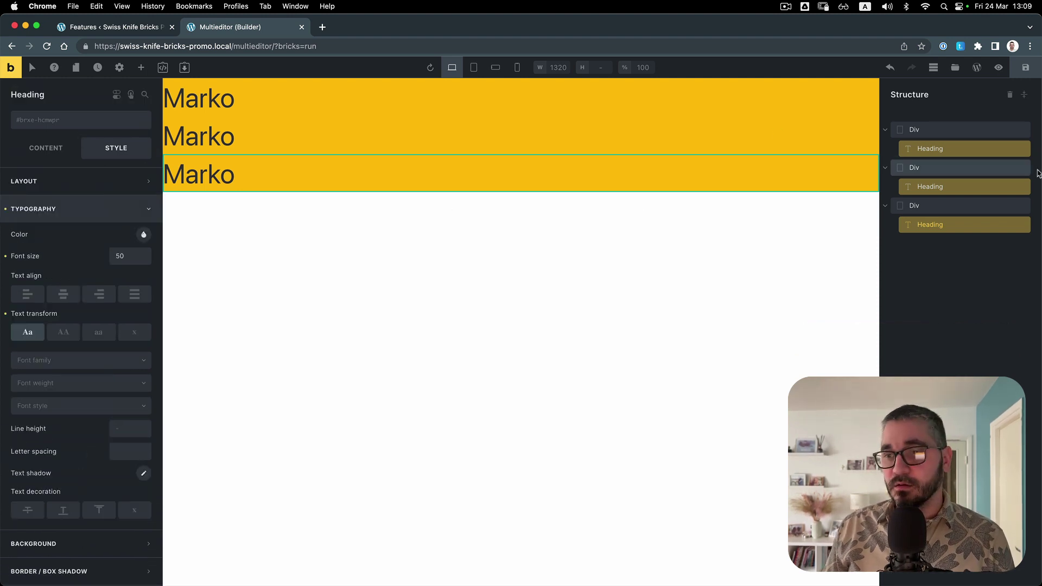
# Switch the multi-selection to the three Divs and assign them the existing CSS class .px-4
pyautogui.click(89, 121)
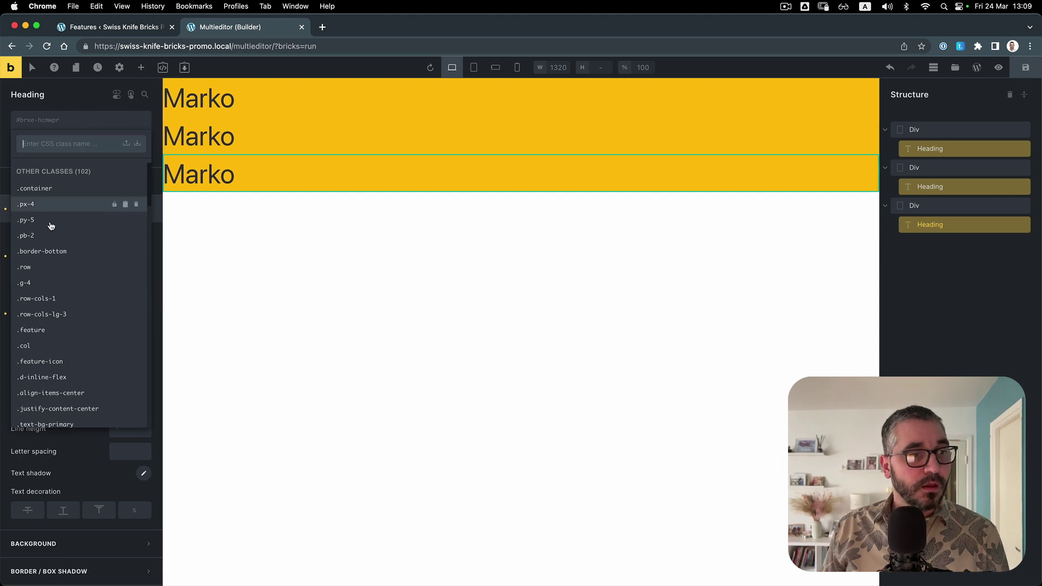
pyautogui.click(939, 130)
pyautogui.keyDown('shift'); pyautogui.click(938, 168); pyautogui.keyUp('shift')
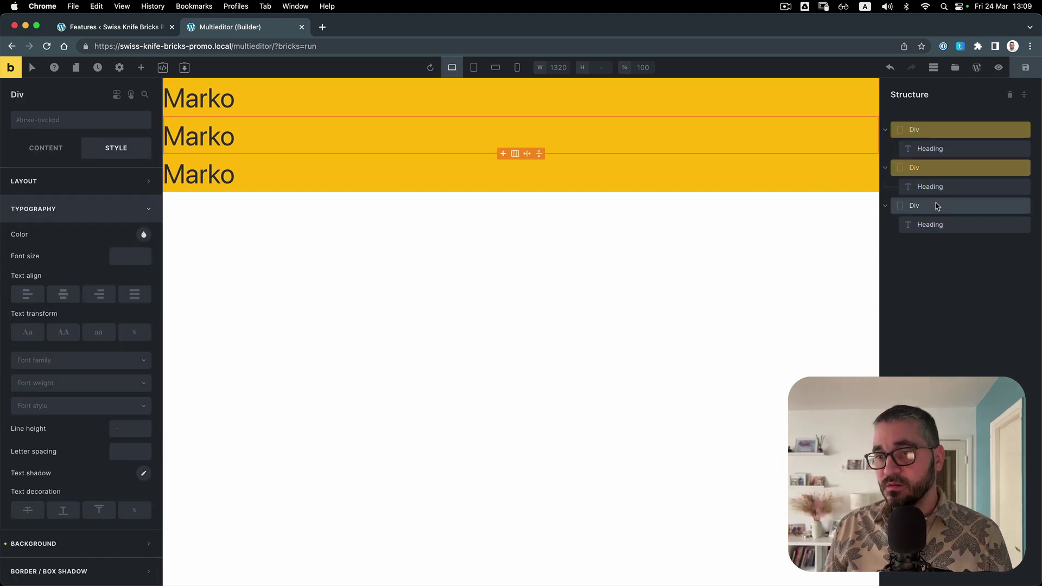
pyautogui.keyDown('shift'); pyautogui.click(935, 207); pyautogui.keyUp('shift')
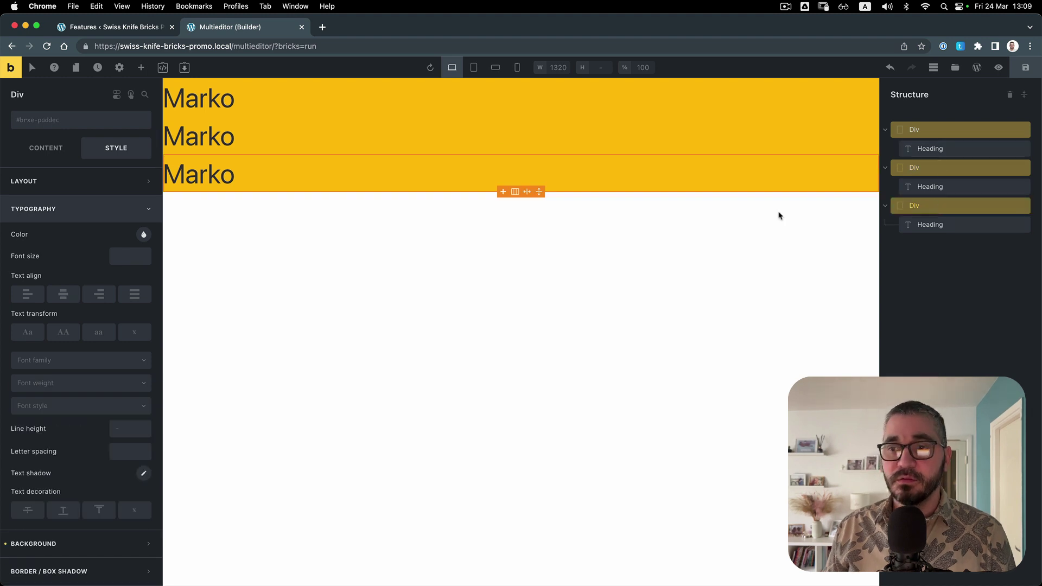
pyautogui.click(64, 120)
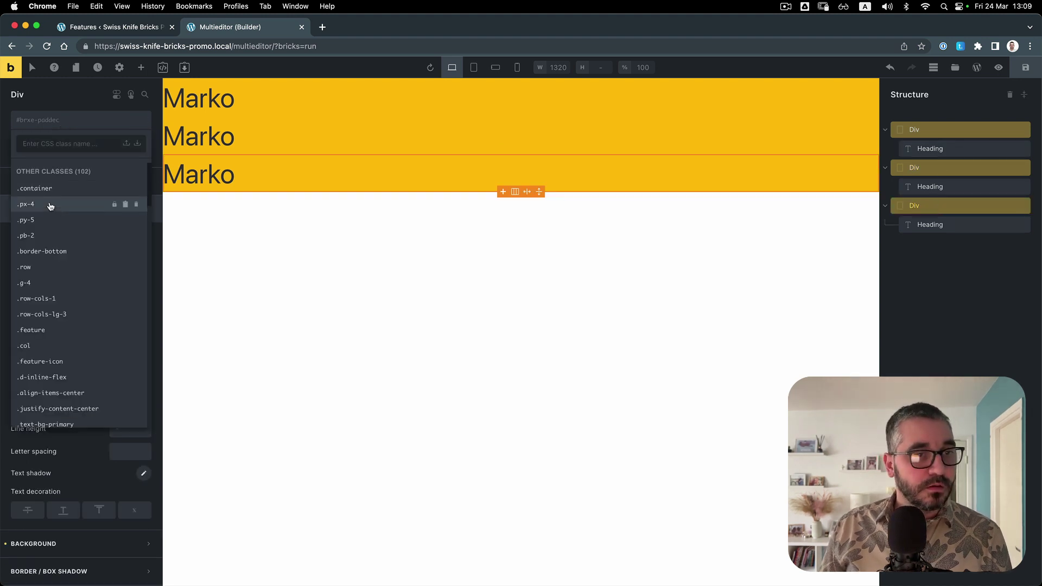
pyautogui.click(51, 205)
# Create the new CSS class m-16 and assign it to the three selected Divs together
pyautogui.click(61, 121)
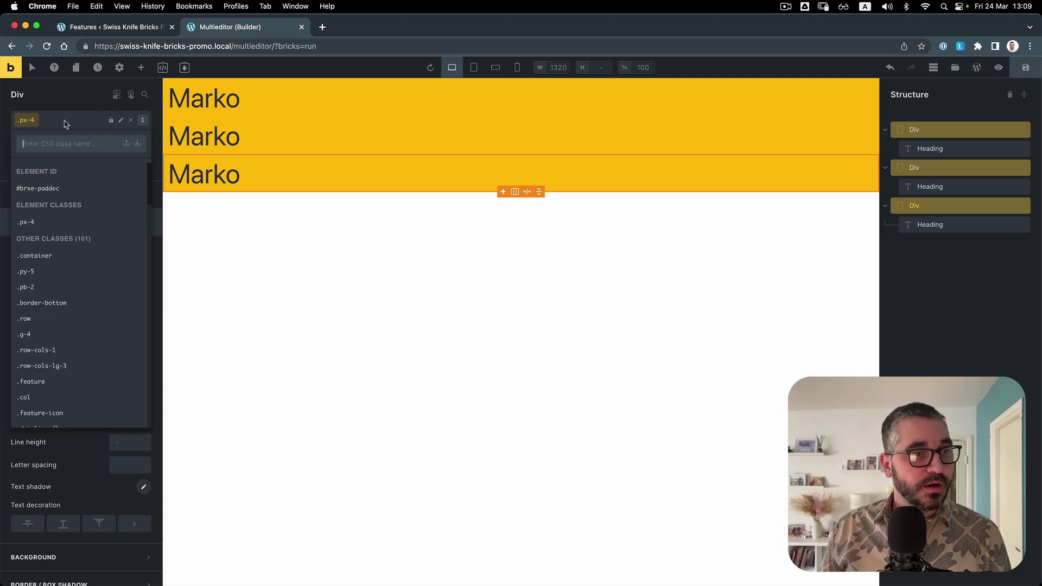
pyautogui.click(44, 120)
pyautogui.click(57, 123)
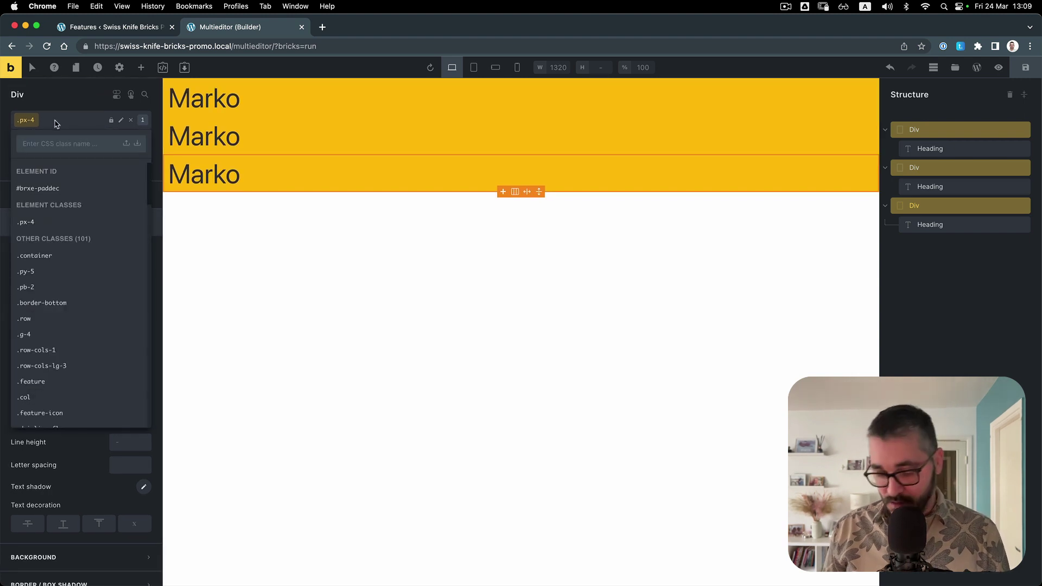
pyautogui.write('m-16')
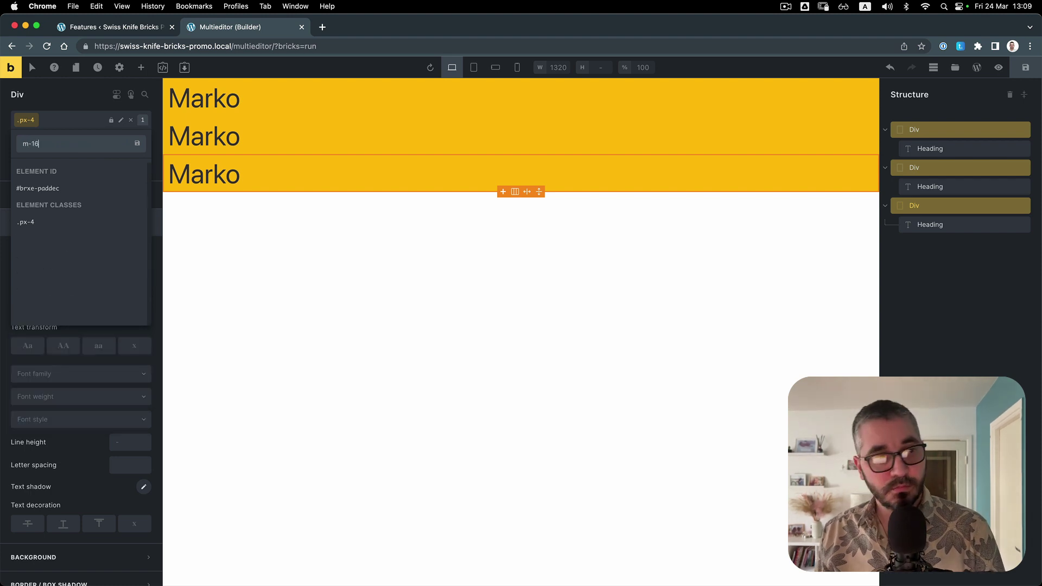
pyautogui.press('Return')
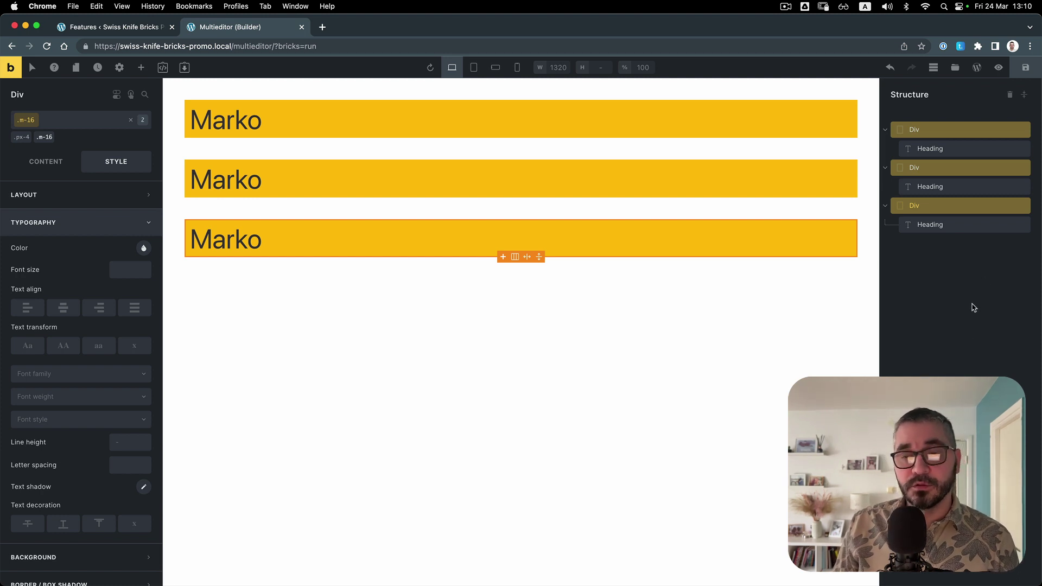
pyautogui.click(785, 7)
pyautogui.click(800, 34)
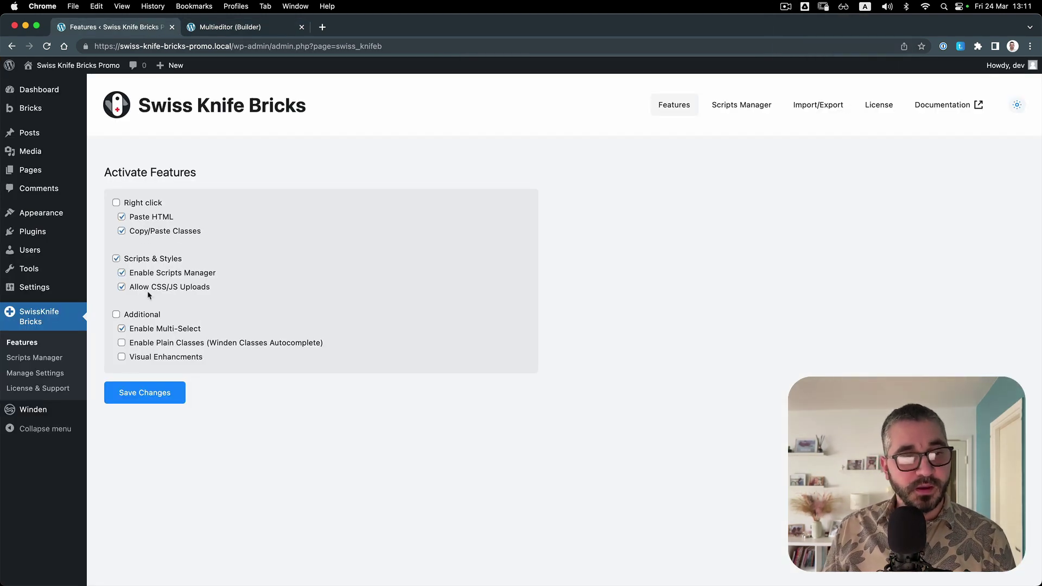
# Return to the Multieditor builder page and assign a new CSS class bg-red-300 to the first Div
pyautogui.click(223, 28)
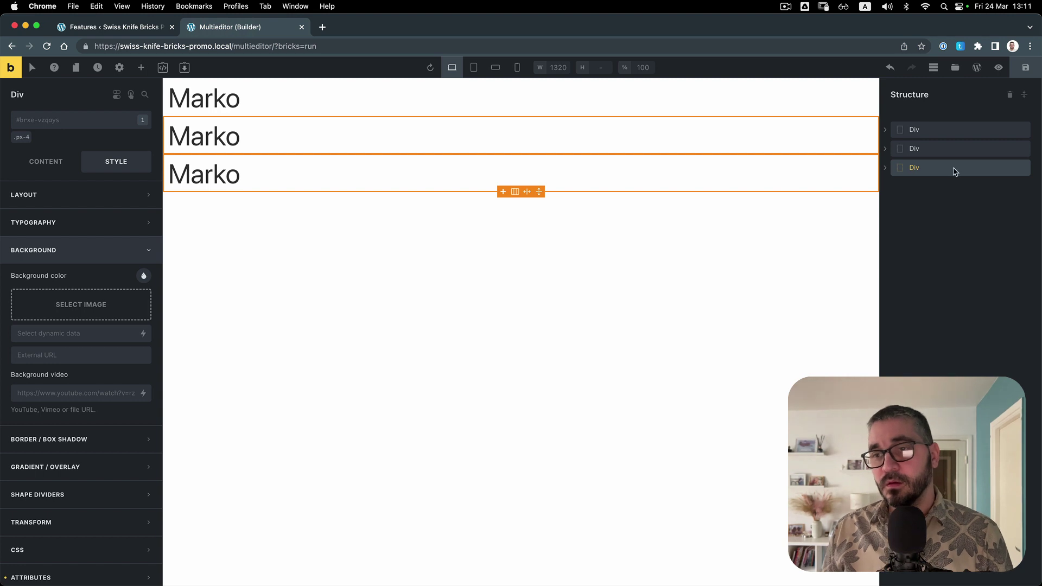
pyautogui.click(934, 132)
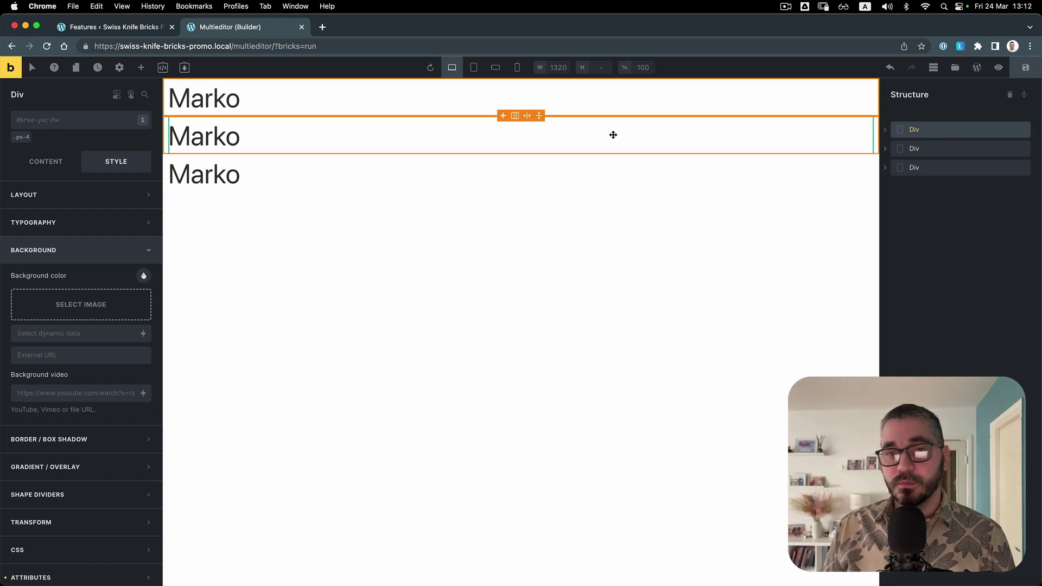
pyautogui.click(64, 121)
pyautogui.write('bg-')
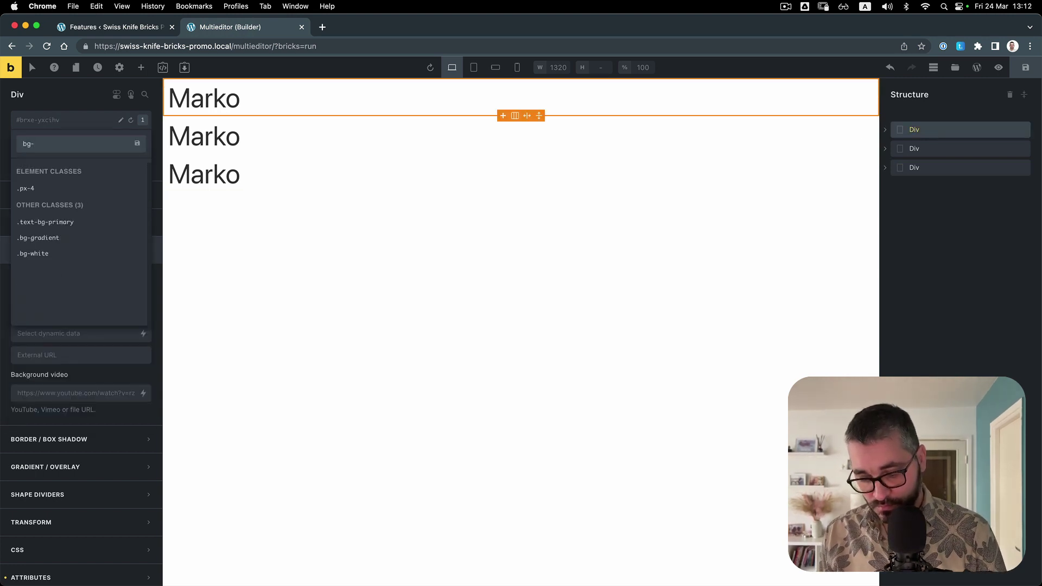
pyautogui.write('red-300')
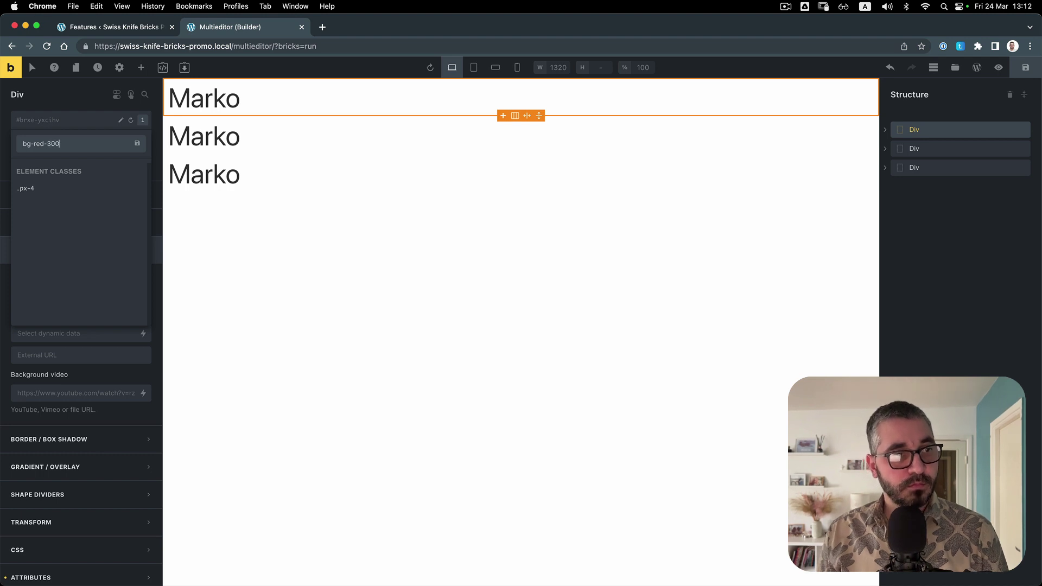
pyautogui.press('Return')
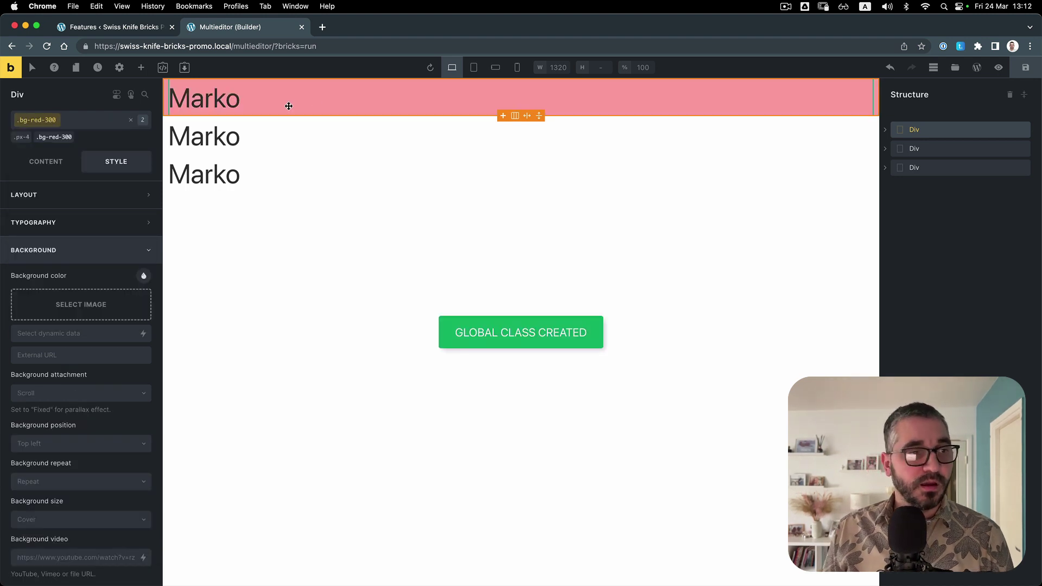
# Add another new CSS class, p-24, to the first Div
pyautogui.click(88, 122)
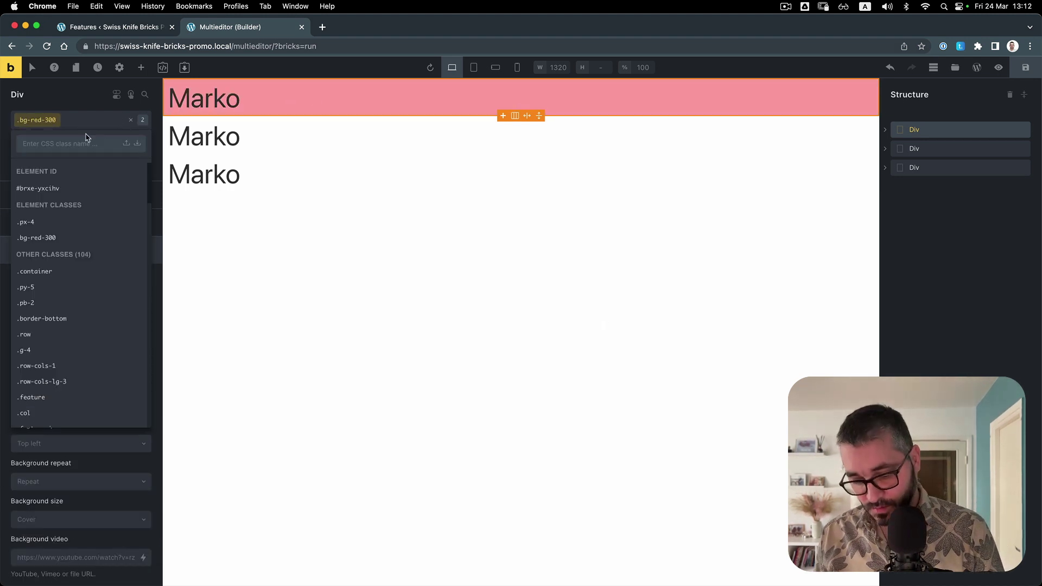
pyautogui.write('p-')
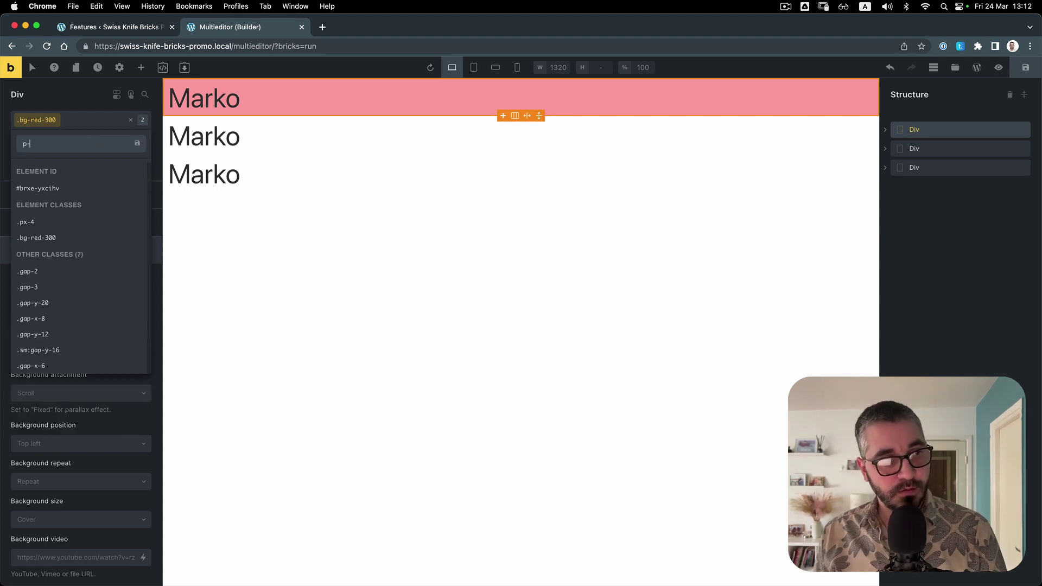
pyautogui.write('24')
pyautogui.press('Return')
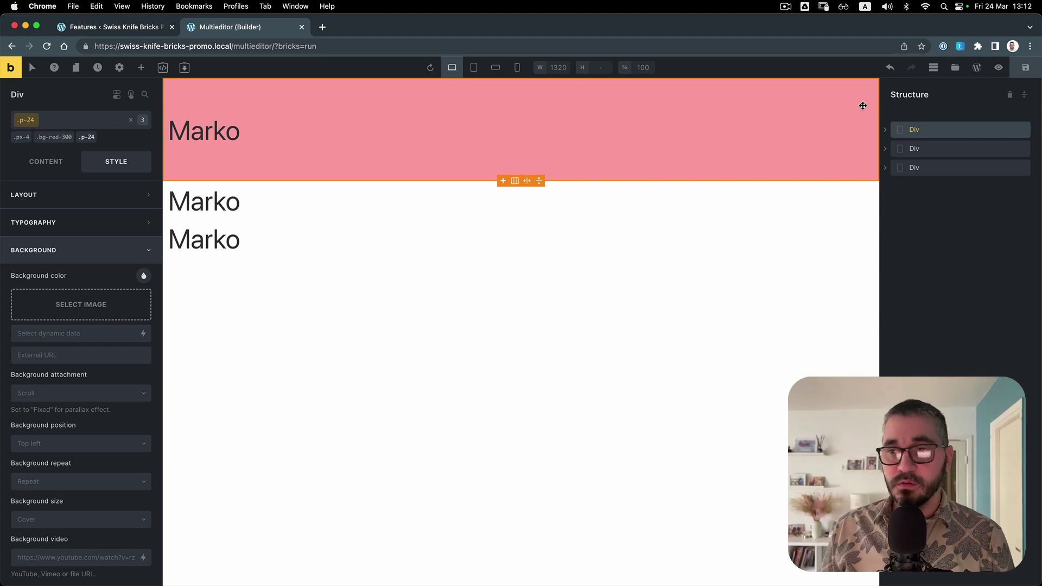
# Copy the classes of the first Div in the structure
pyautogui.press('super+z')
pyautogui.rightClick(661, 94)
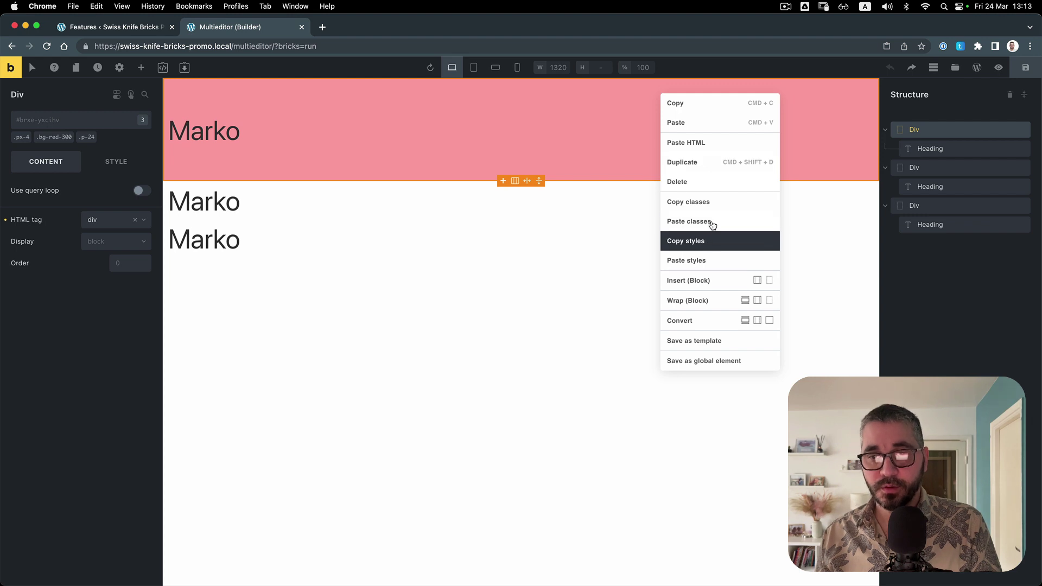
pyautogui.rightClick(932, 131)
pyautogui.rightClick(961, 131)
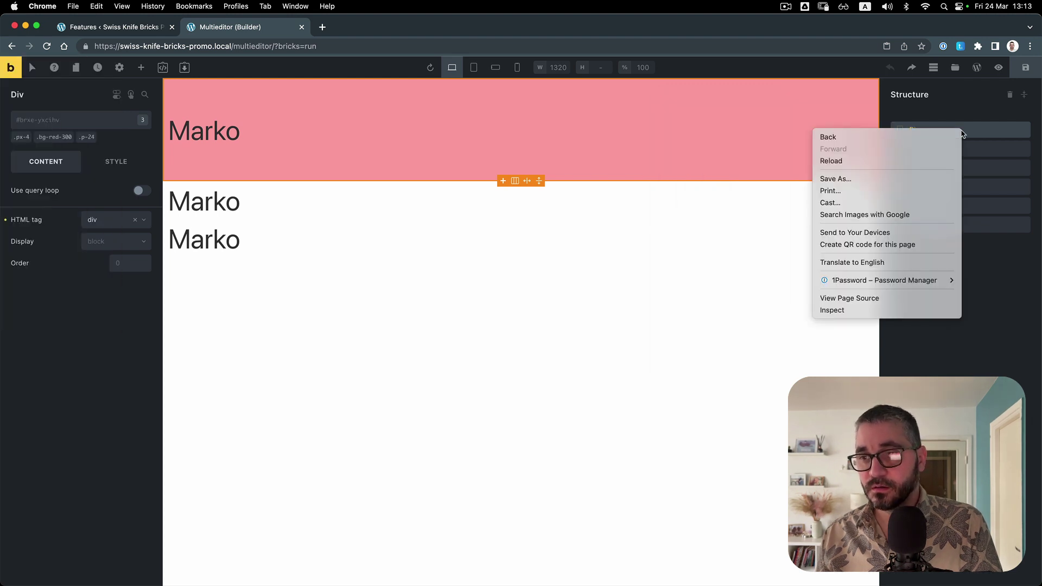
pyautogui.click(985, 135)
pyautogui.rightClick(948, 132)
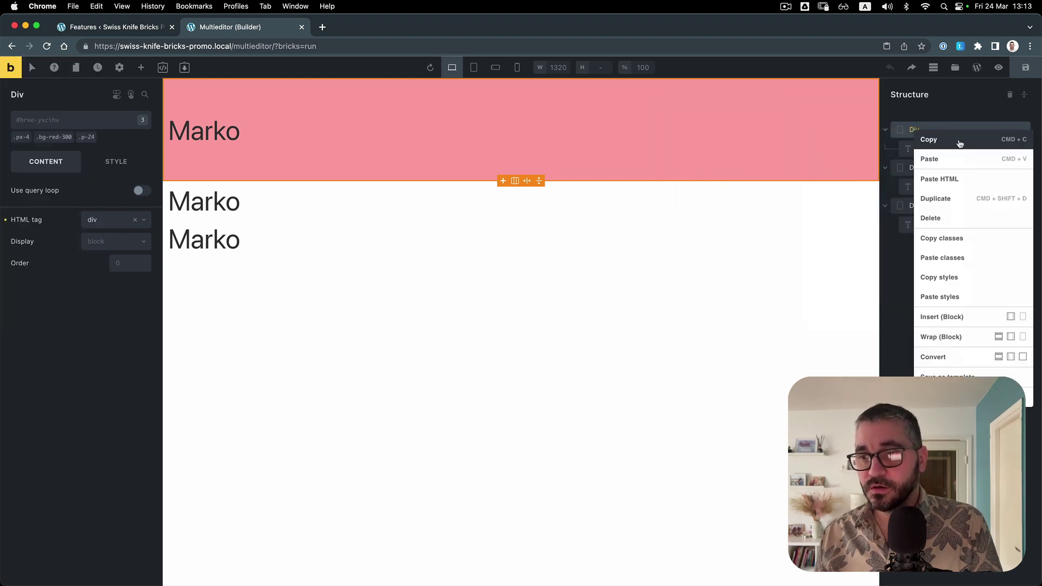
pyautogui.click(974, 243)
# Paste the copied classes onto the second Div and the third Div
pyautogui.click(936, 169)
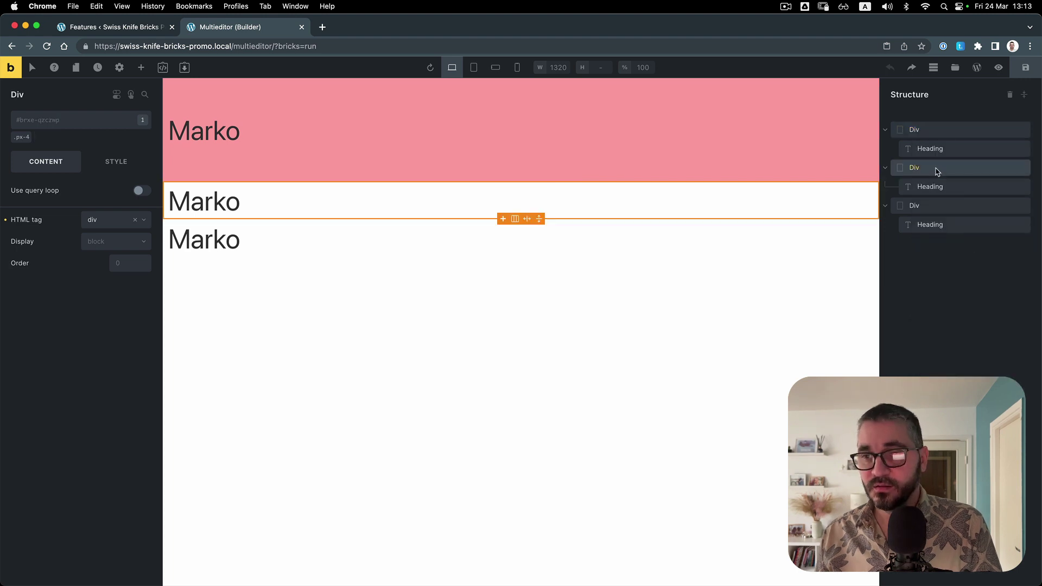
pyautogui.rightClick(936, 168)
pyautogui.click(960, 296)
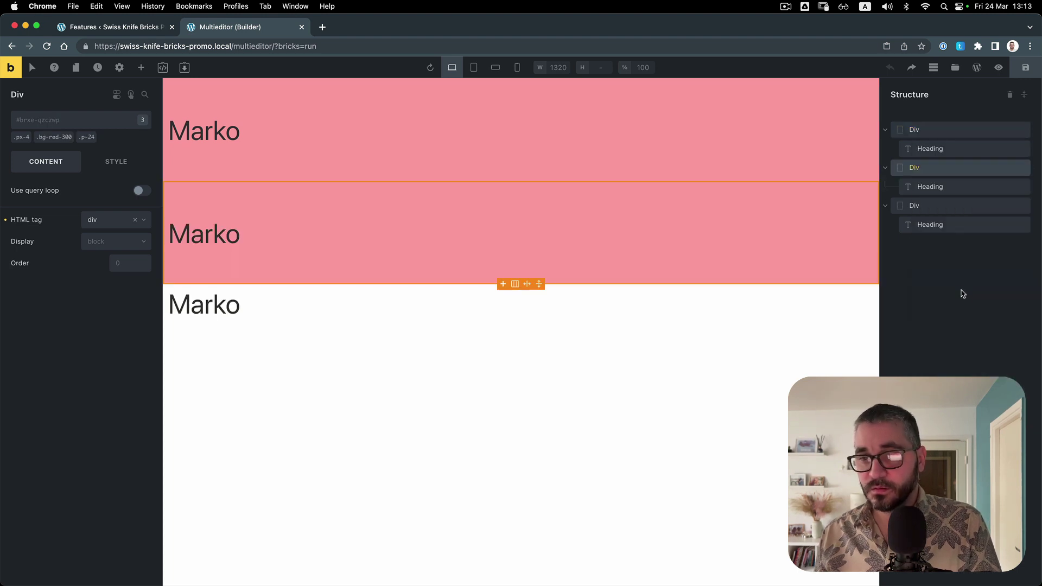
pyautogui.rightClick(948, 211)
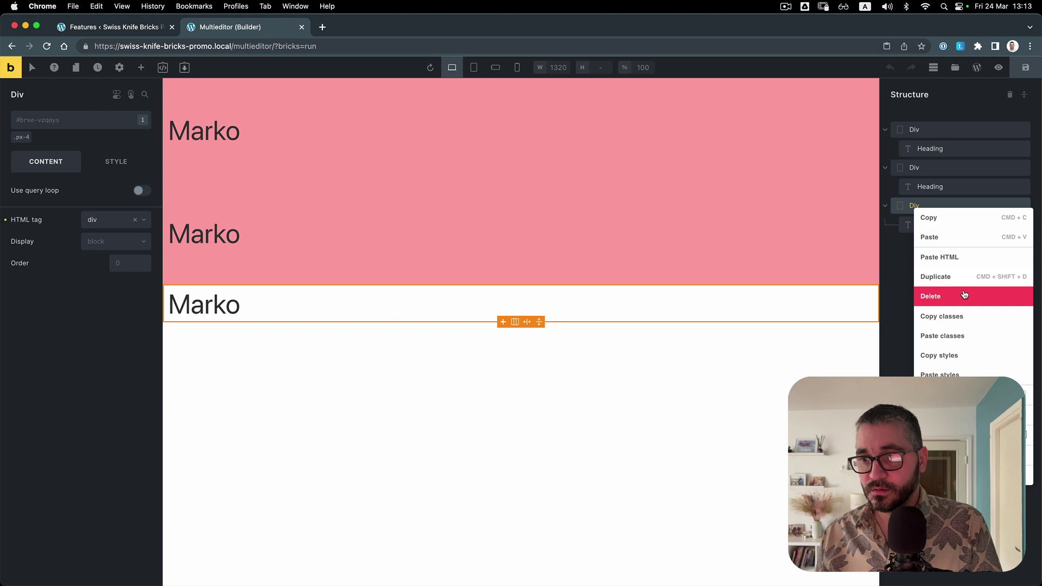
pyautogui.click(966, 334)
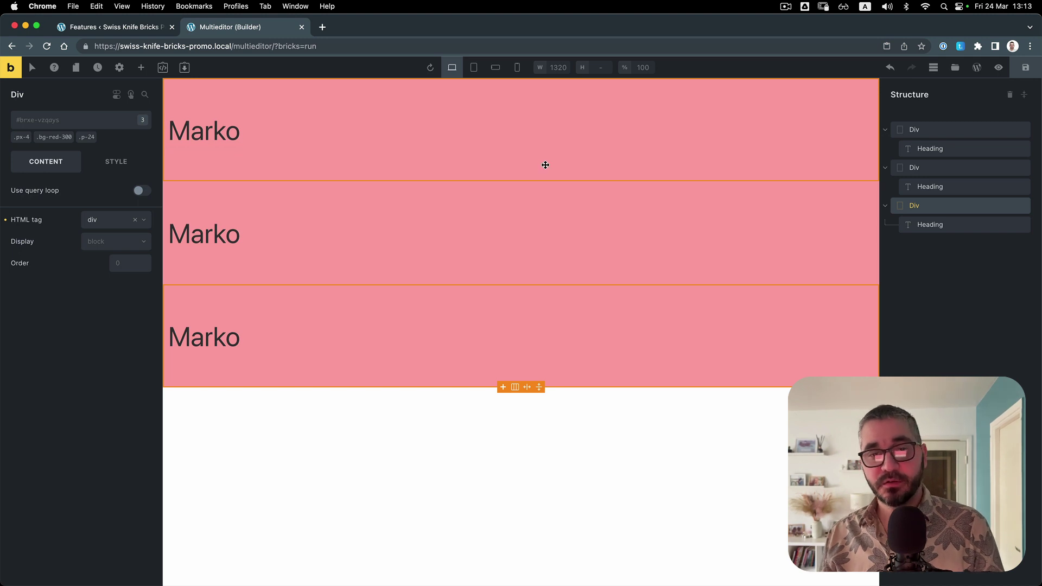
# On the Swiss Knife Bricks features page, enable Plain Classes (Winden Classes Autocomplete) and save the changes
pyautogui.hotkey('ctrl', 'shift', 'Tab')
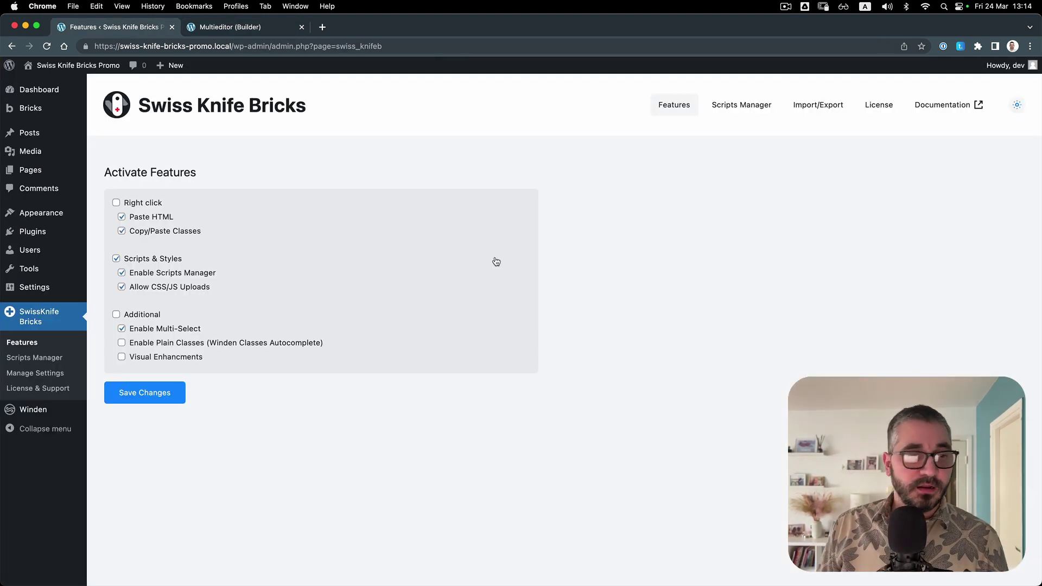
pyautogui.click(165, 344)
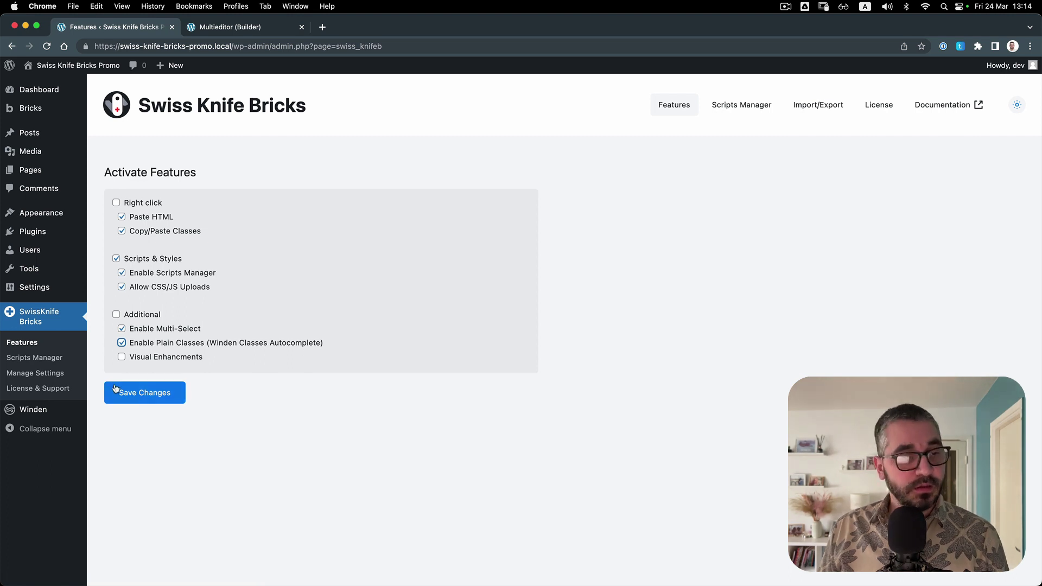
pyautogui.click(137, 397)
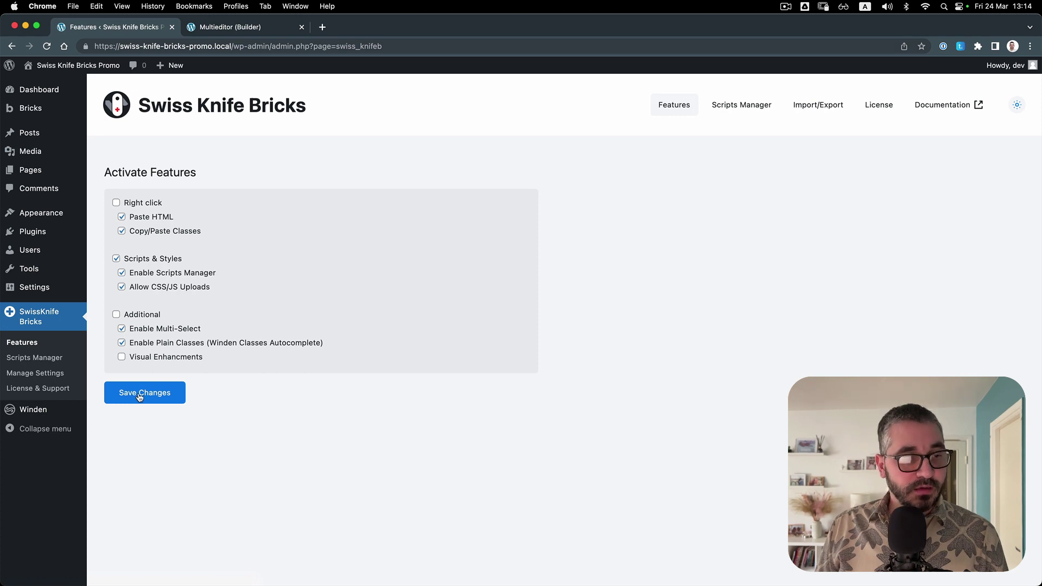
# In Winden's general settings, enable Autocomplete, save the changes and start generating the autocomplete data
pyautogui.click(37, 411)
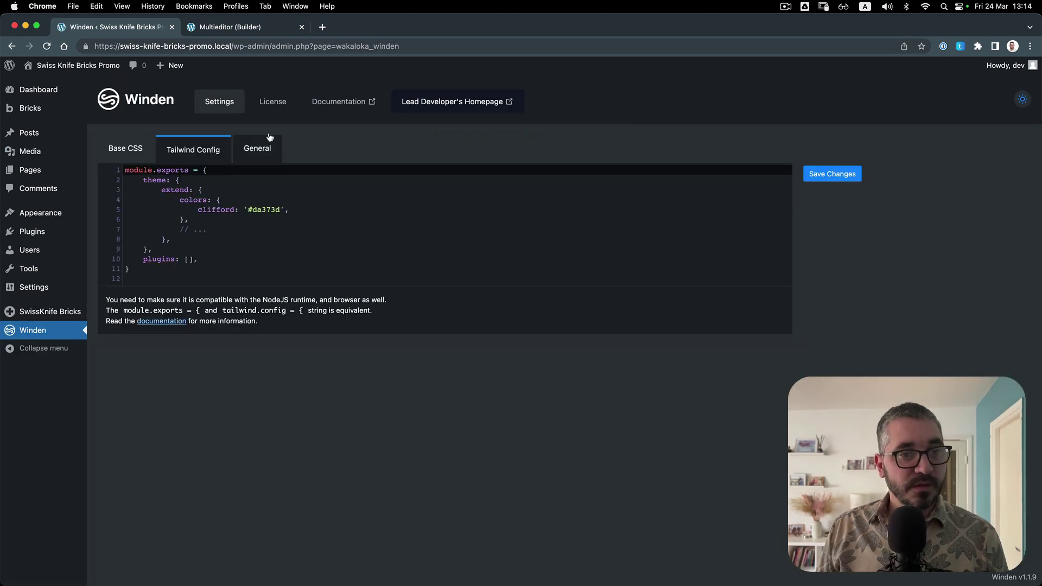
pyautogui.click(257, 149)
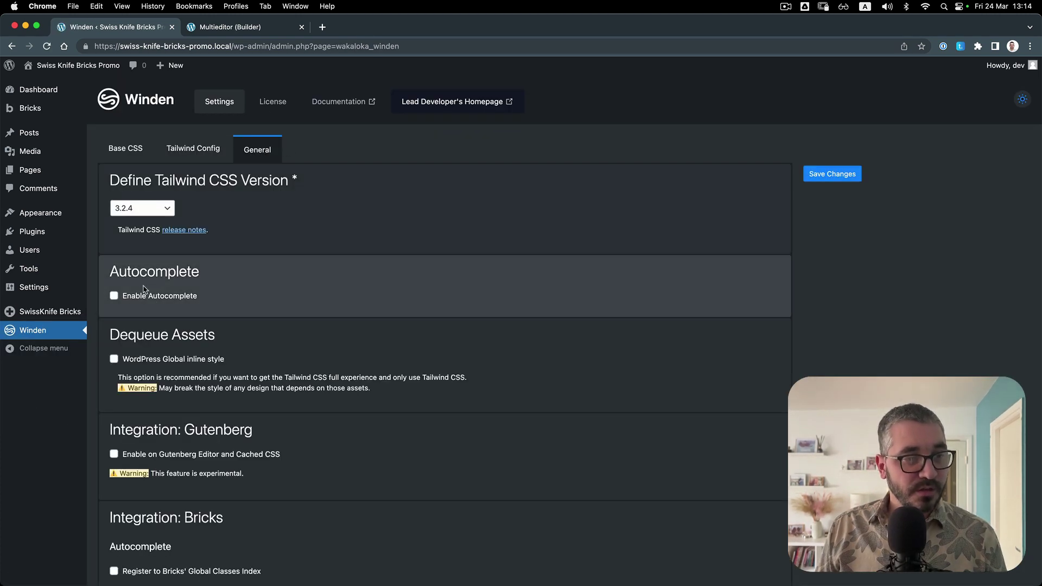
pyautogui.click(145, 295)
pyautogui.click(830, 173)
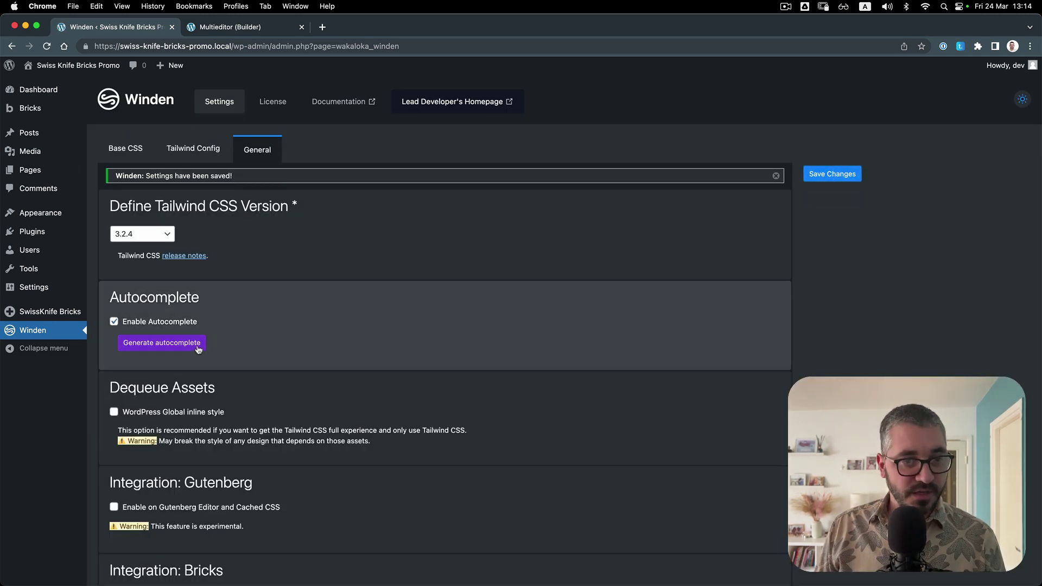
pyautogui.click(188, 344)
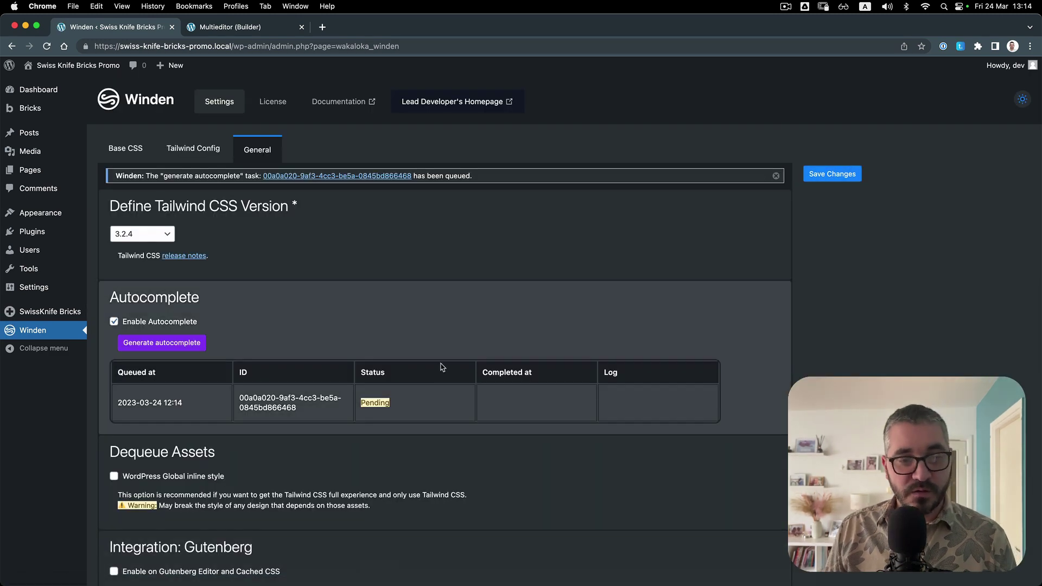
# Open the Swiss Knife Bricks Promo site folder from Local, browse to app/public/wp-content/uploads in Finder and enlarge the window
pyautogui.press('super+Tab')
pyautogui.click(714, 315)
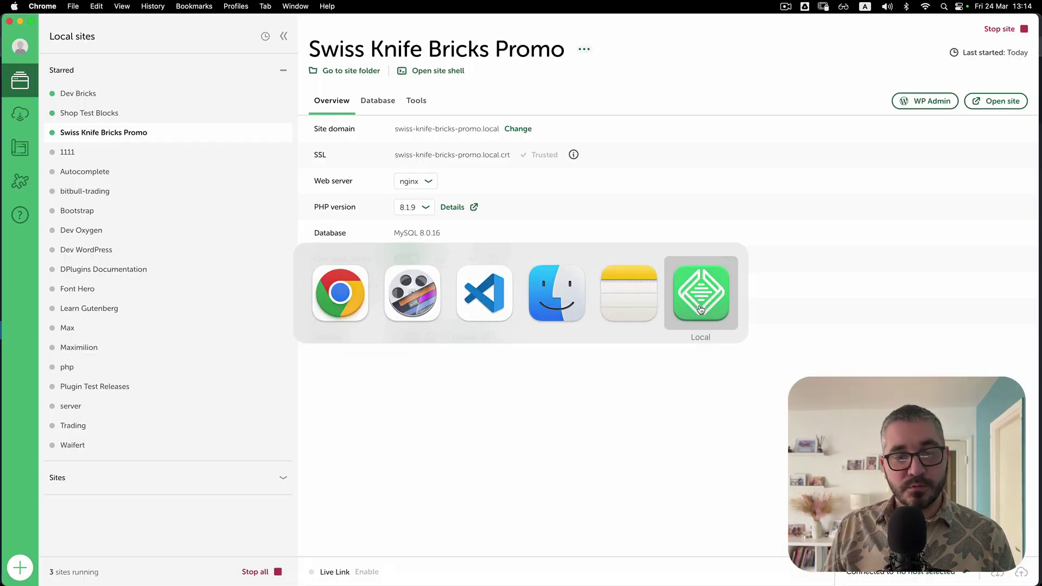
pyautogui.click(340, 71)
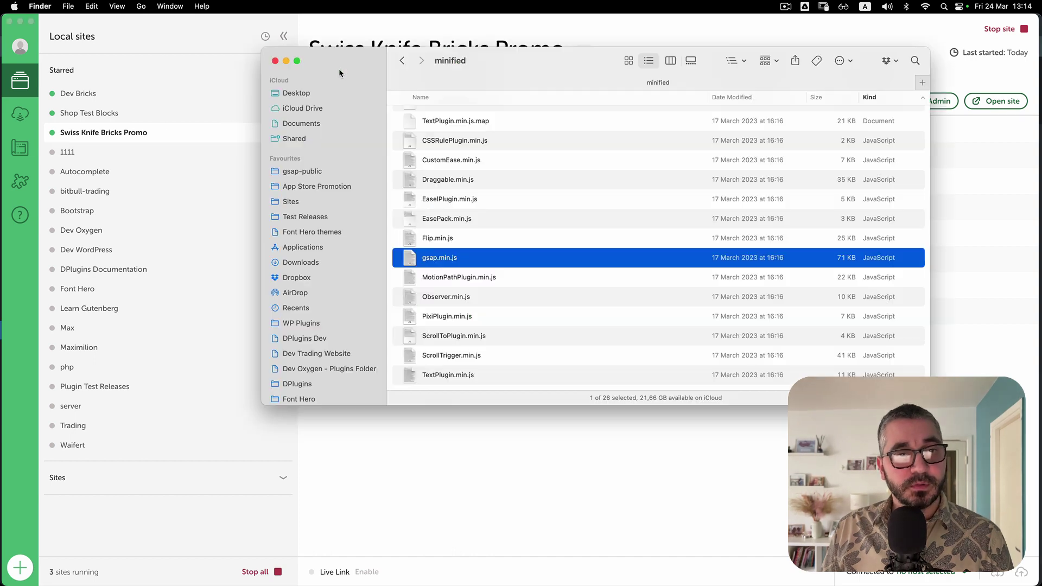
pyautogui.doubleClick(366, 91)
pyautogui.doubleClick(367, 90)
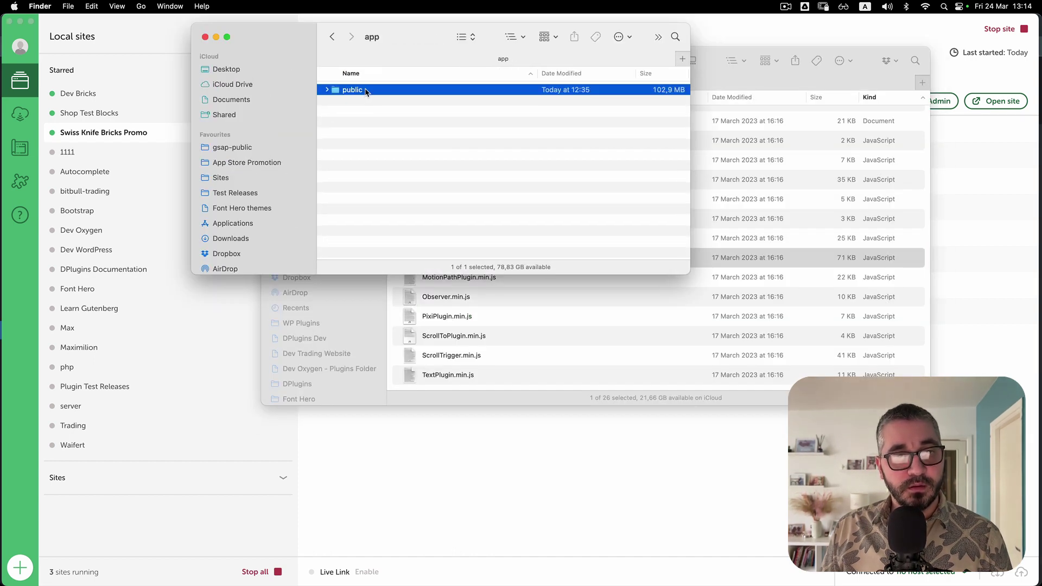
pyautogui.doubleClick(374, 199)
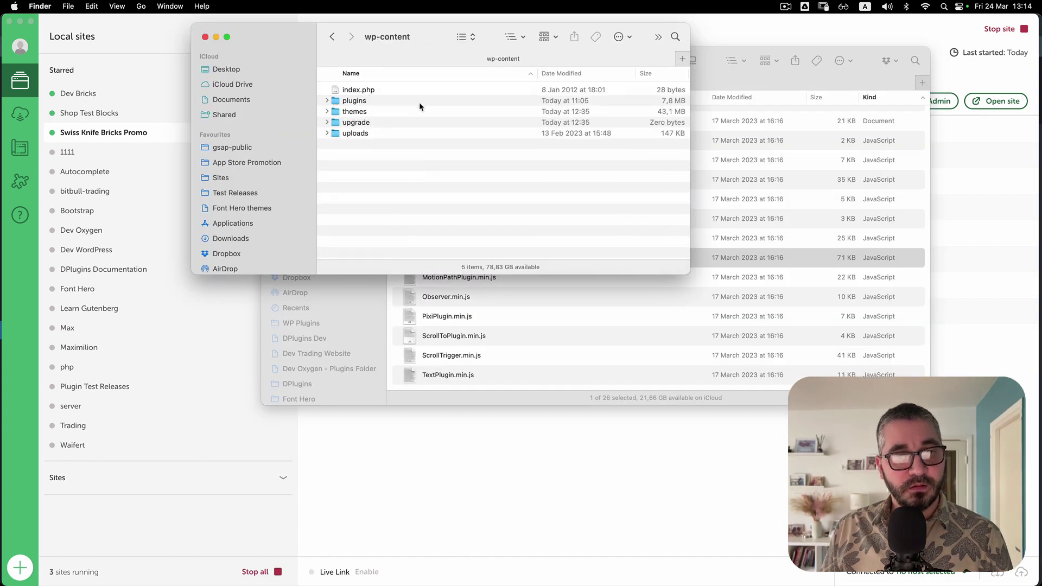
pyautogui.doubleClick(381, 134)
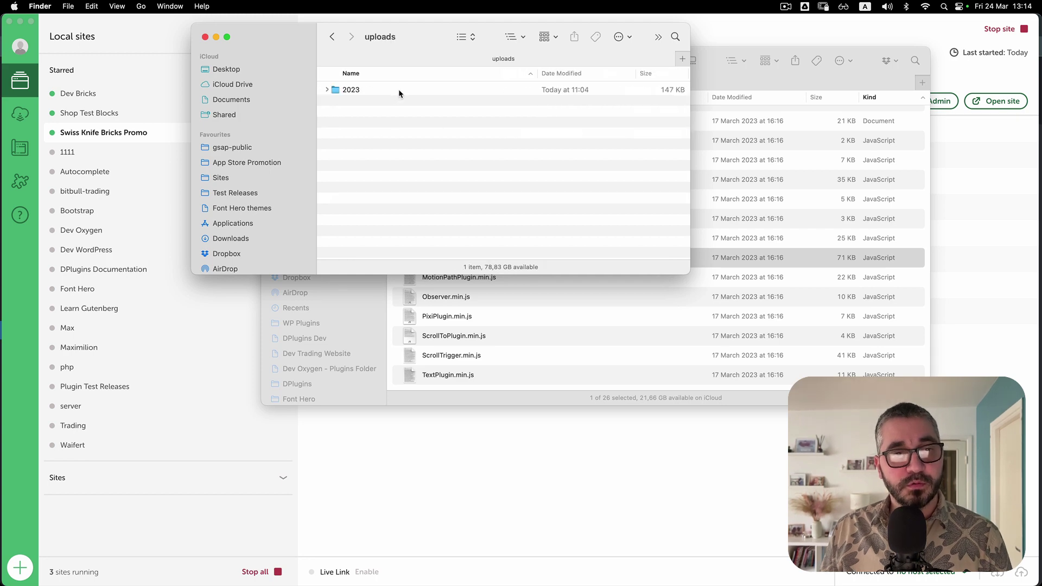
pyautogui.moveTo(686, 267); pyautogui.dragTo(778, 498)
# Check the status of the autocomplete generation task in Winden, then return to the uploads folder in Finder
pyautogui.press('super+Tab')
pyautogui.press('super+Tab')
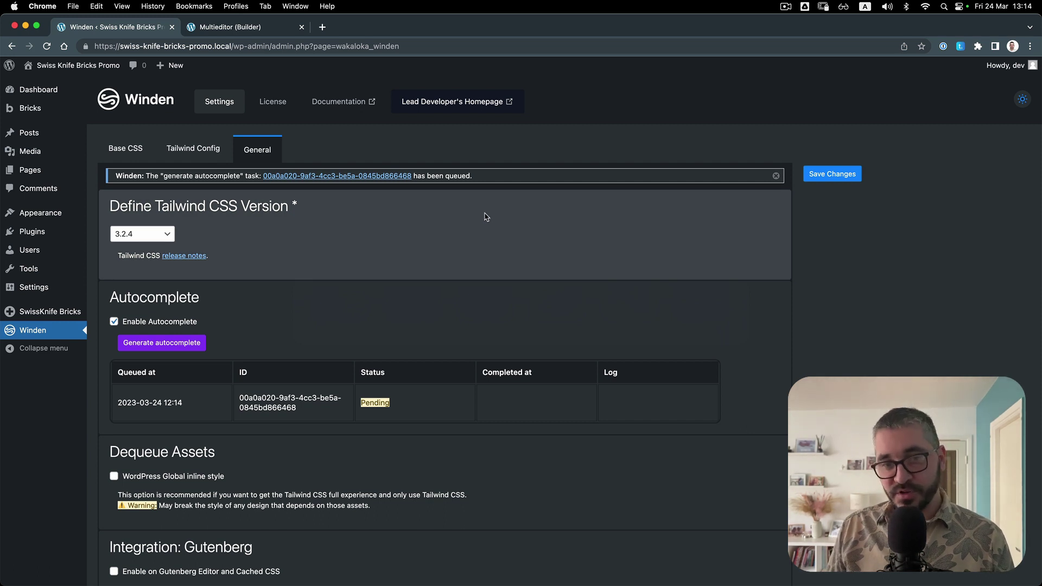
pyautogui.click(786, 7)
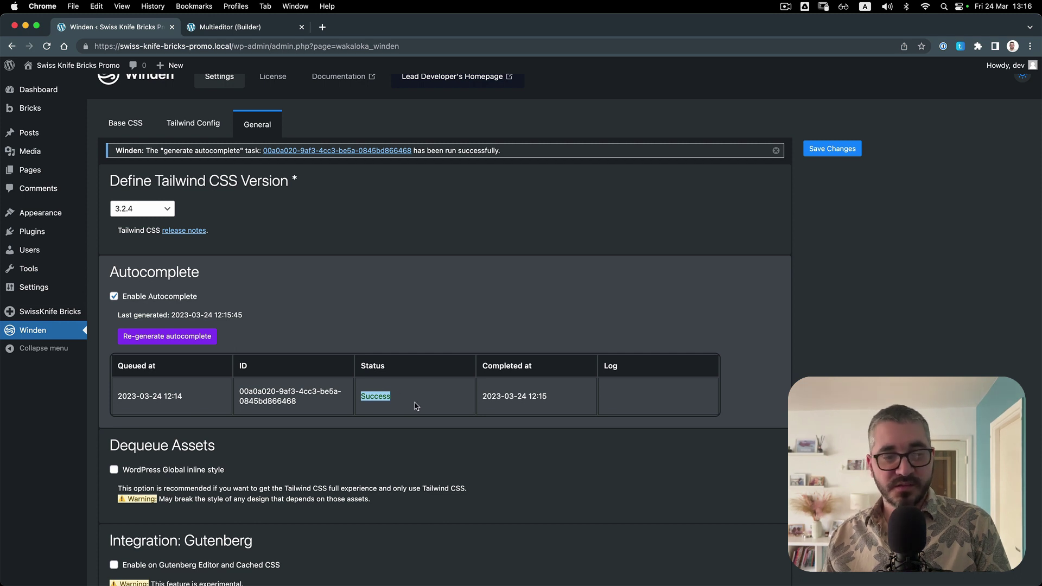
pyautogui.press('super+Tab')
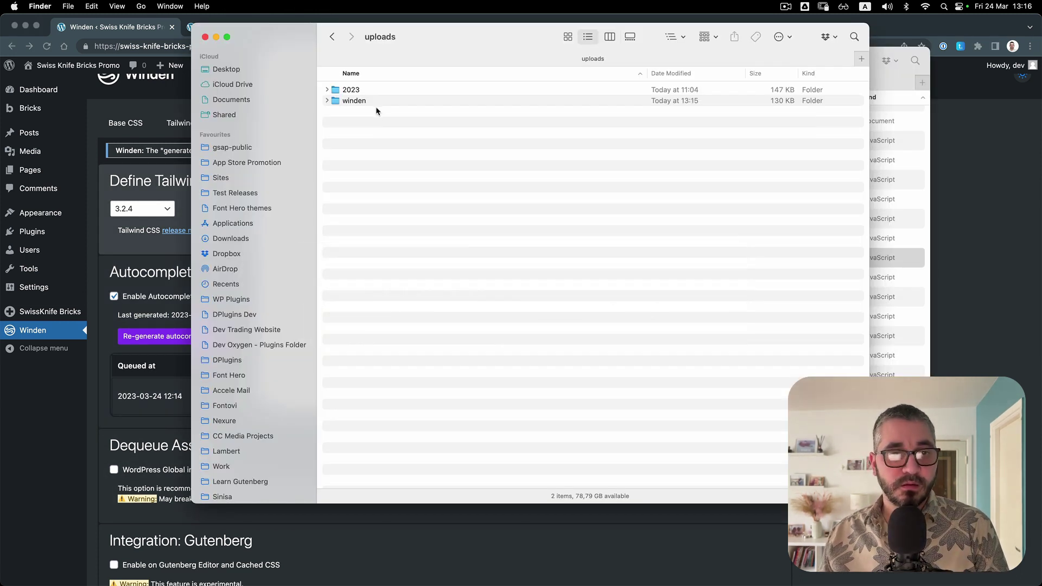
# Expand the winden and cache folders in uploads and preview the contents of autocomplete.json
pyautogui.click(391, 103)
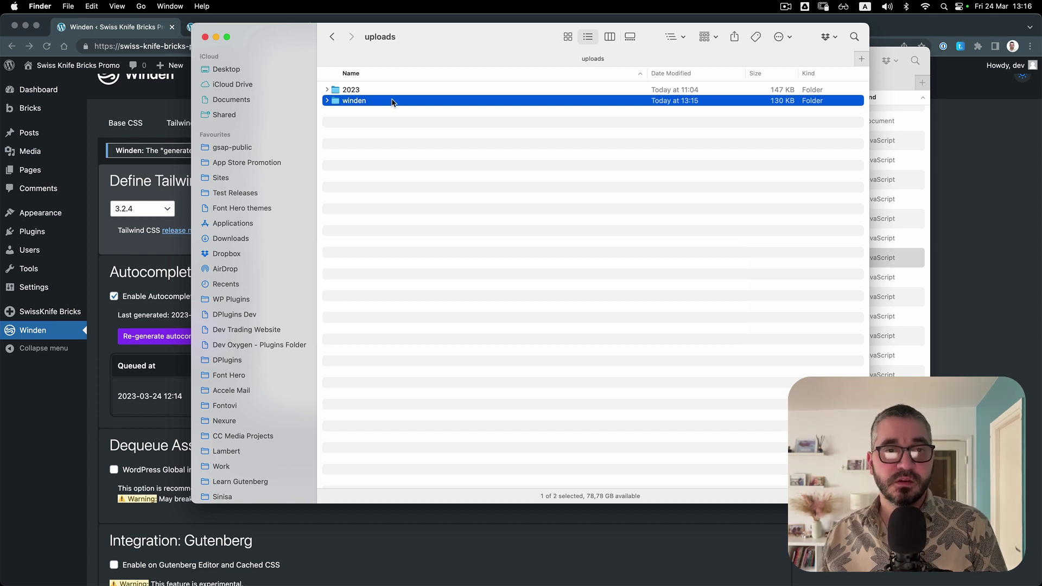
pyautogui.press('Right')
pyautogui.press('Down')
pyautogui.press('Right')
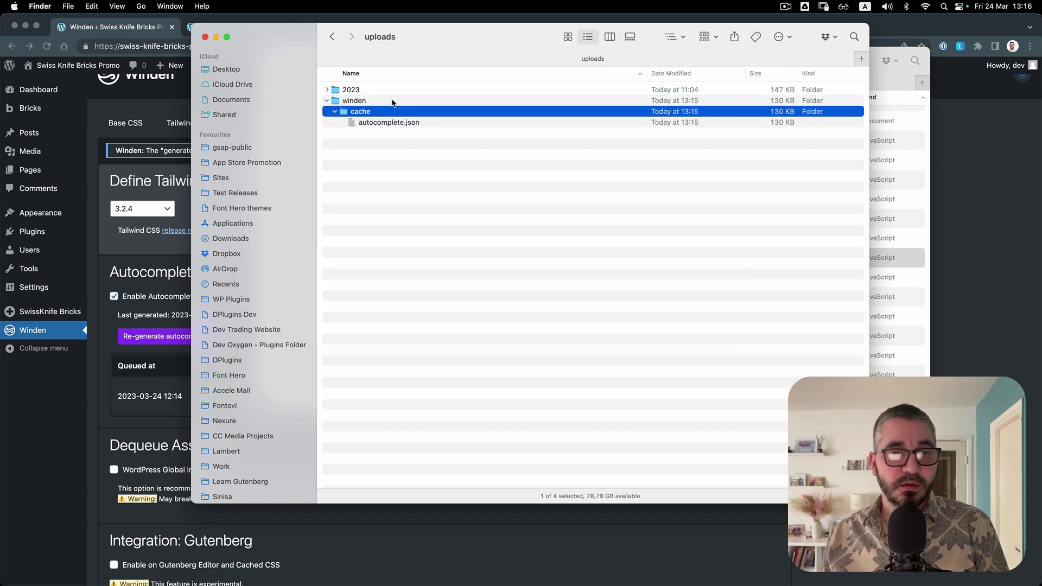
pyautogui.press('Down')
pyautogui.press('space')
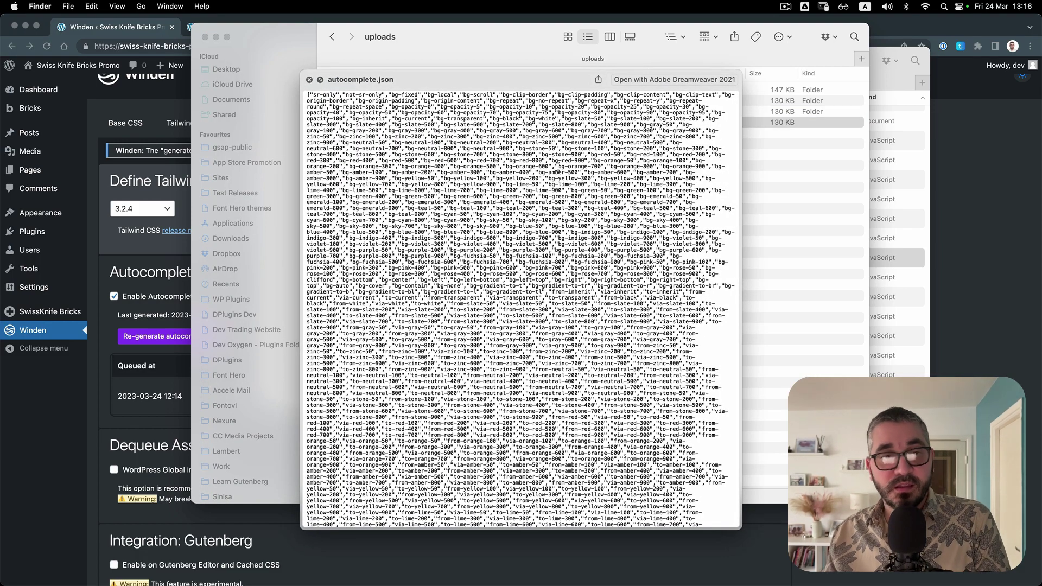
pyautogui.moveTo(440, 89); pyautogui.dragTo(628, 82)
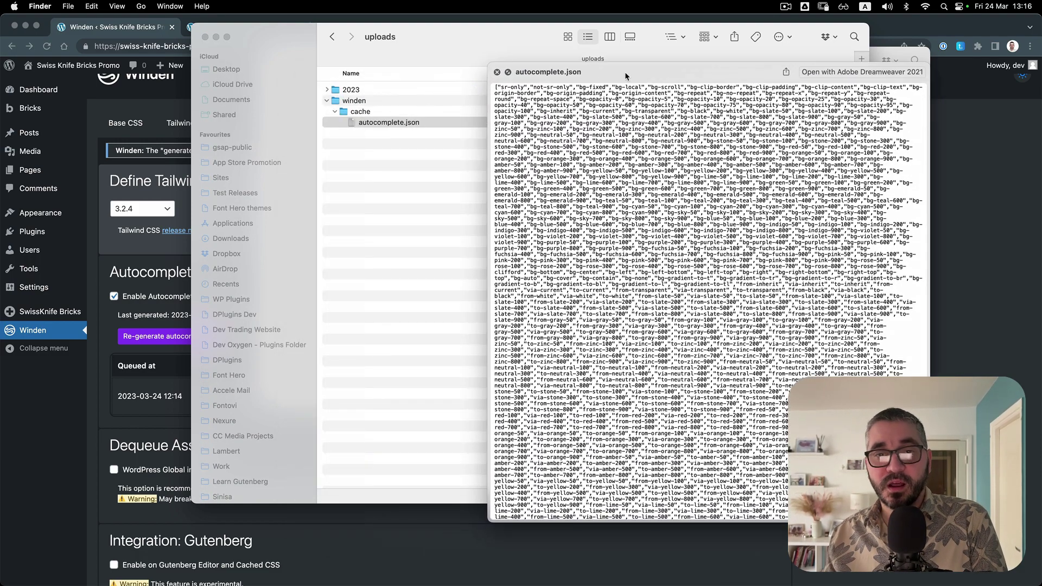
pyautogui.press('space')
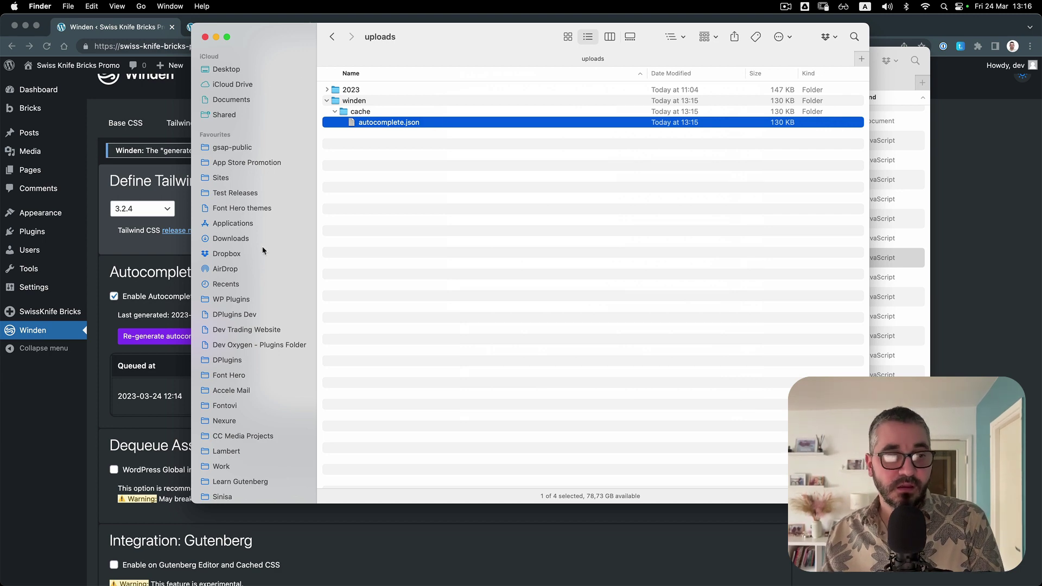
# Switch to the Multieditor builder page in Chrome and replace the Div's plain classes with the autocomplete suggestion bg-emerald-200
pyautogui.click(72, 402)
pyautogui.click(218, 23)
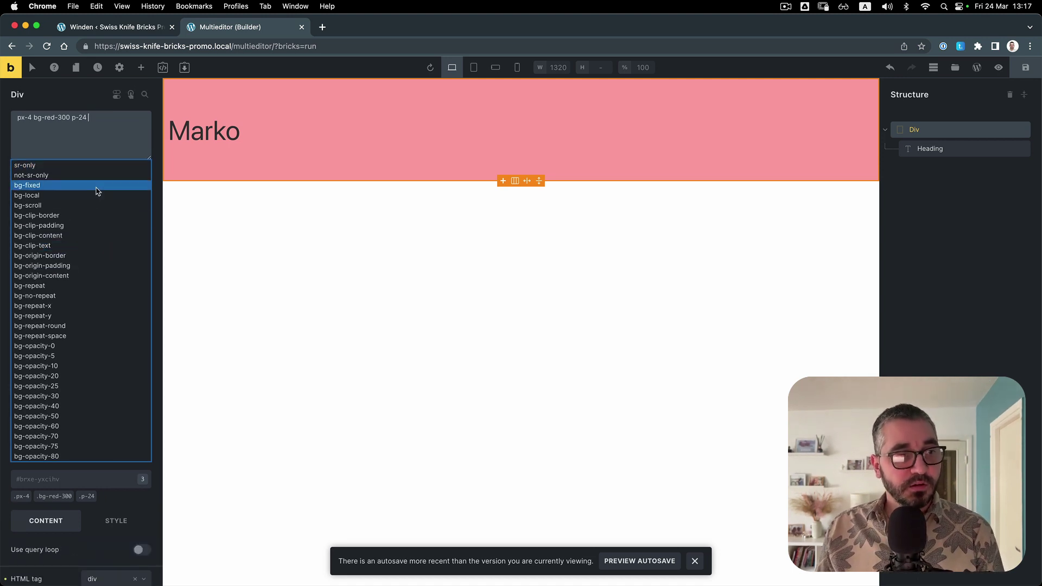
pyautogui.tripleClick(102, 117)
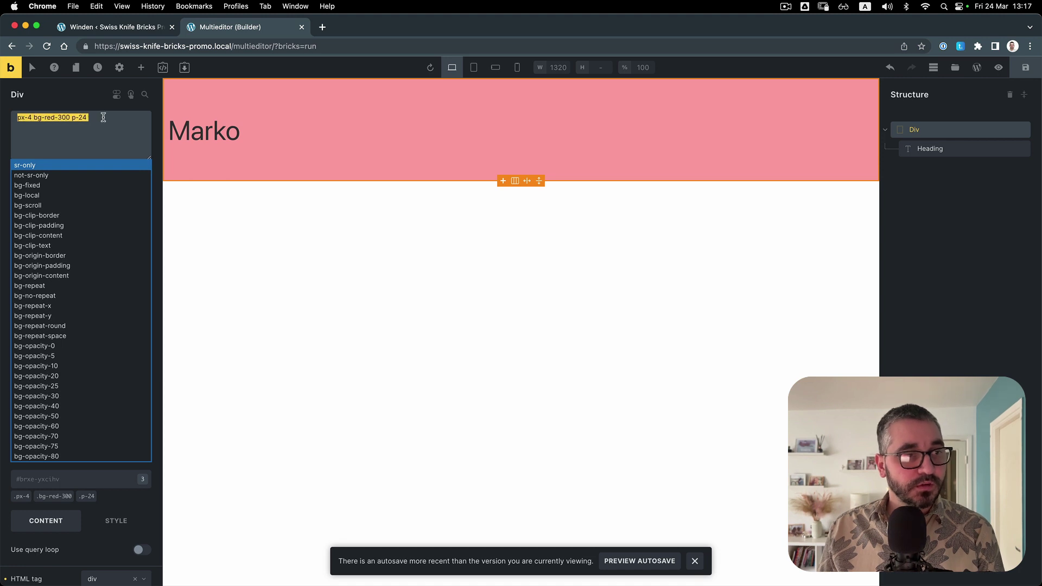
pyautogui.press('BackSpace')
pyautogui.write('bg')
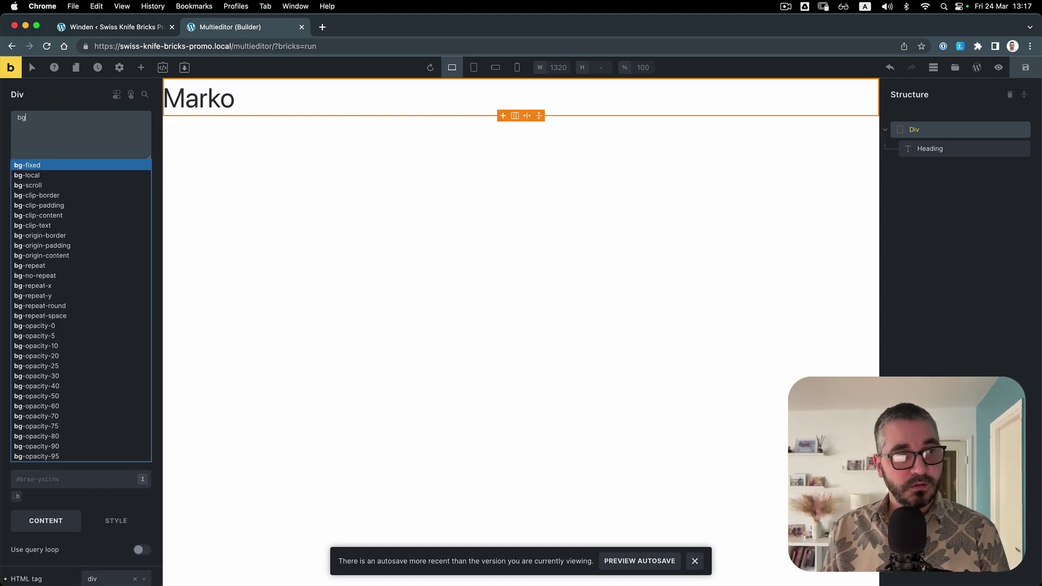
pyautogui.write('-eme')
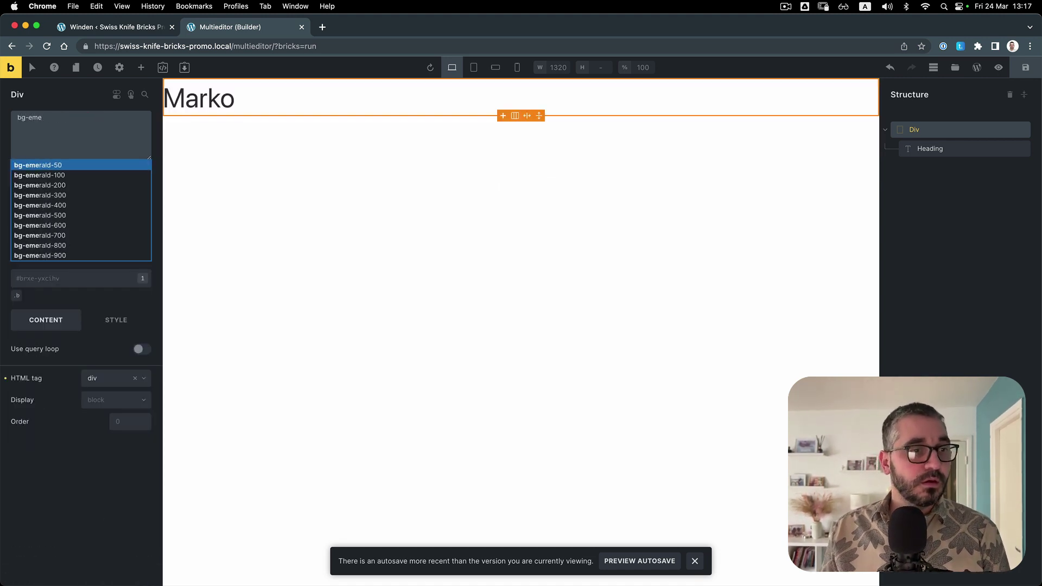
pyautogui.press('Down')
pyautogui.press('Down')
pyautogui.press('Return')
# Replace the Div's plain class with bg-emerald-700, found by entering "eme" in the class autocomplete
pyautogui.press('super+a')
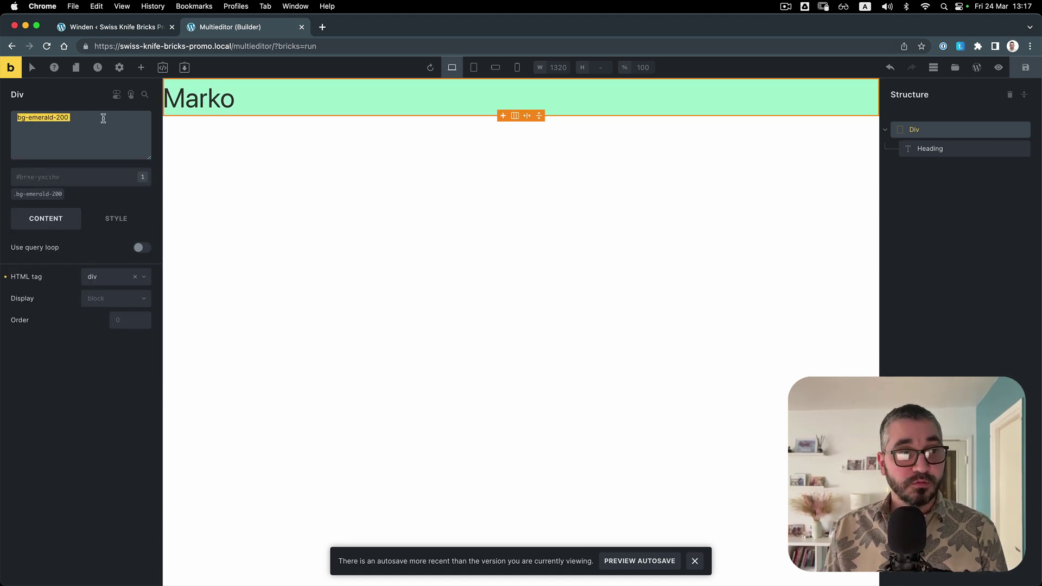
pyautogui.press('BackSpace')
pyautogui.write('ee')
pyautogui.press('Escape')
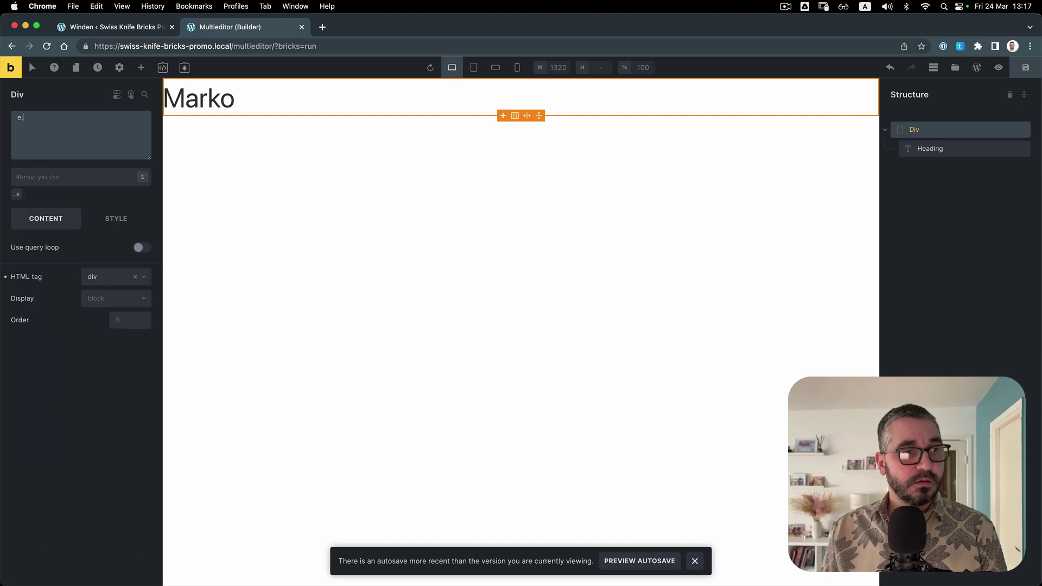
pyautogui.press('BackSpace')
pyautogui.write('eme')
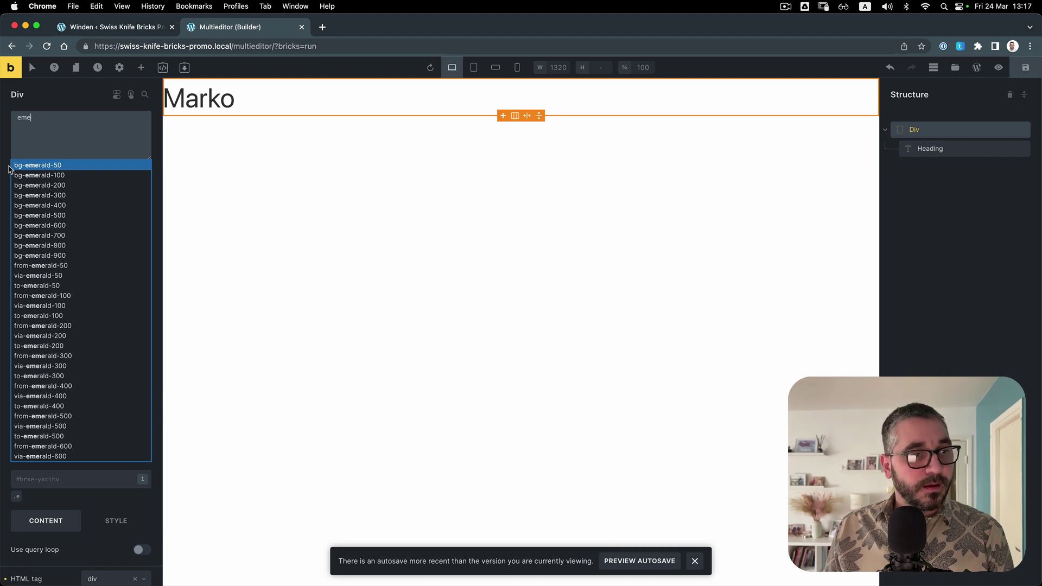
pyautogui.click(74, 236)
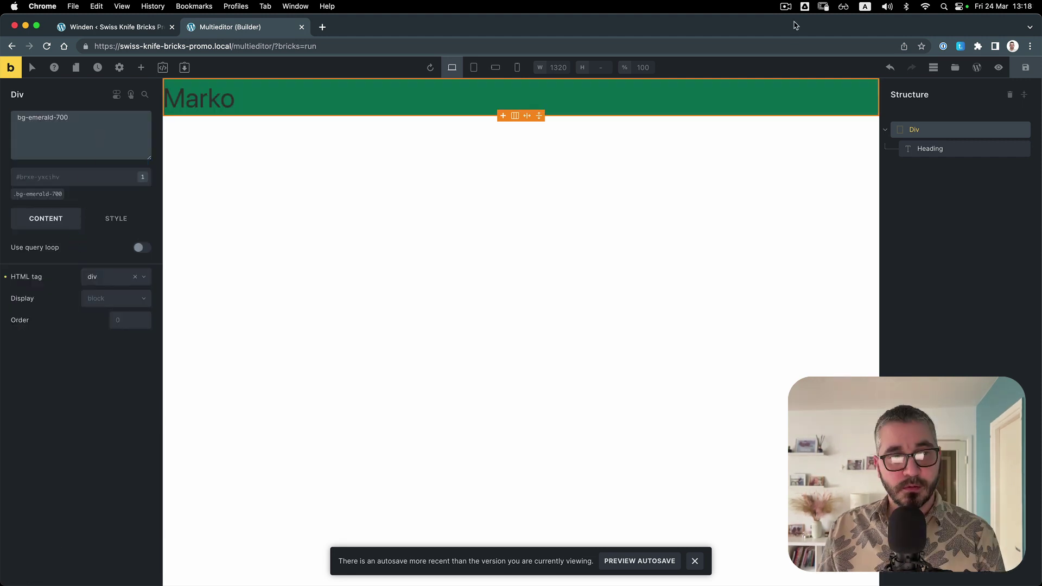
# Duplicate the Div twice and collapse the Divs in the structure tree
pyautogui.click(885, 130)
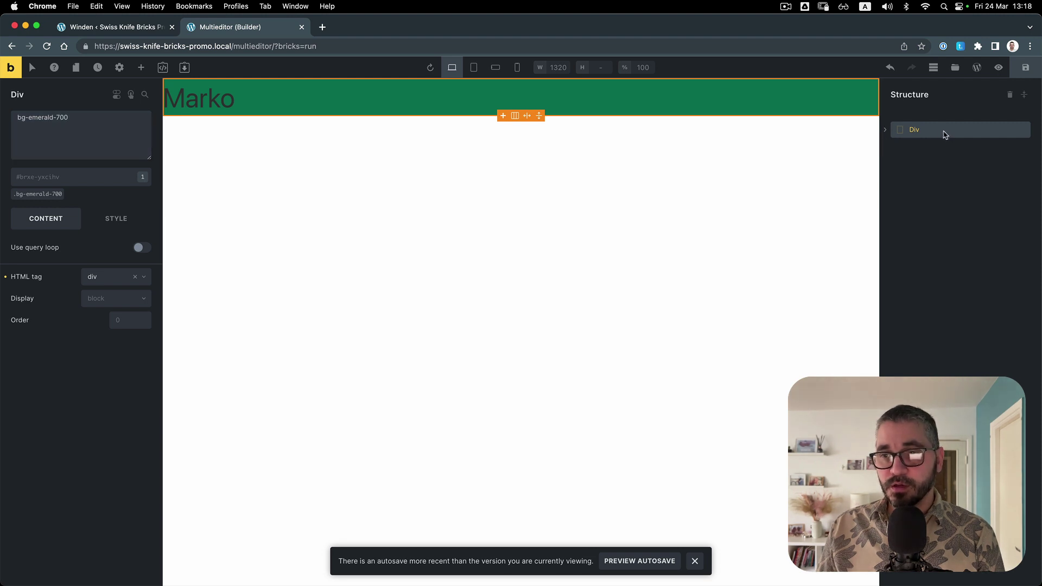
pyautogui.rightClick(940, 132)
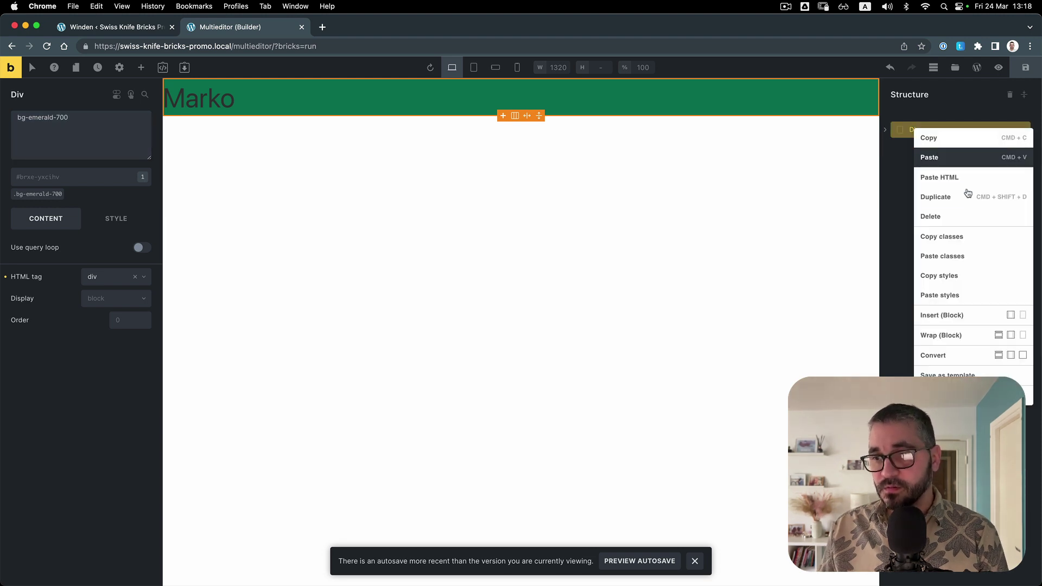
pyautogui.click(968, 196)
pyautogui.rightClick(937, 150)
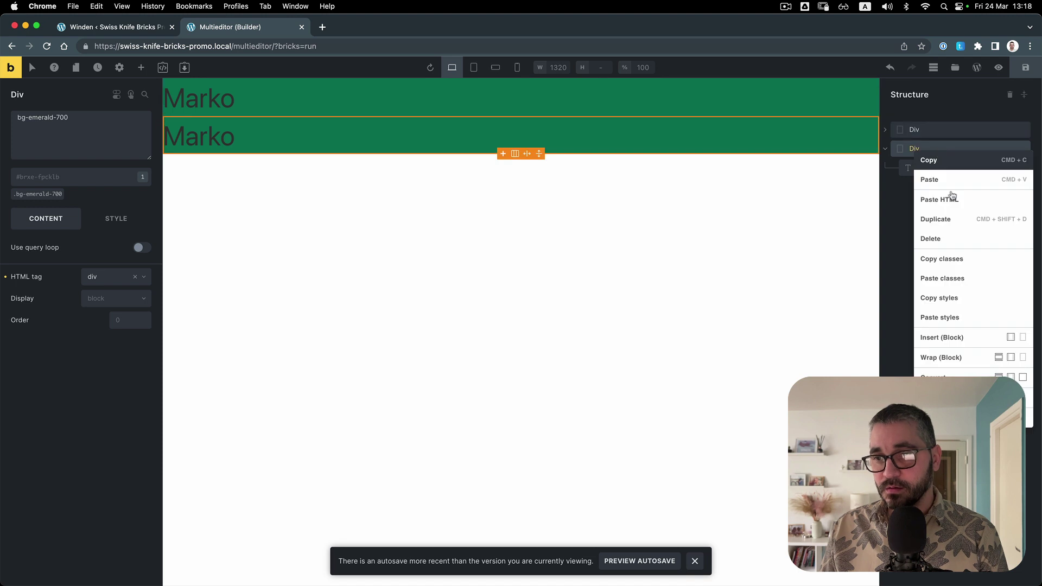
pyautogui.click(950, 219)
pyautogui.click(888, 167)
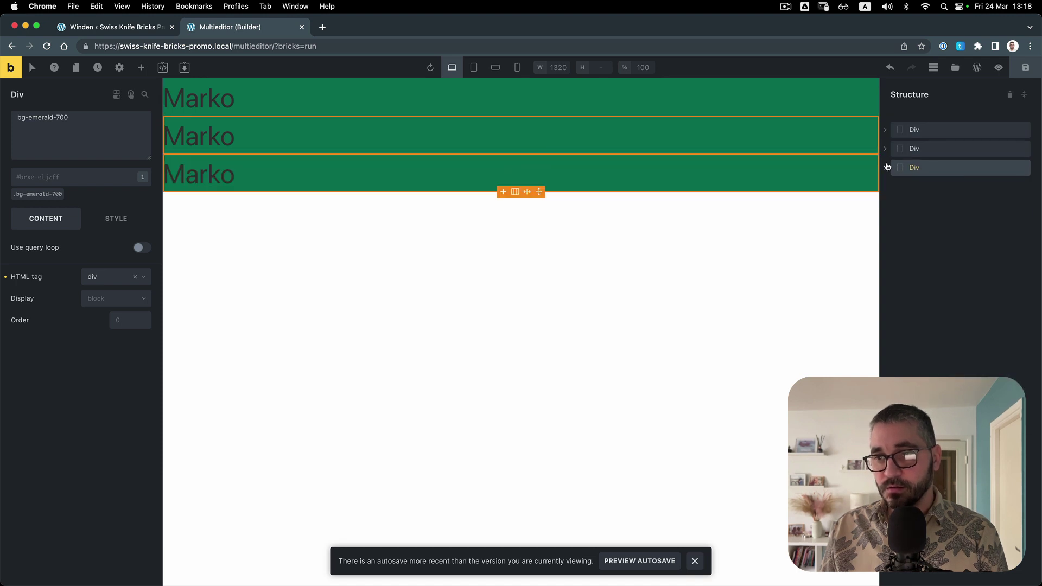
# Select all three Divs together and change their background class to bg-emerald-200
pyautogui.keyDown('shift'); pyautogui.click(943, 132); pyautogui.keyUp('shift')
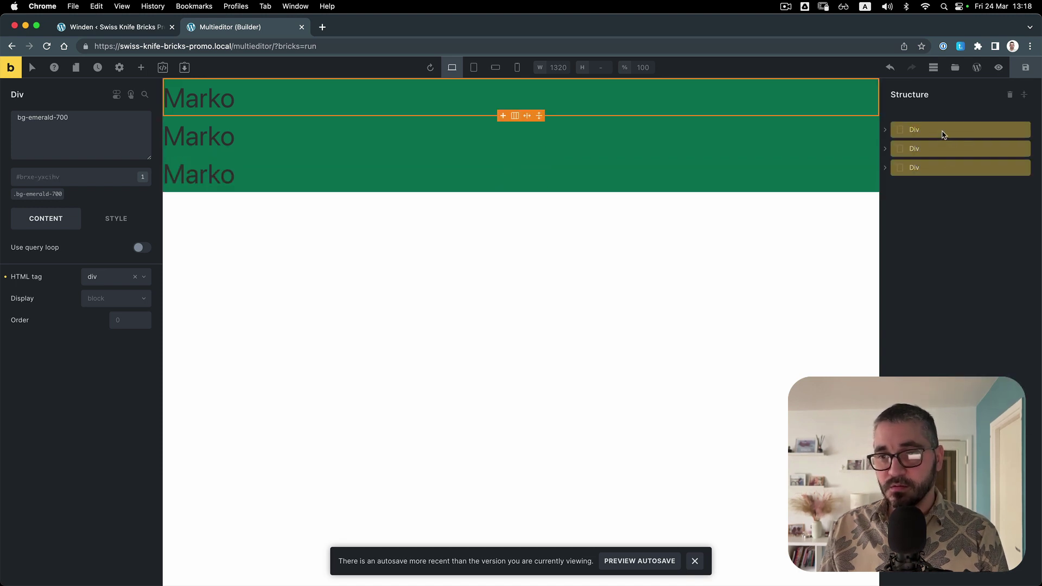
pyautogui.click(112, 129)
pyautogui.hotkey('shift', 'Left')
pyautogui.hotkey('shift', 'Left')
pyautogui.hotkey('shift', 'Left')
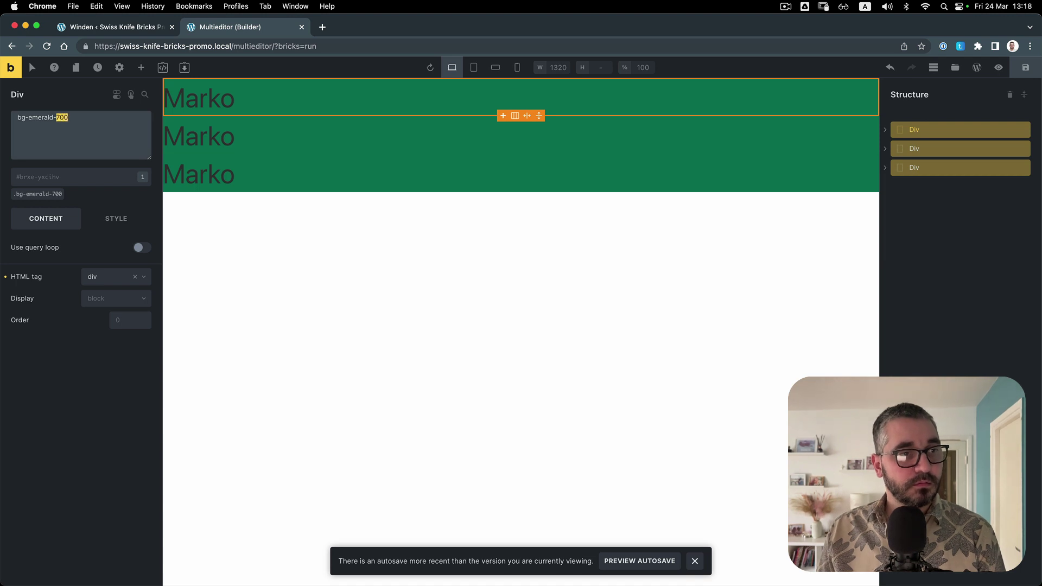
pyautogui.write('200')
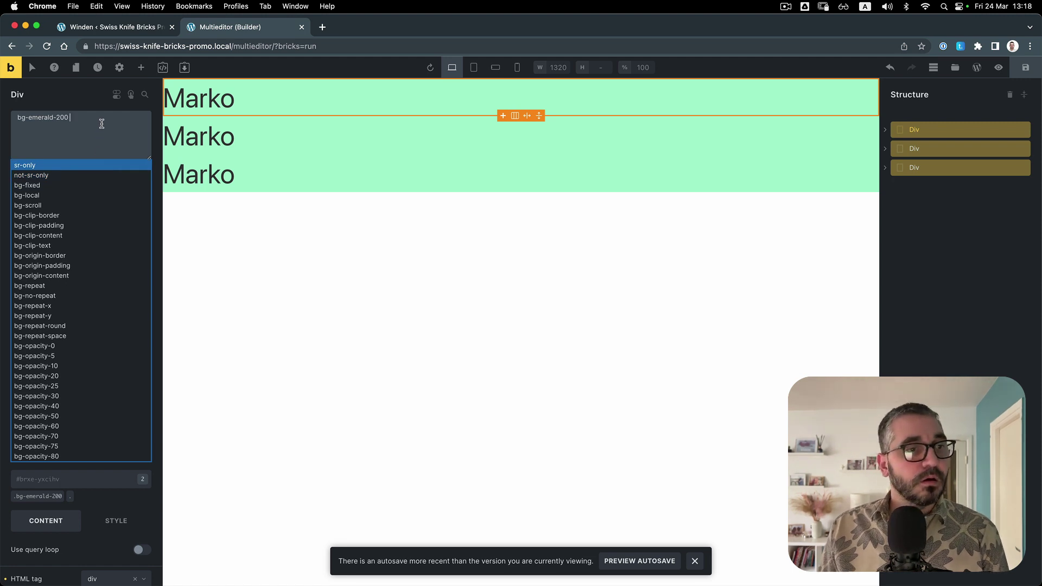
# Add the m-12 class from the autocomplete suggestions to the three selected Divs
pyautogui.write('m-')
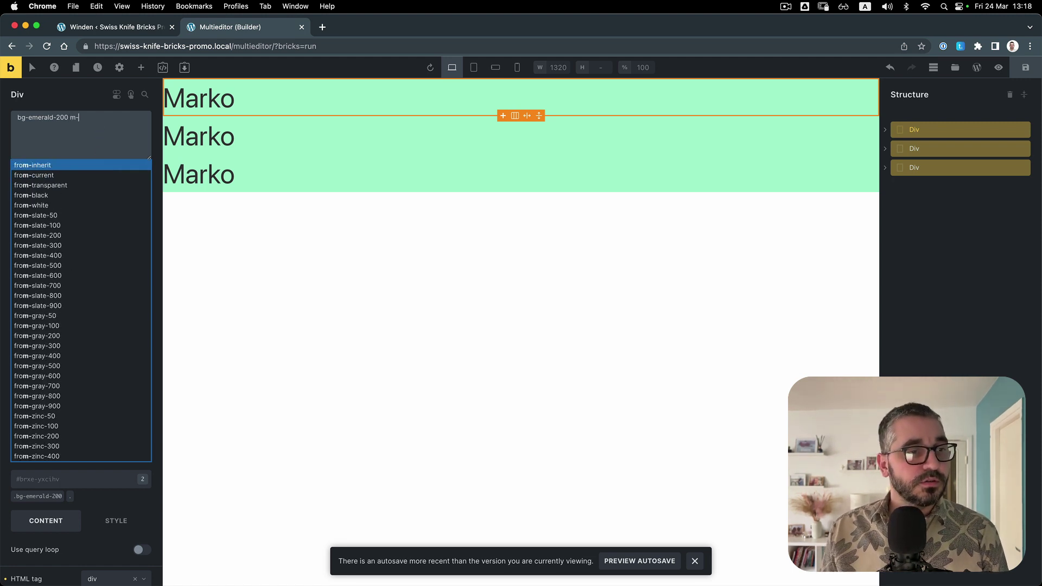
pyautogui.write('12')
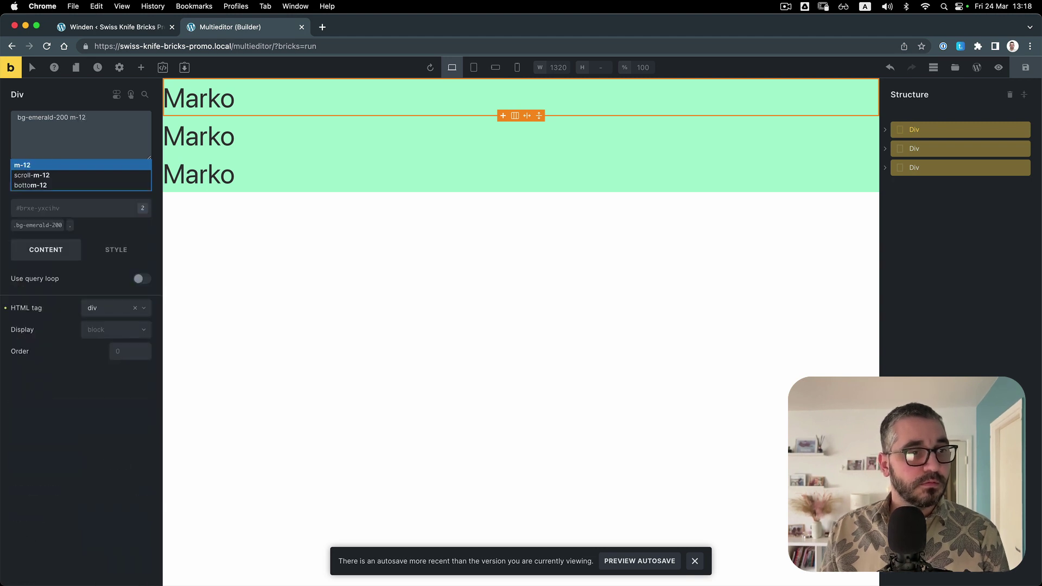
pyautogui.press('Return')
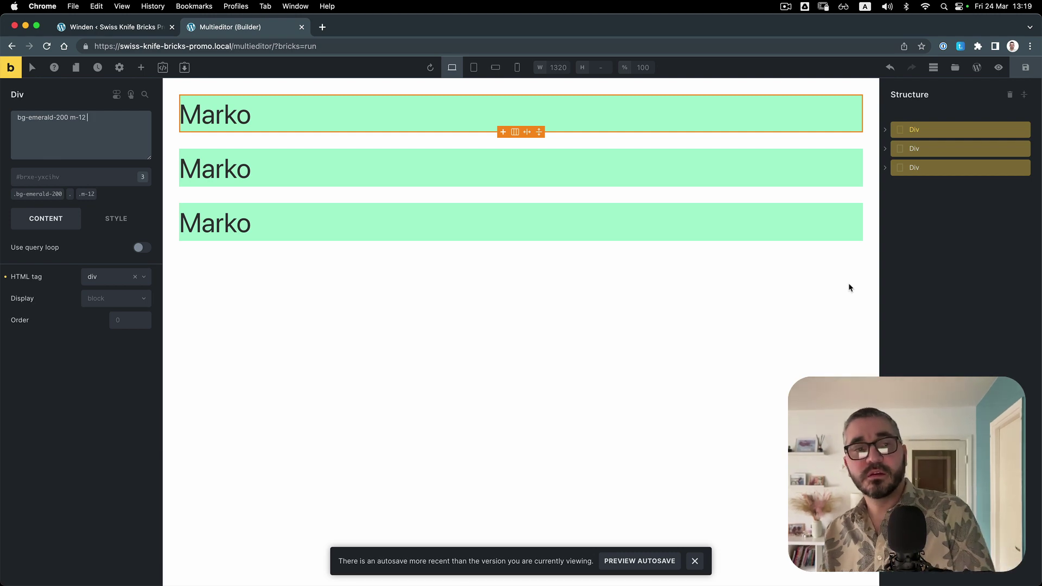
# Enable Visual Enhancements on the Swiss Knife Bricks features page and save the changes
pyautogui.click(114, 29)
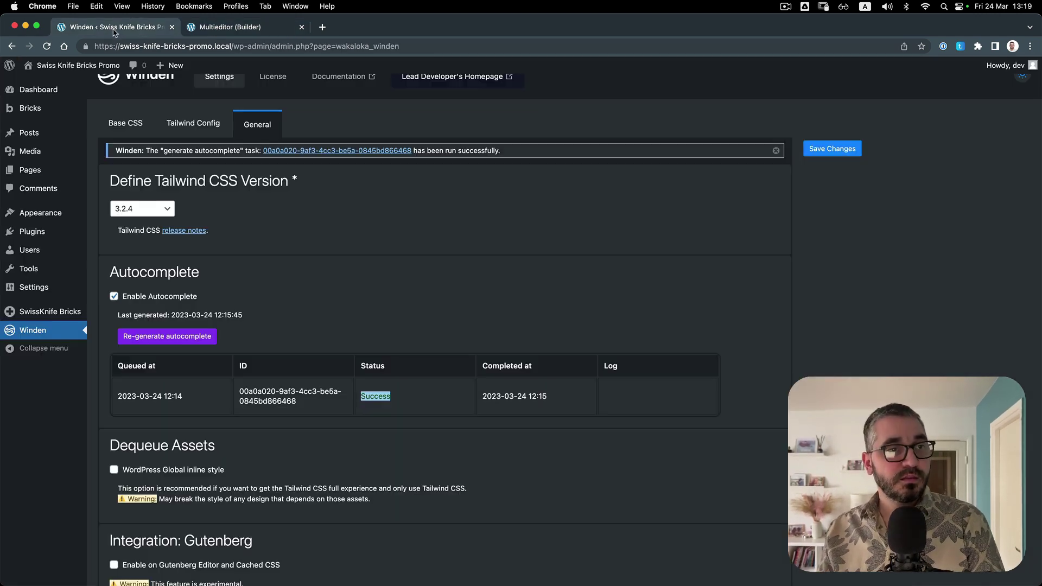
pyautogui.click(50, 311)
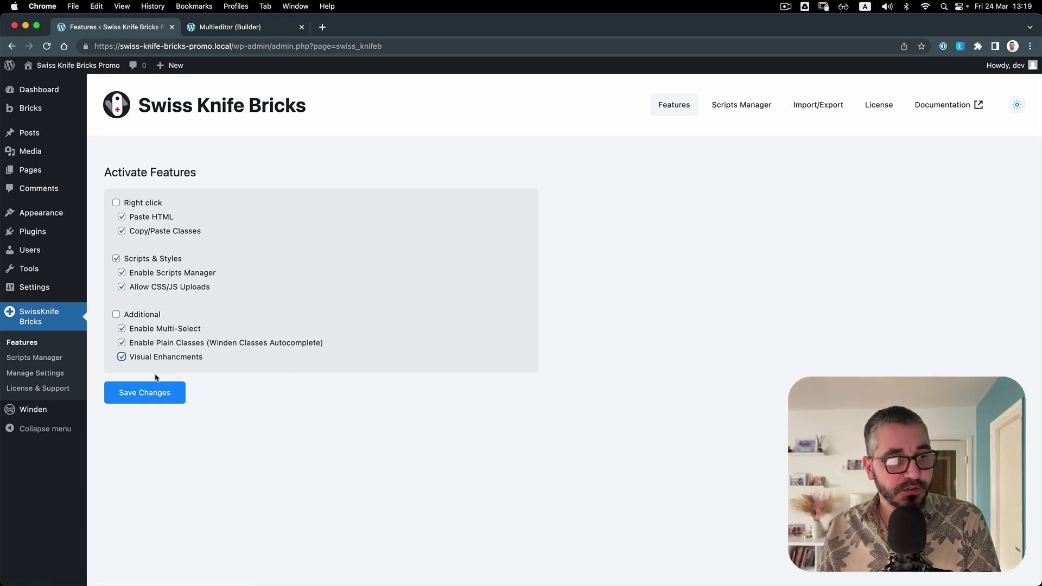
pyautogui.click(136, 393)
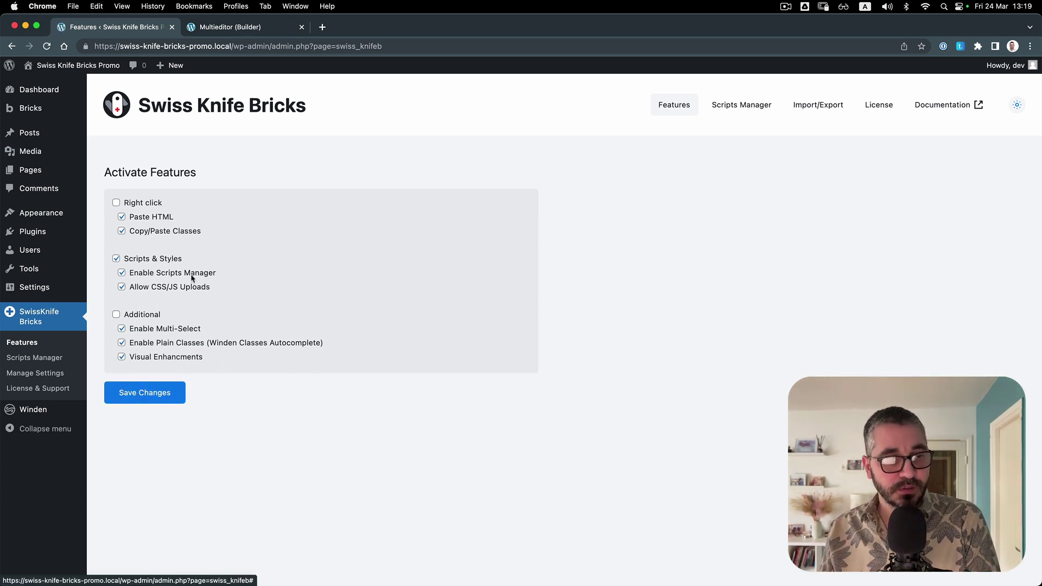
# Reload the Multieditor builder page, collapse the Basic elements category and widen the elements panel to four columns
pyautogui.click(230, 27)
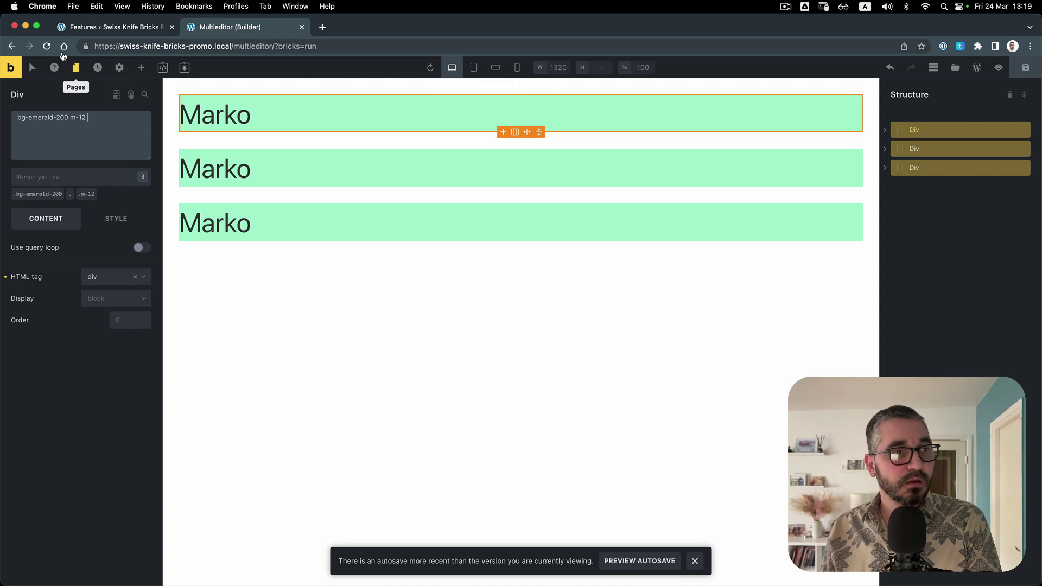
pyautogui.click(47, 46)
pyautogui.click(547, 230)
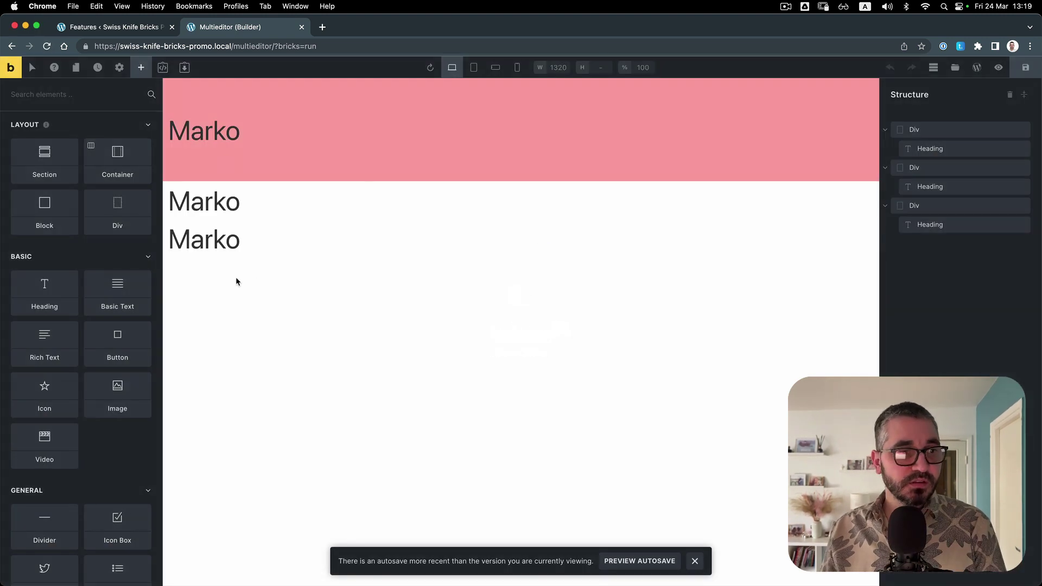
pyautogui.click(160, 267)
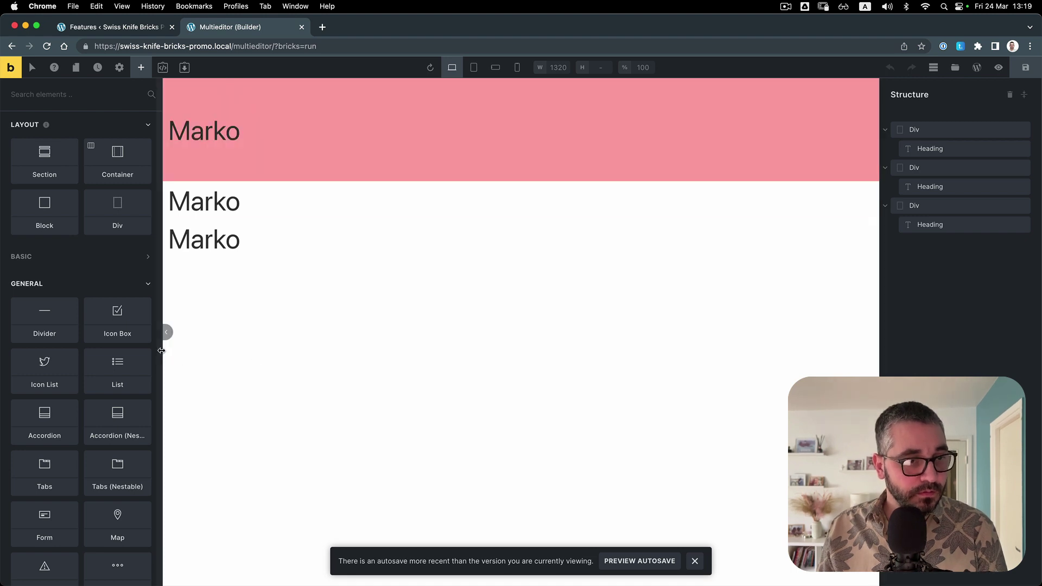
pyautogui.moveTo(162, 331); pyautogui.dragTo(539, 361)
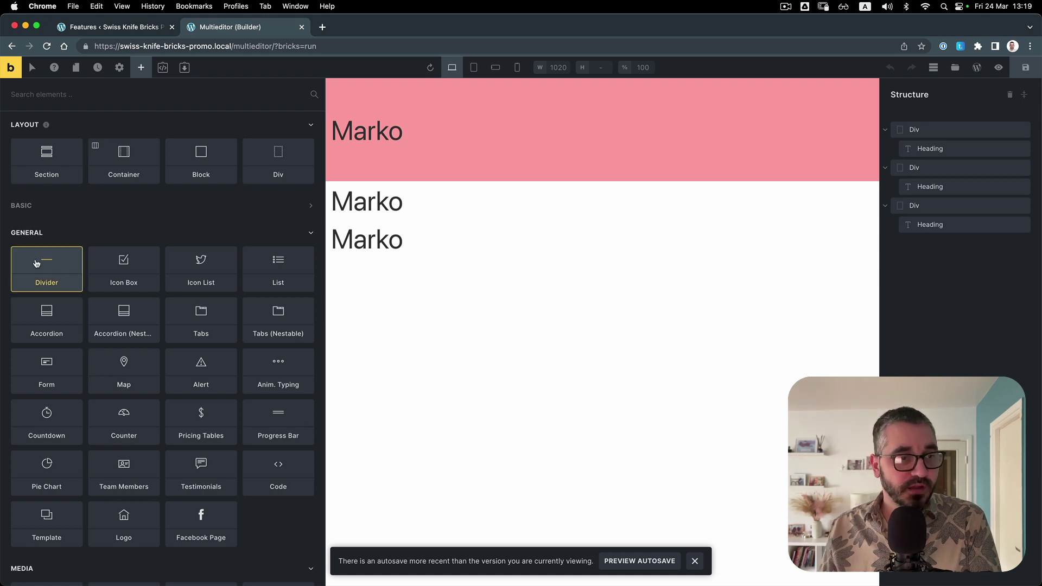
# Disable Visual Enhancements on the Swiss Knife Bricks features page, and reload the builder to compare the elements list layout
pyautogui.click(136, 30)
pyautogui.click(122, 357)
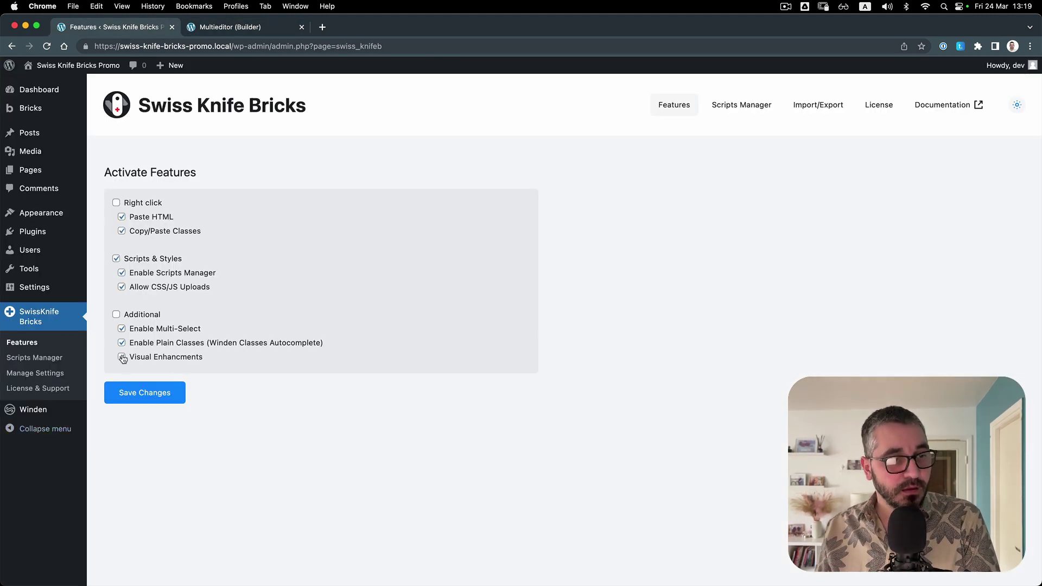
pyautogui.click(199, 24)
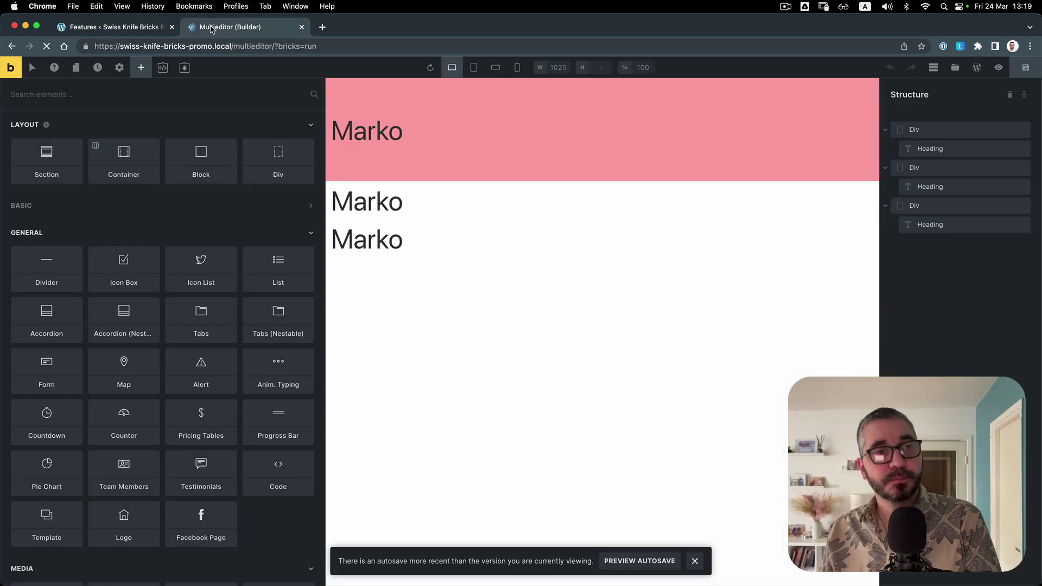
pyautogui.press('super+r')
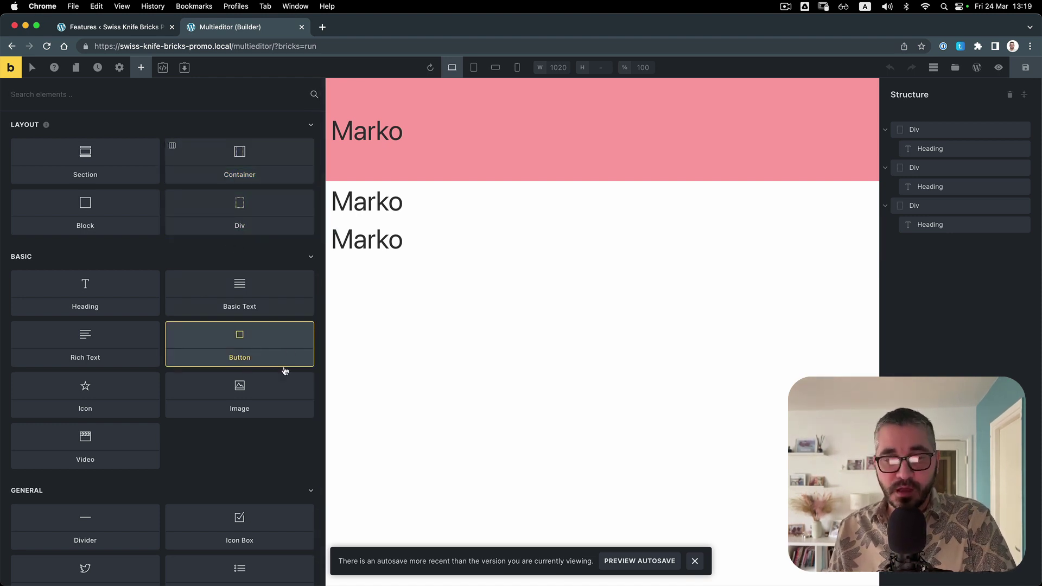
pyautogui.scroll(-5, 285, 371)
pyautogui.scroll(-12, 284, 372)
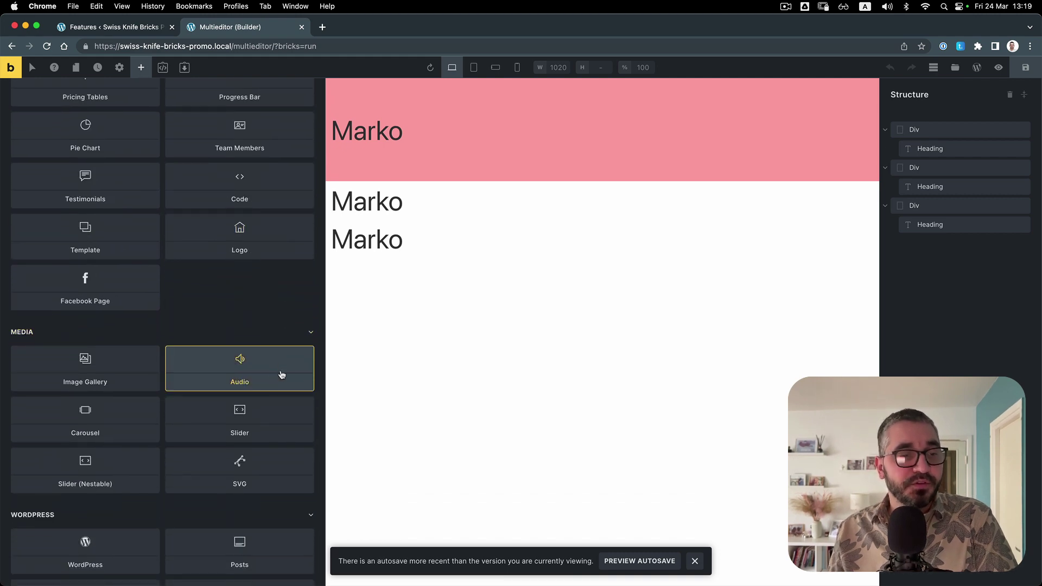
pyautogui.scroll(17, 255, 376)
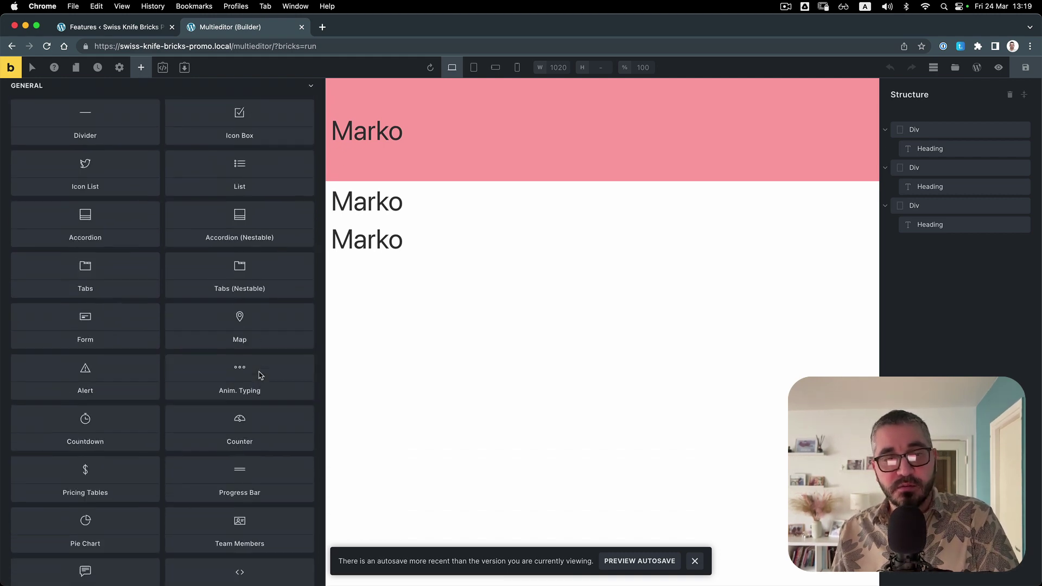
pyautogui.click(130, 30)
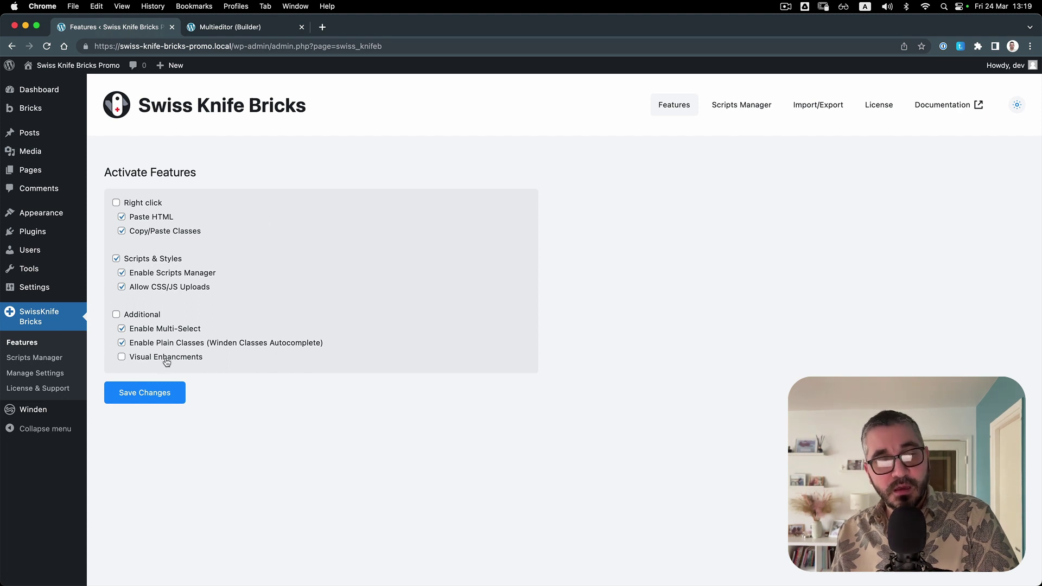
pyautogui.click(231, 29)
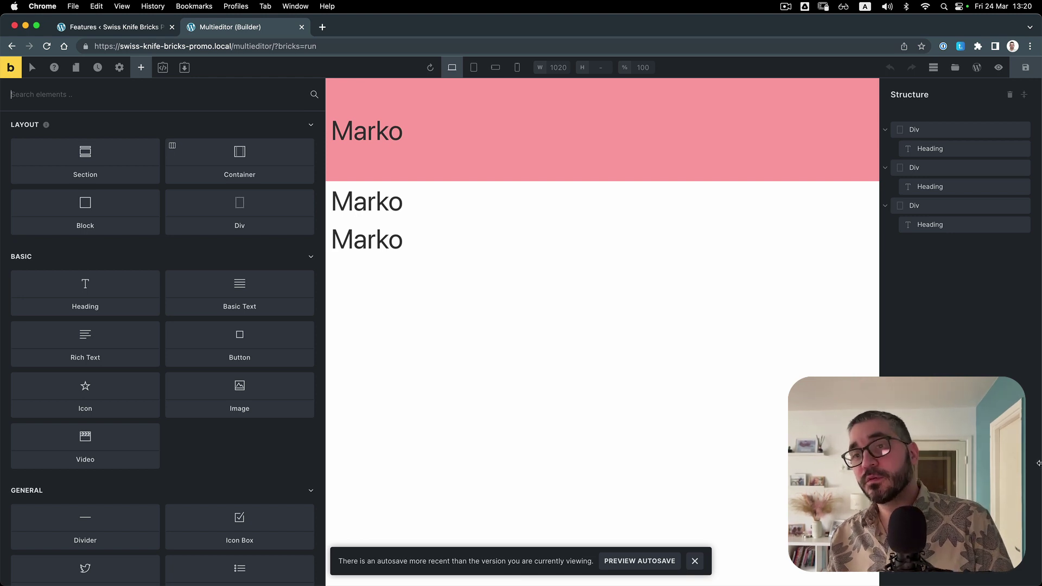
pyautogui.click(786, 7)
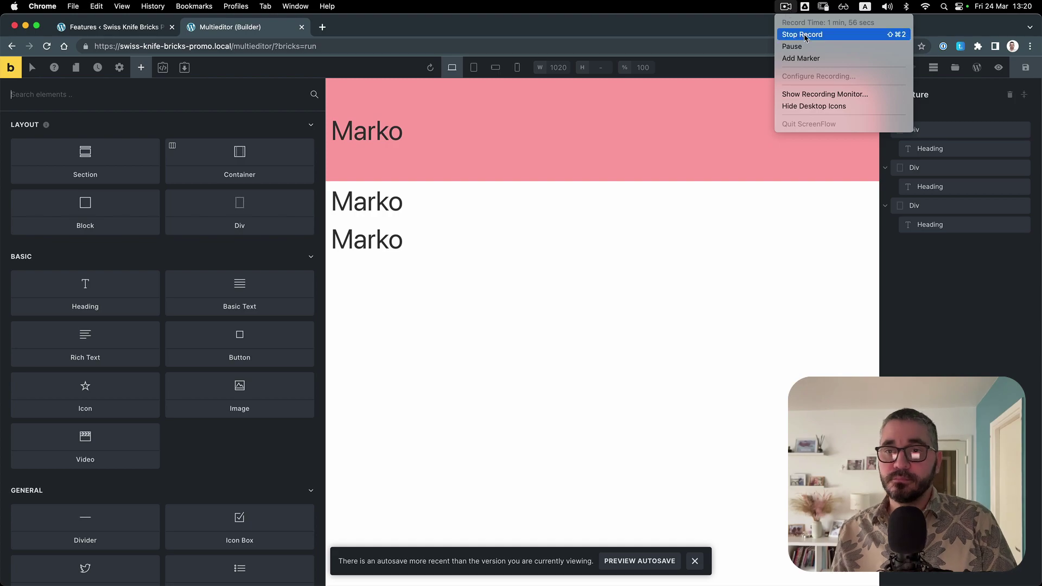